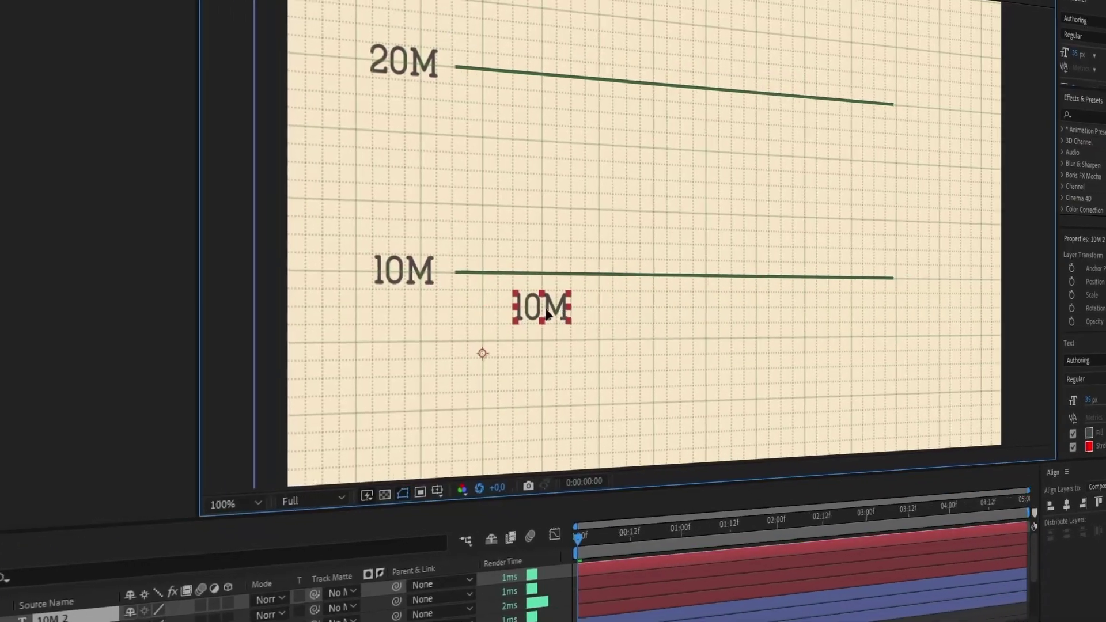
text(1970)
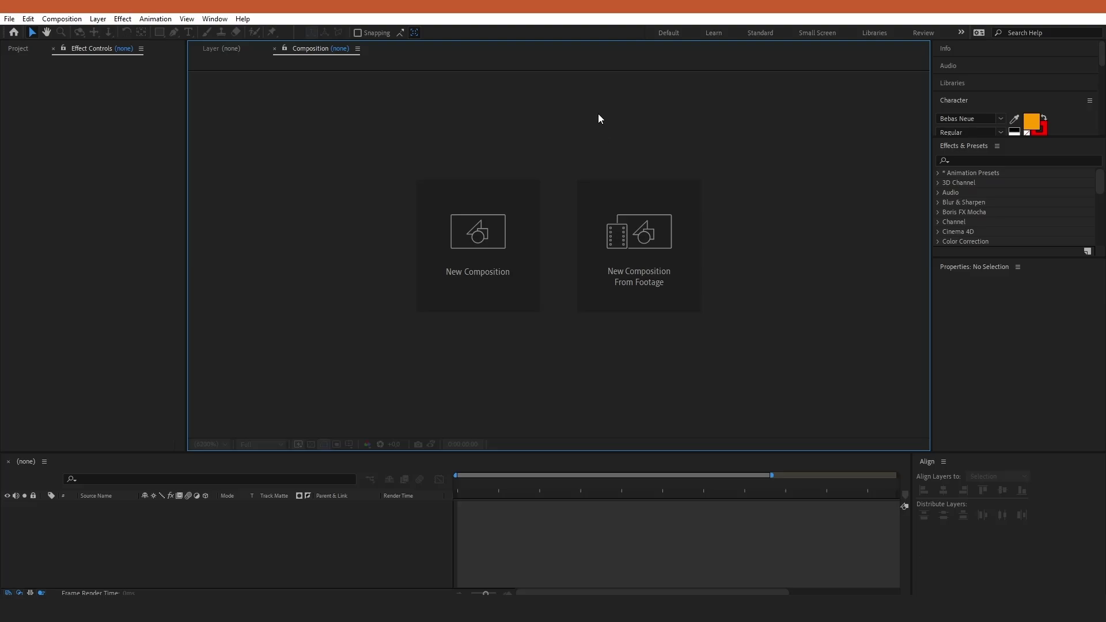
- Create a new composition 1080 px wide and 1920 px high at 24 frames per second
click(482, 241)
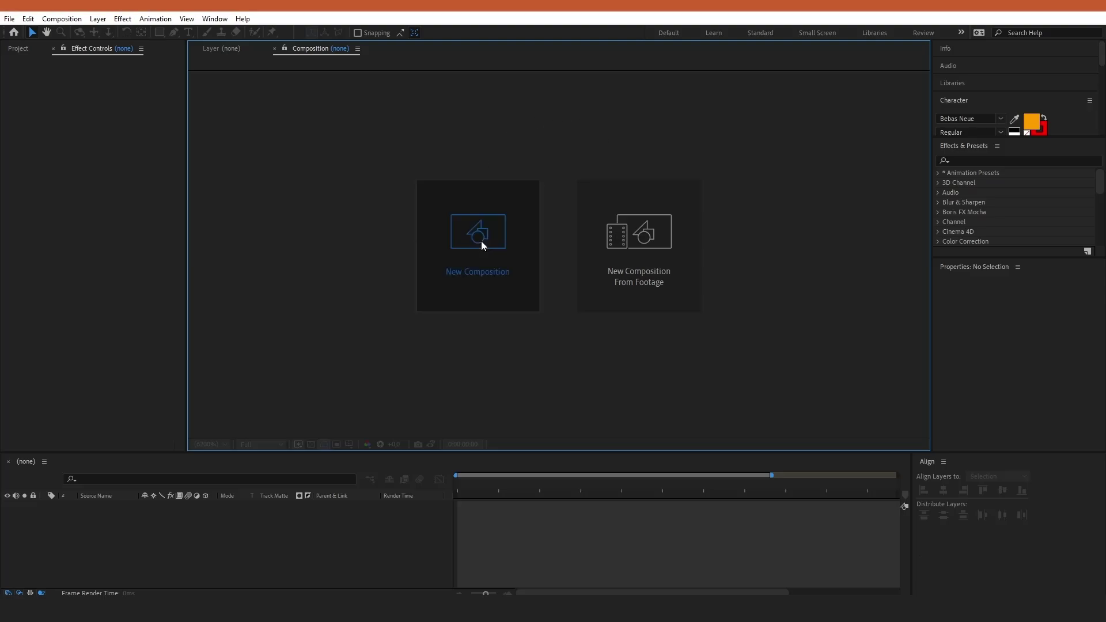
text(1080)
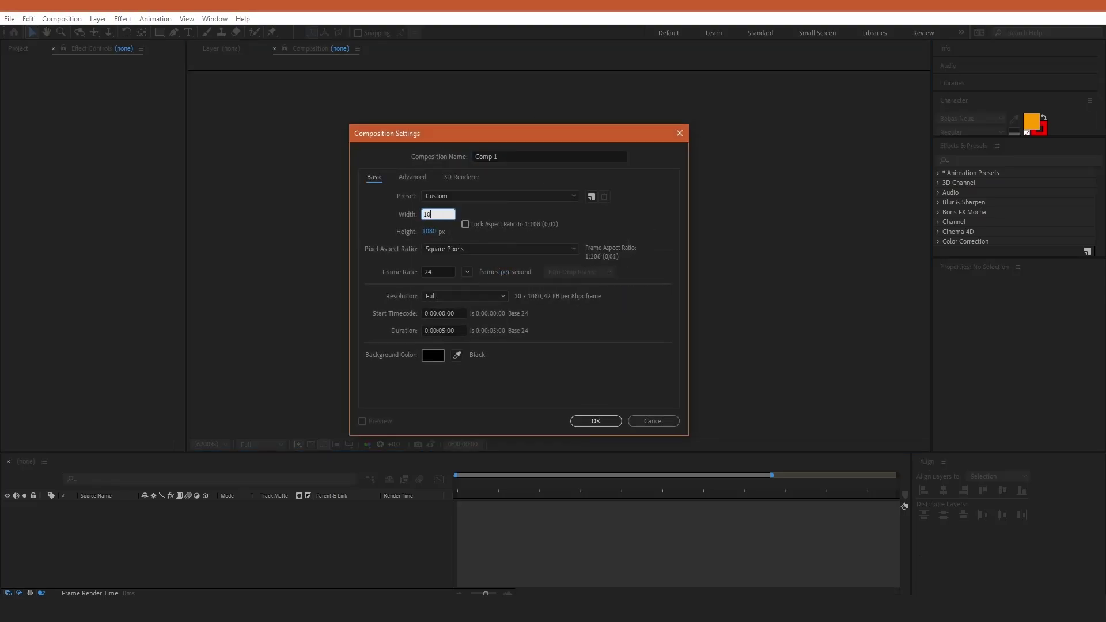
key(Tab)
text(1920)
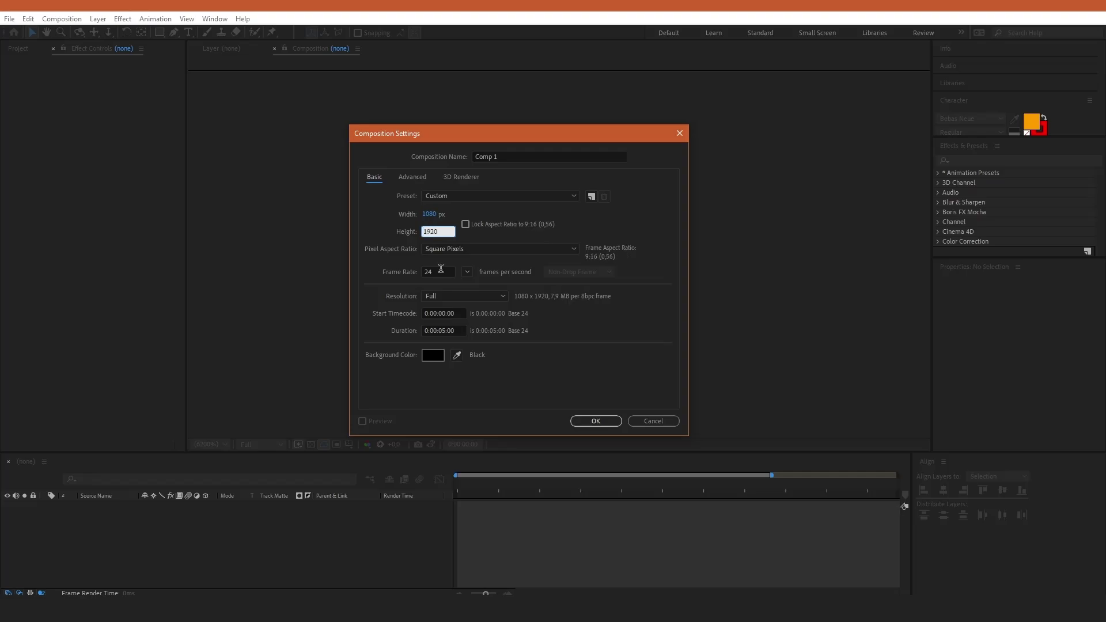
click(442, 268)
click(598, 421)
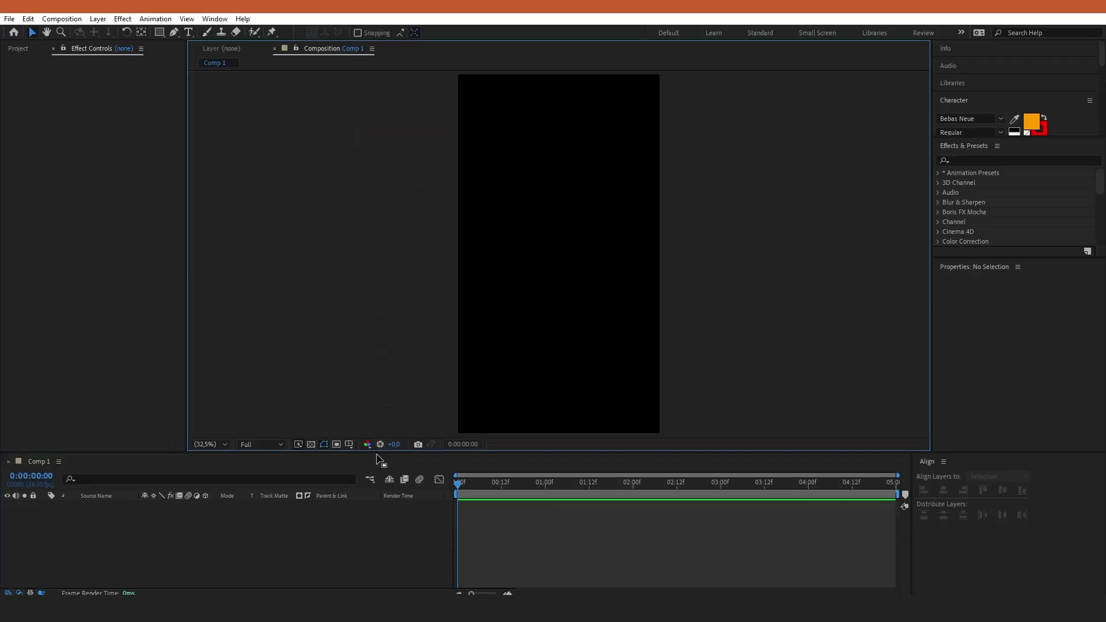
- Draw a straight horizontal line with the Pen tool across the frame, slightly below its centre
drag(380, 459, 382, 429)
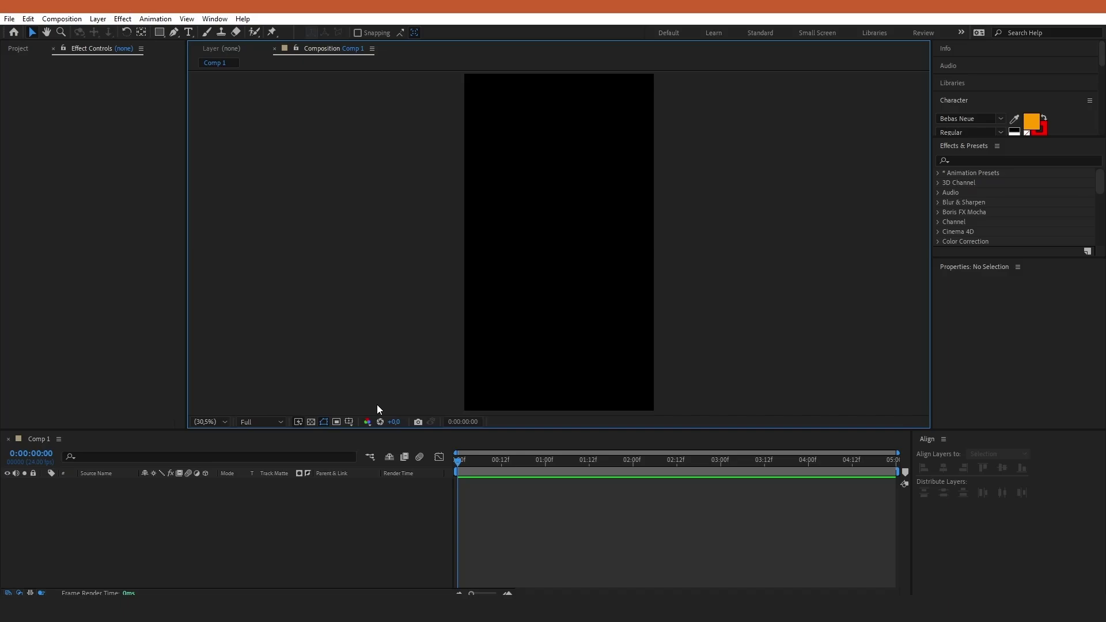
drag(375, 430, 361, 524)
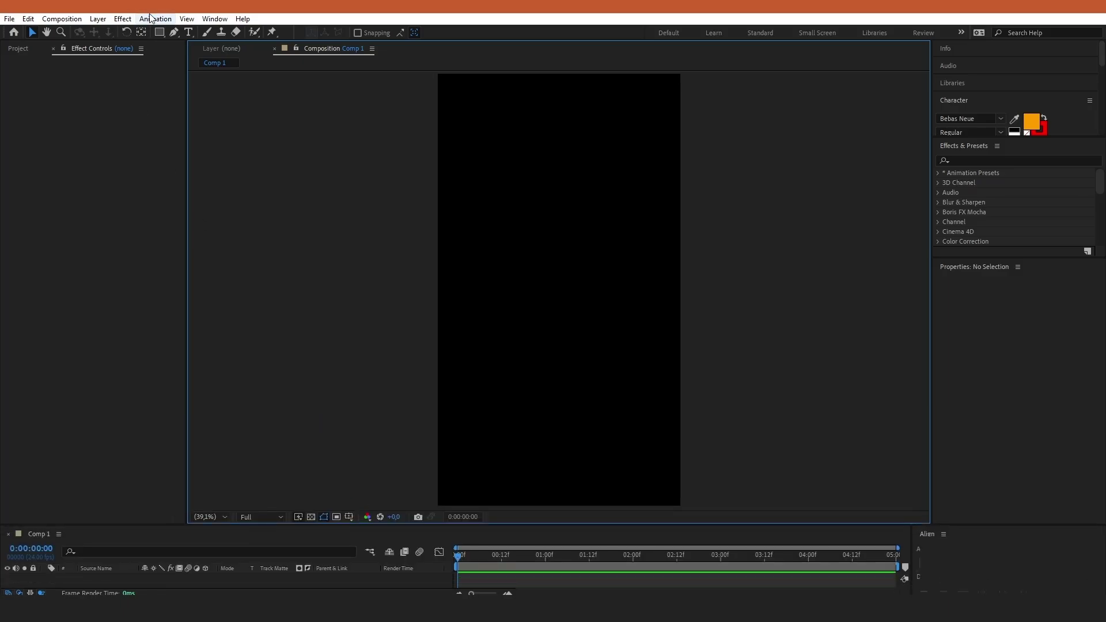
click(174, 33)
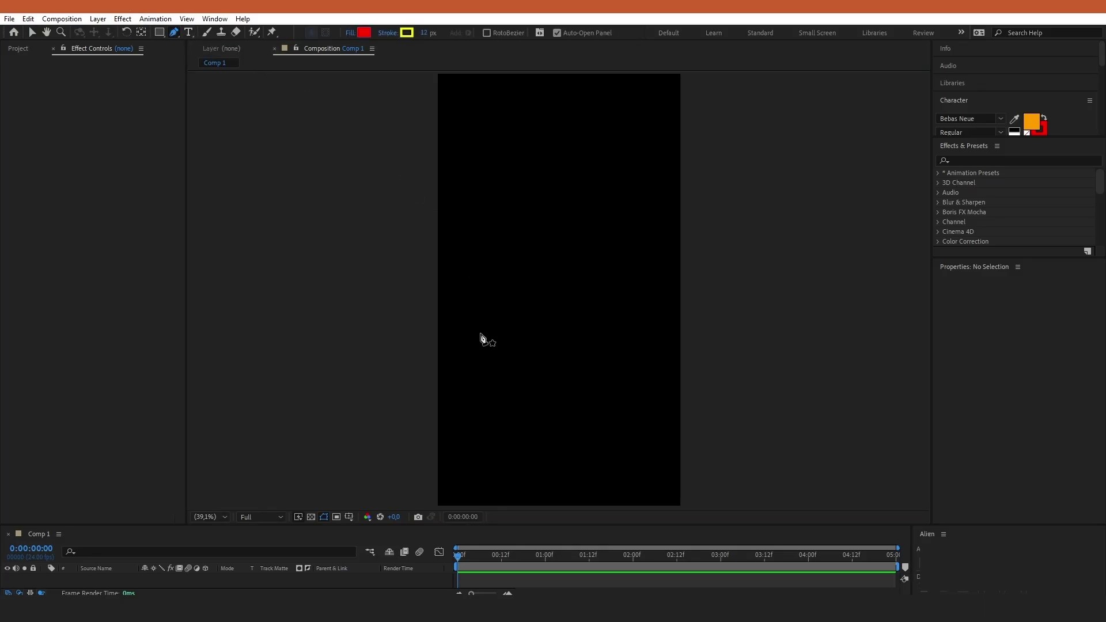
click(480, 333)
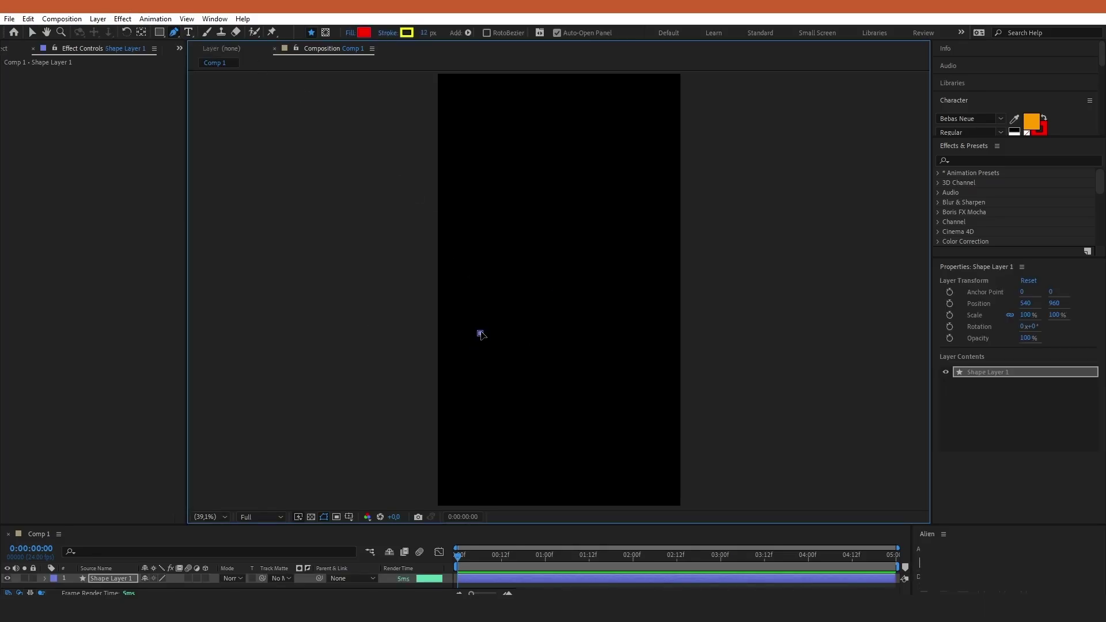
click(631, 333)
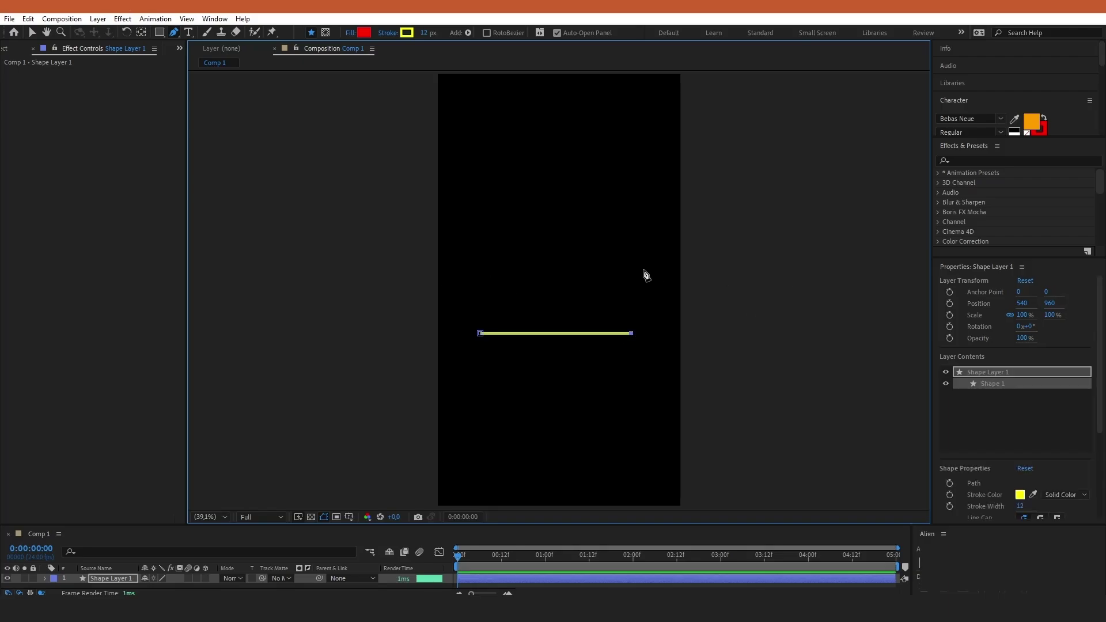
key(v)
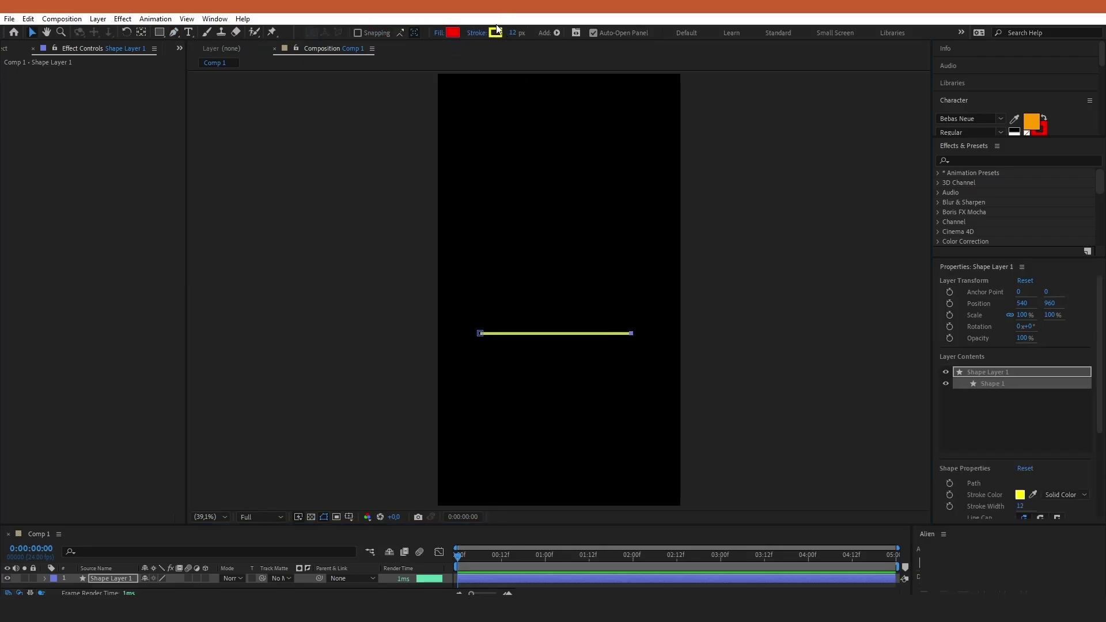
- Set the line's stroke colour to dark grey
click(497, 33)
drag(528, 524, 468, 526)
click(724, 420)
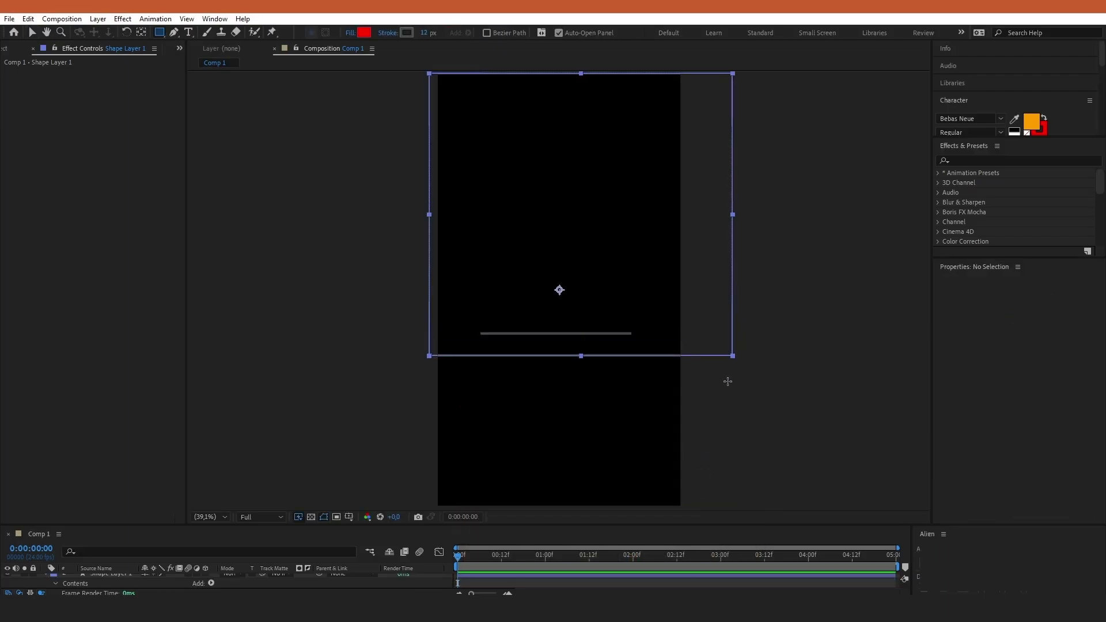
- Draw a background rectangle about 1252 × 1953 px covering the whole frame and fill it with a light cream colour
drag(728, 380, 711, 513)
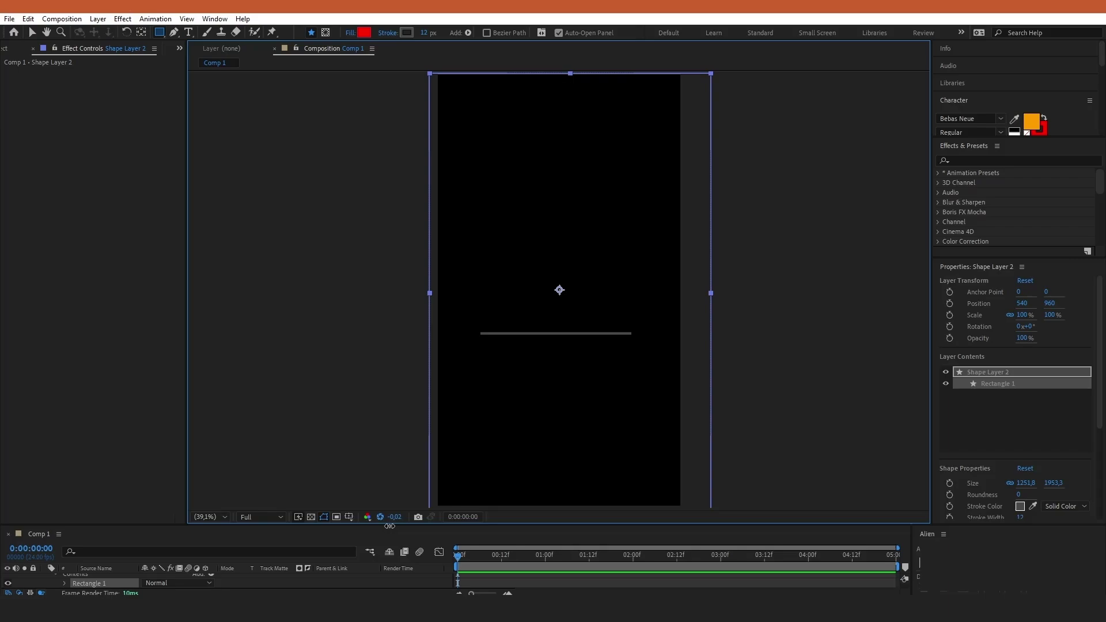
drag(389, 526, 389, 383)
click(350, 32)
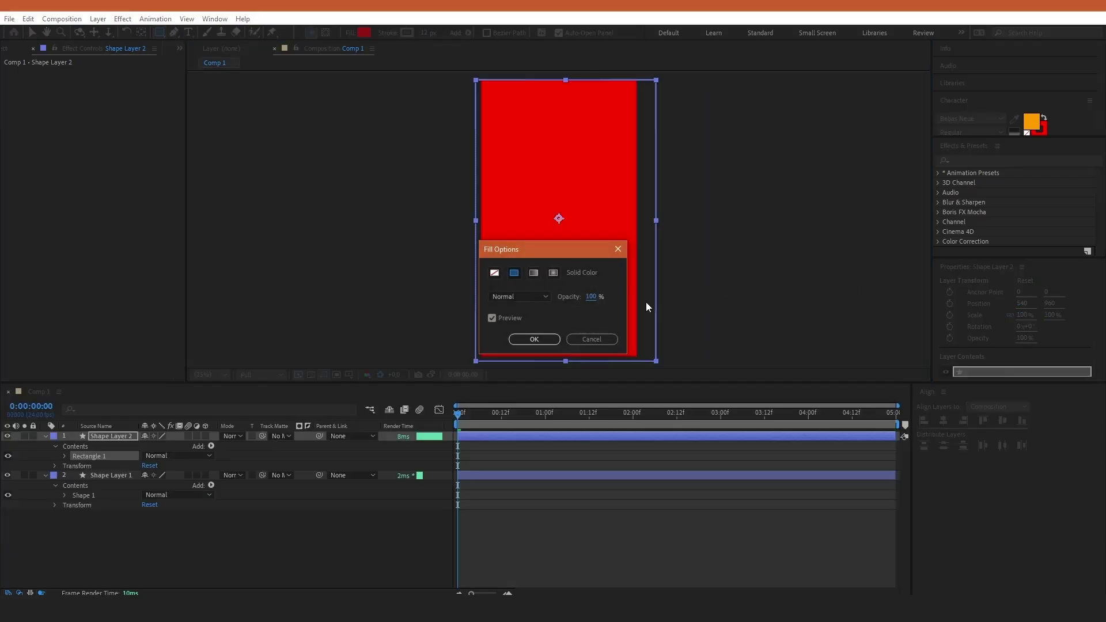
click(532, 339)
click(364, 33)
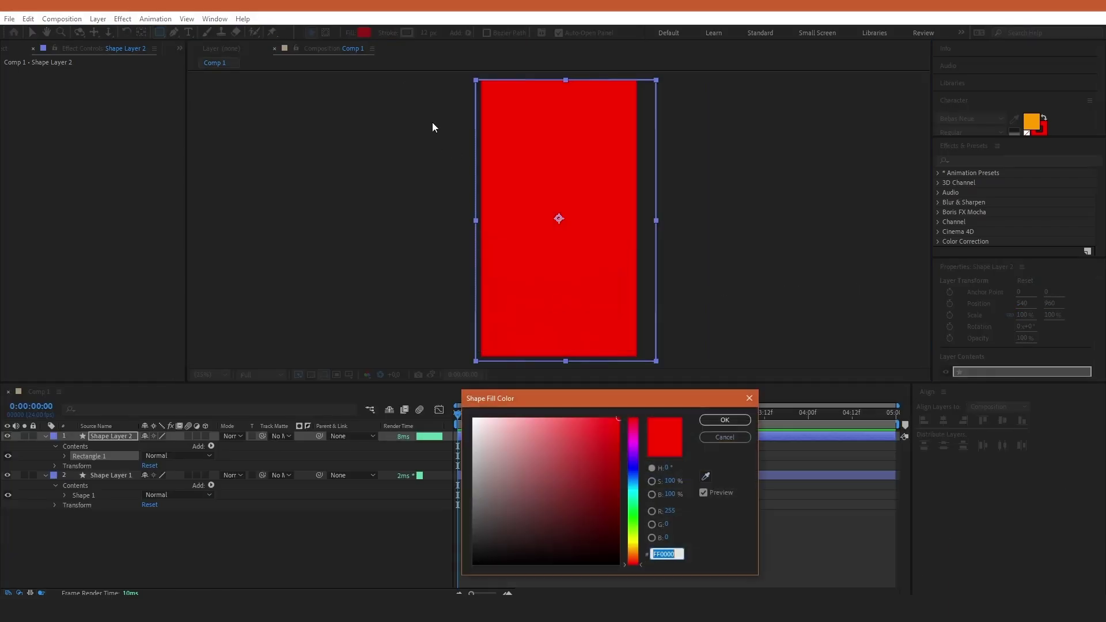
drag(599, 444, 482, 429)
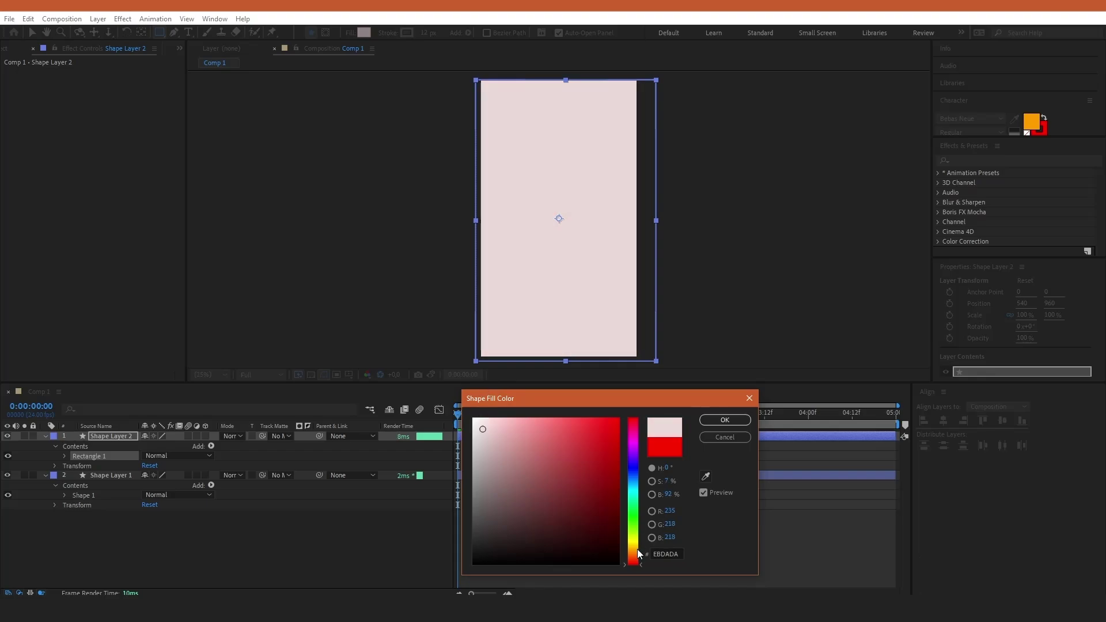
drag(638, 554, 635, 548)
click(725, 420)
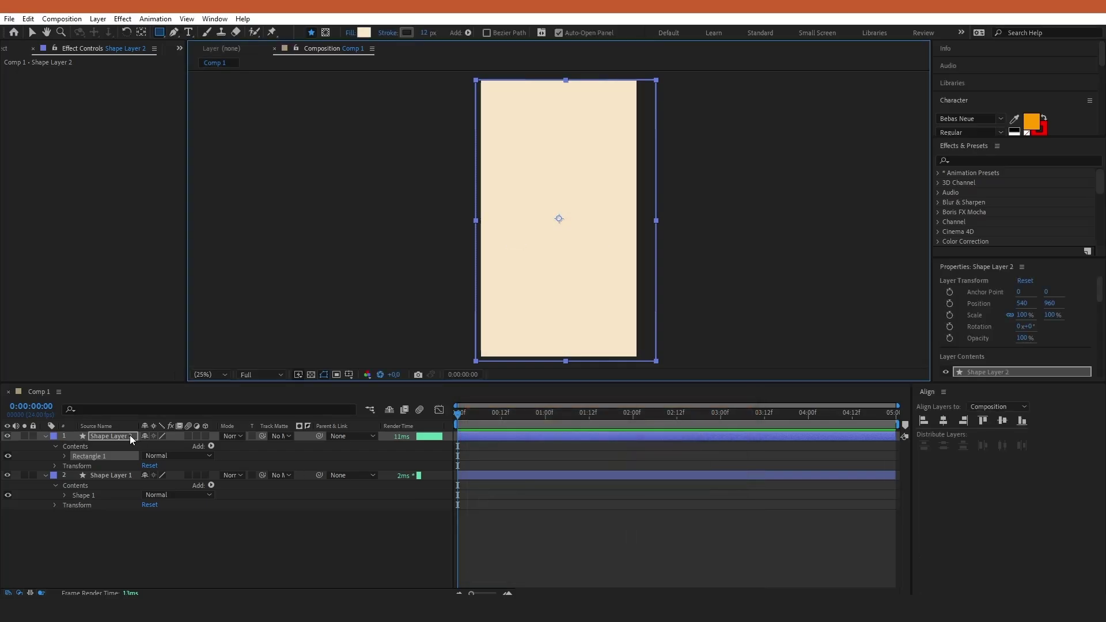
- Move the rectangle layer below the line layer and centre the line horizontally in the composition
drag(131, 439, 123, 523)
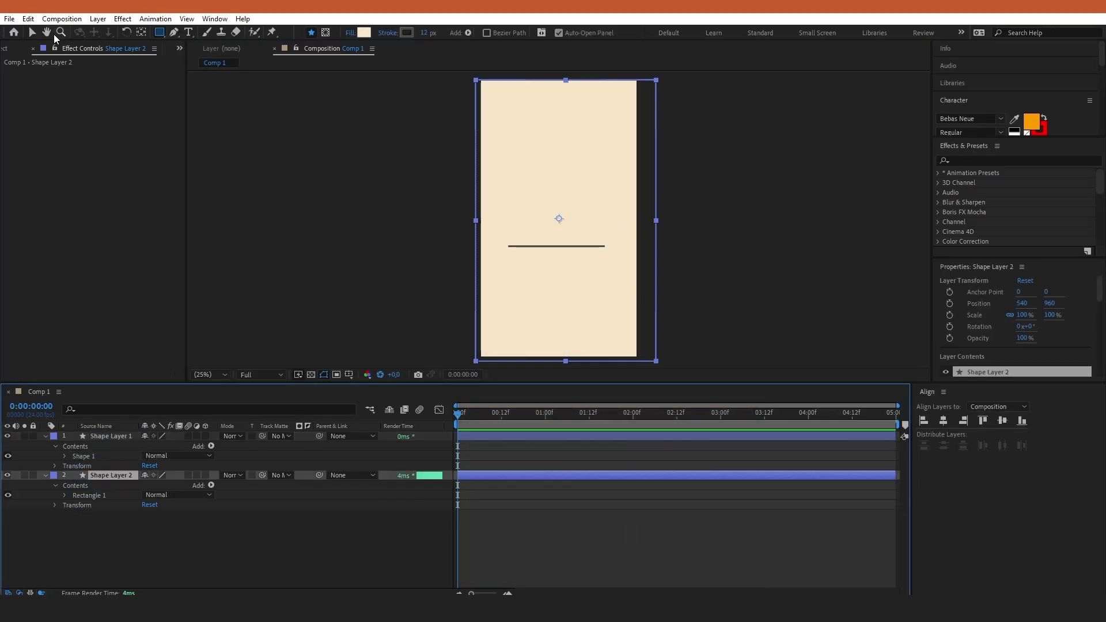
key(v)
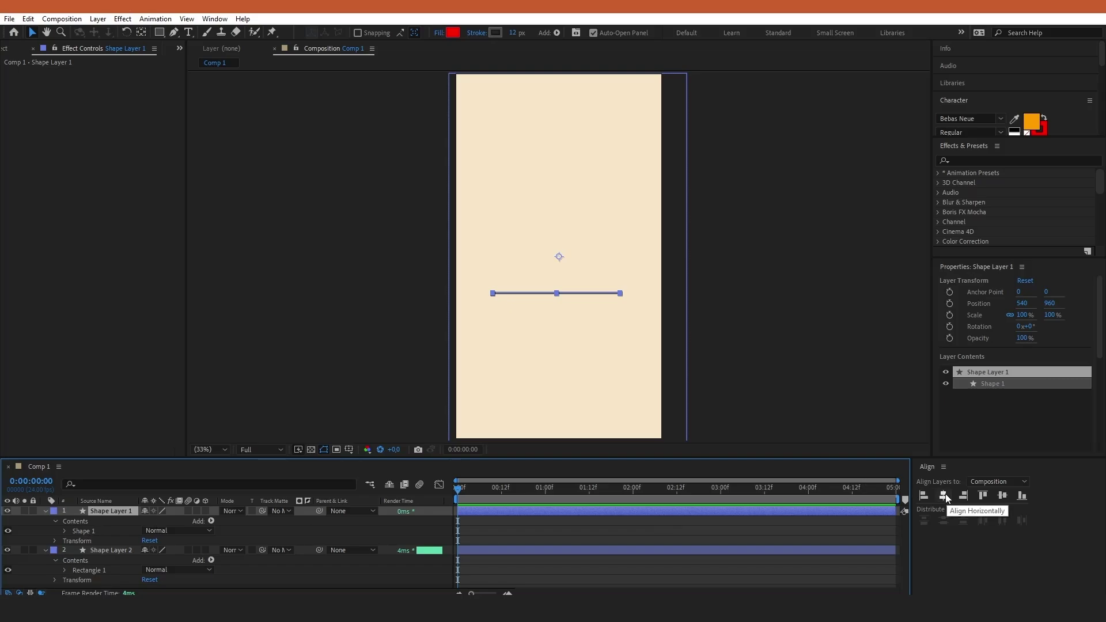
click(945, 494)
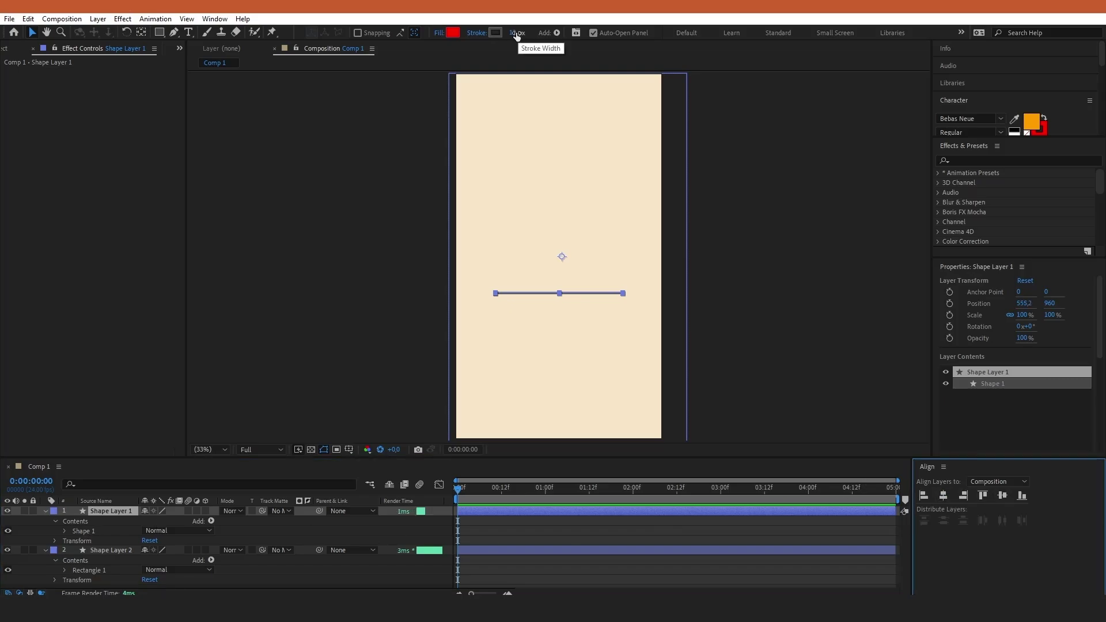
- Reduce the line's stroke width to 4 px
drag(516, 37, 522, 36)
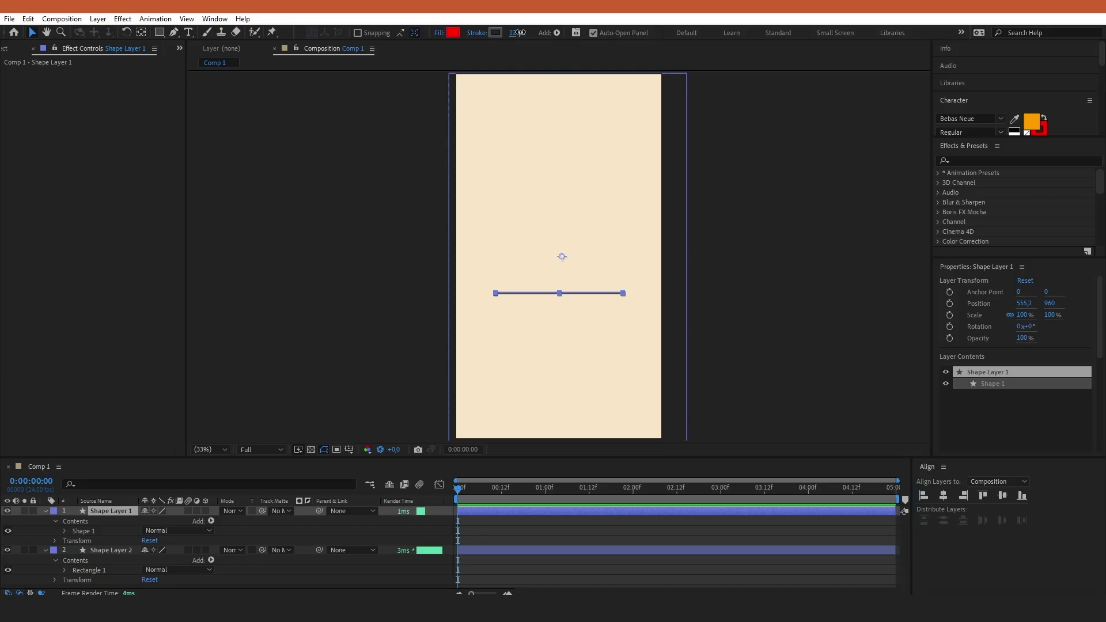
click(544, 296)
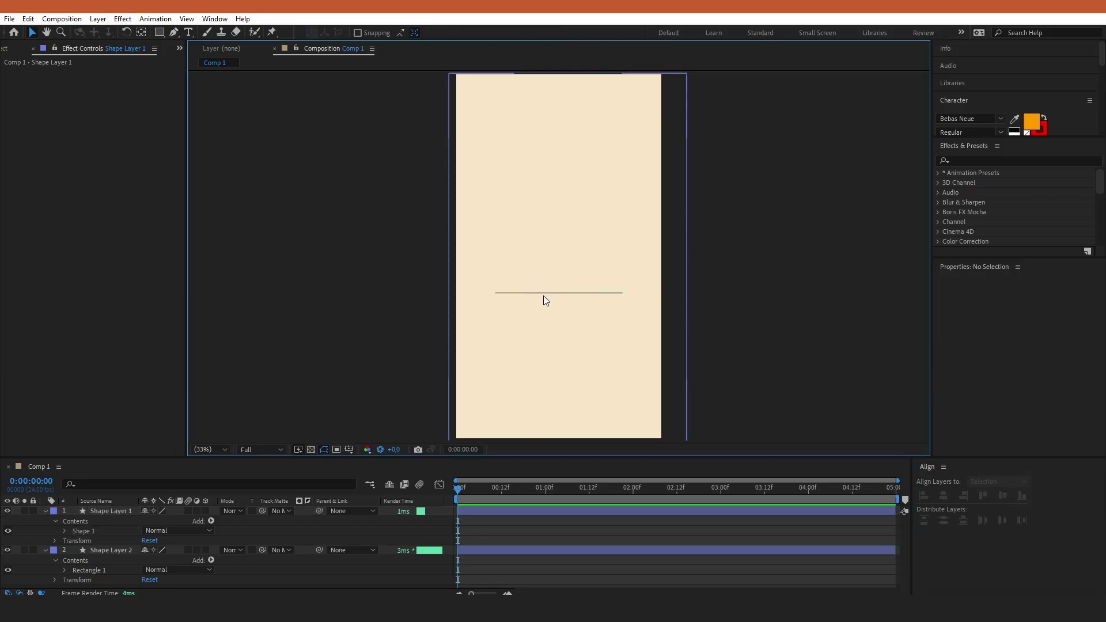
- Show the composition grid and enable snapping to it
click(187, 18)
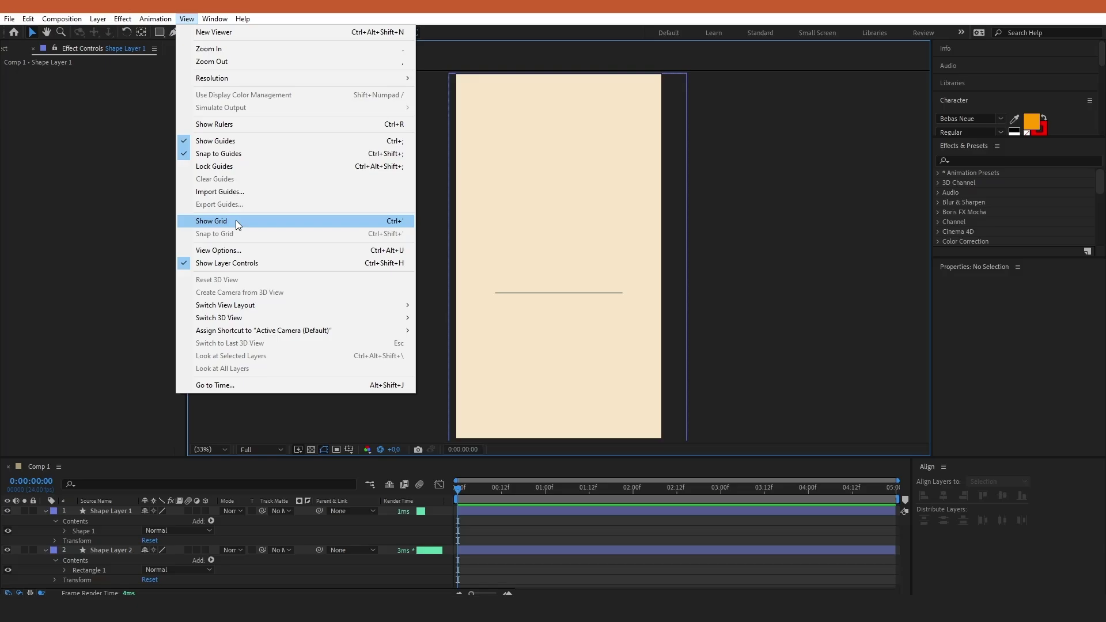
click(236, 220)
click(187, 19)
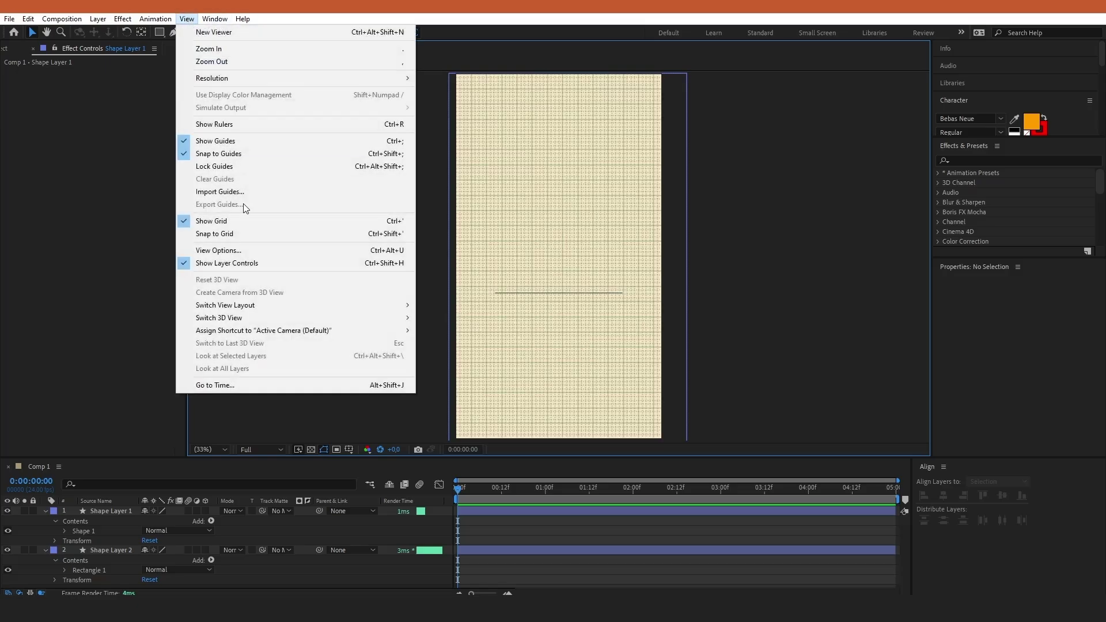
click(251, 233)
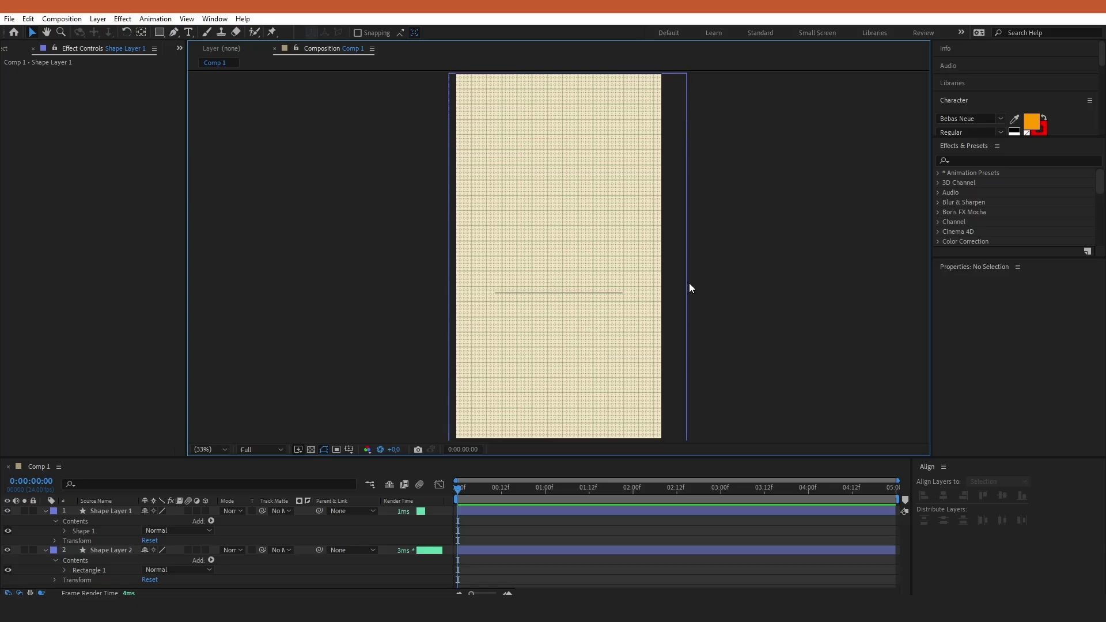
- Move the line down so it snaps to a grid line, with its layer at about Y 1005
click(202, 450)
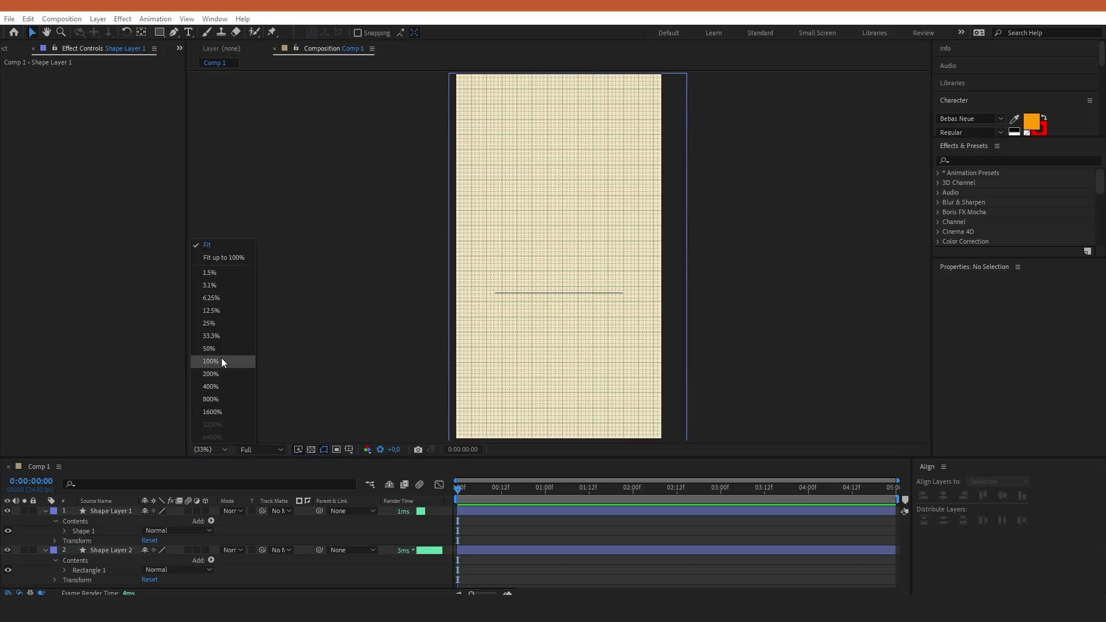
click(221, 358)
click(475, 384)
drag(475, 384, 475, 396)
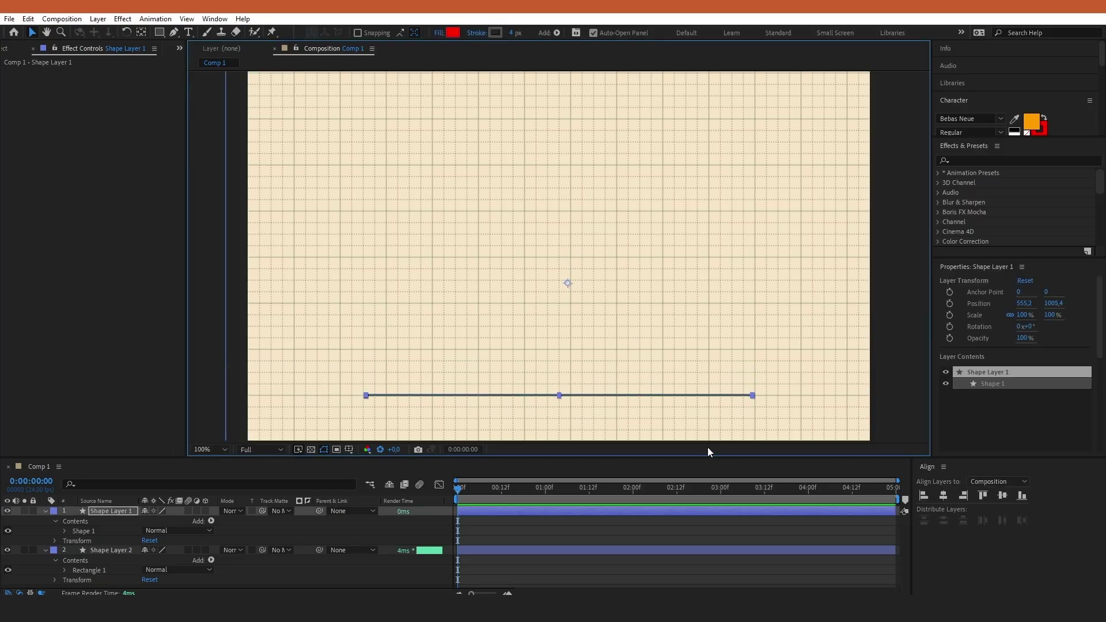
- Duplicate the line and move the copy straight up to a grid line, with its layer at about Y 765
click(129, 510)
key(ctrl+d)
drag(470, 395, 457, 262)
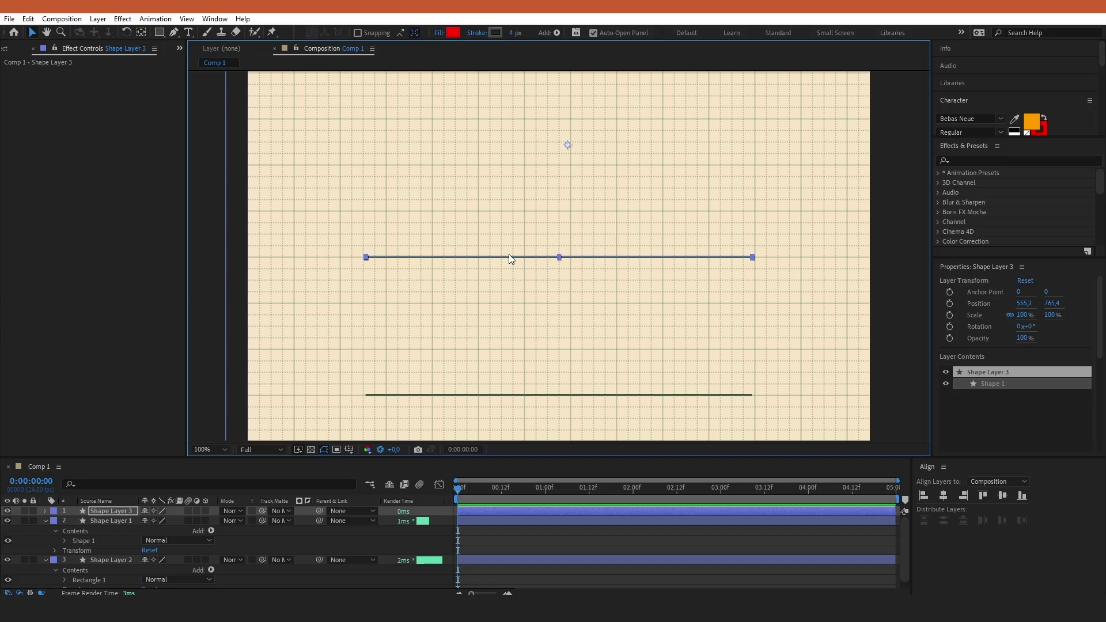
- Duplicate the upper line and move the copy straight up the grid by the same spacing as between the first two lines
click(104, 512)
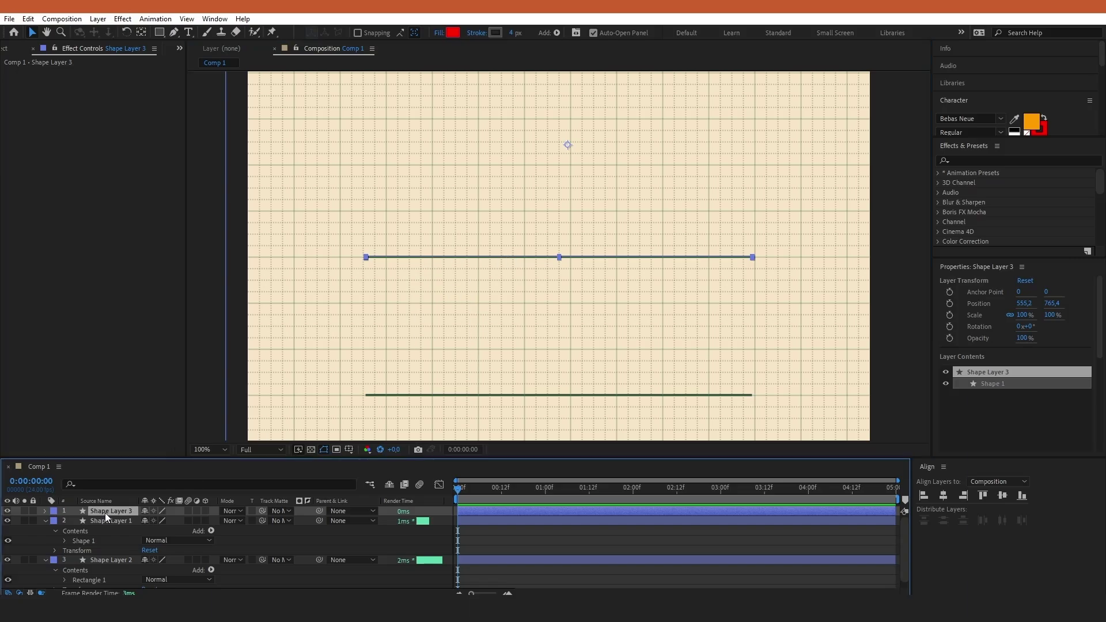
key(ctrl+d)
drag(450, 258, 447, 121)
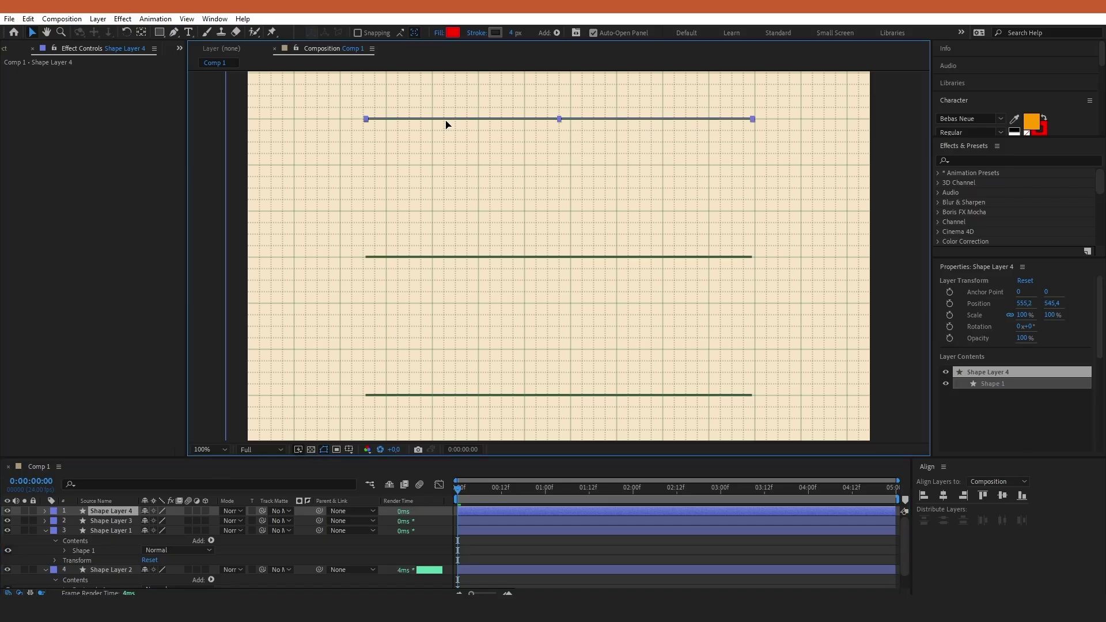
click(412, 171)
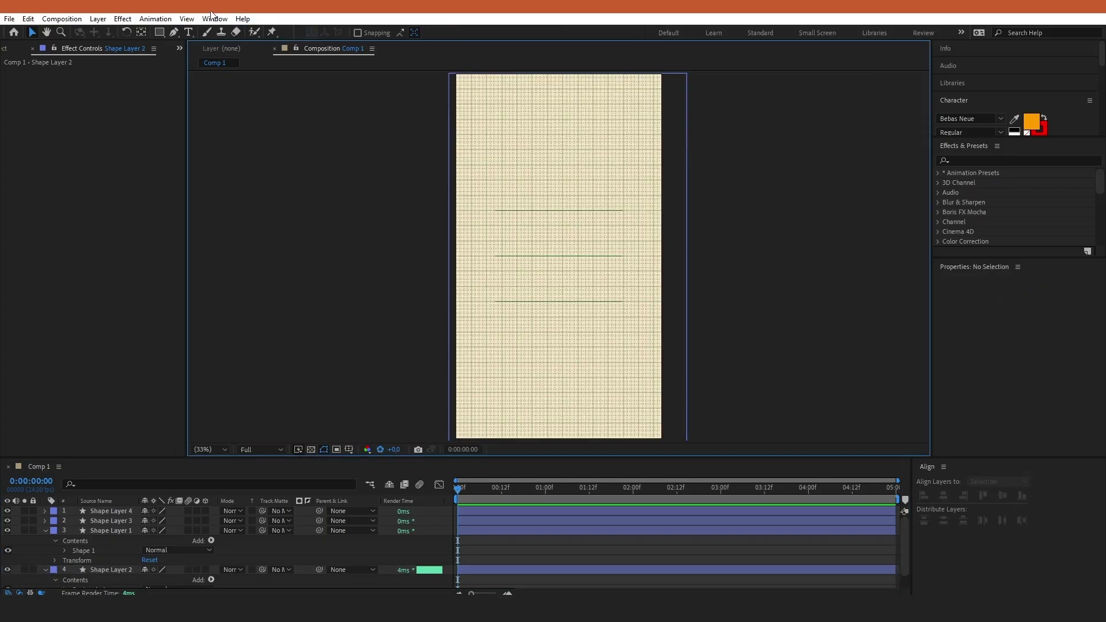
- Hide the composition grid
click(187, 19)
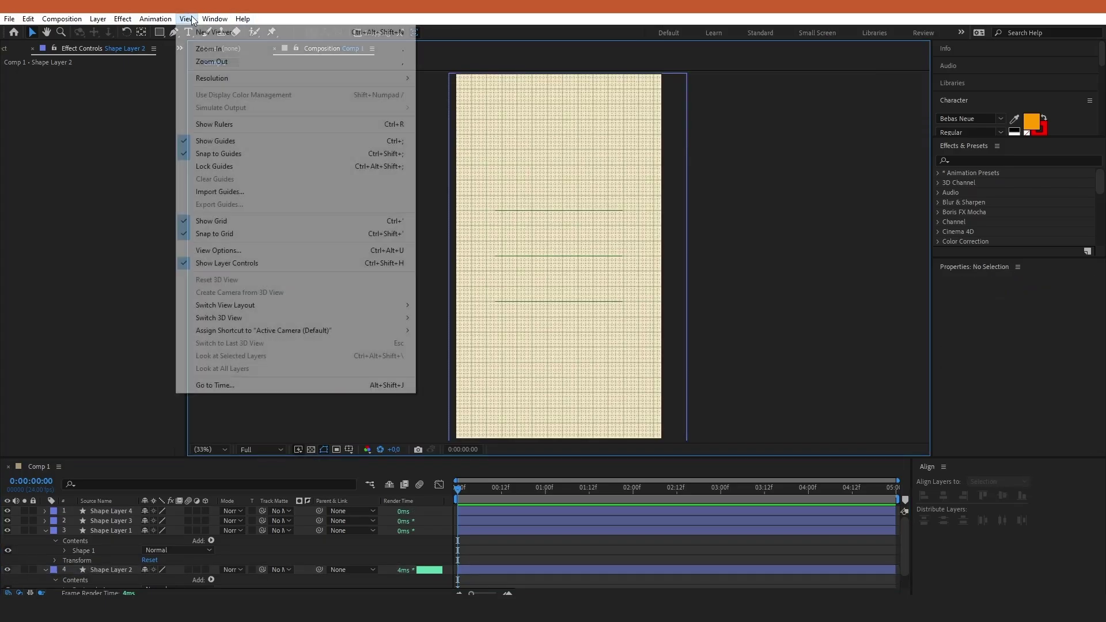
click(236, 218)
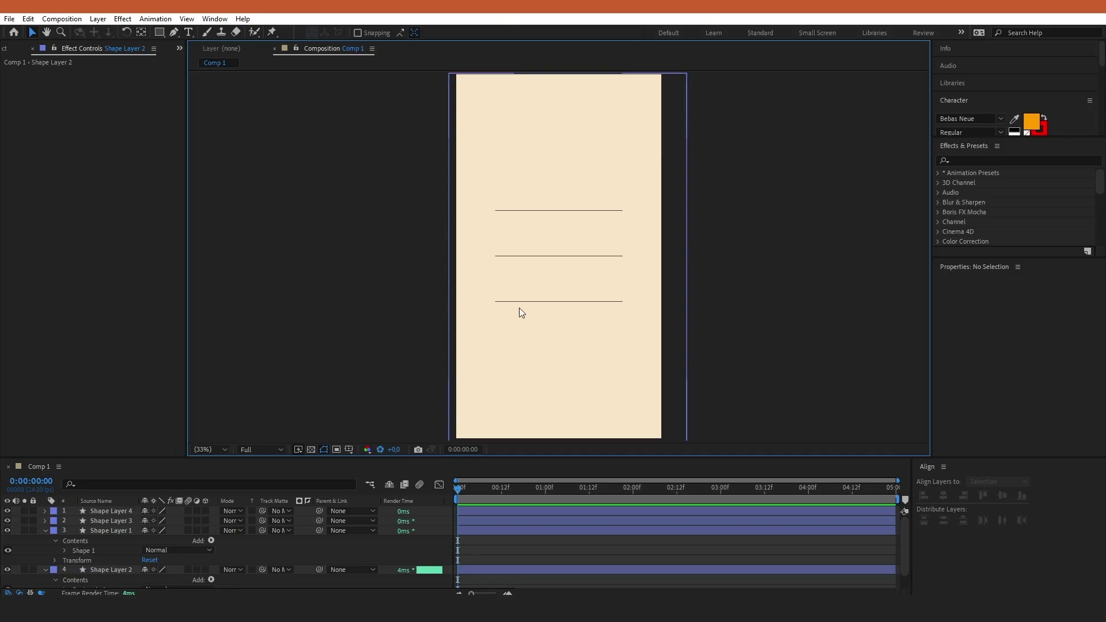
- Add a text box at the start of the upper line containing the label 30M
click(209, 449)
click(224, 349)
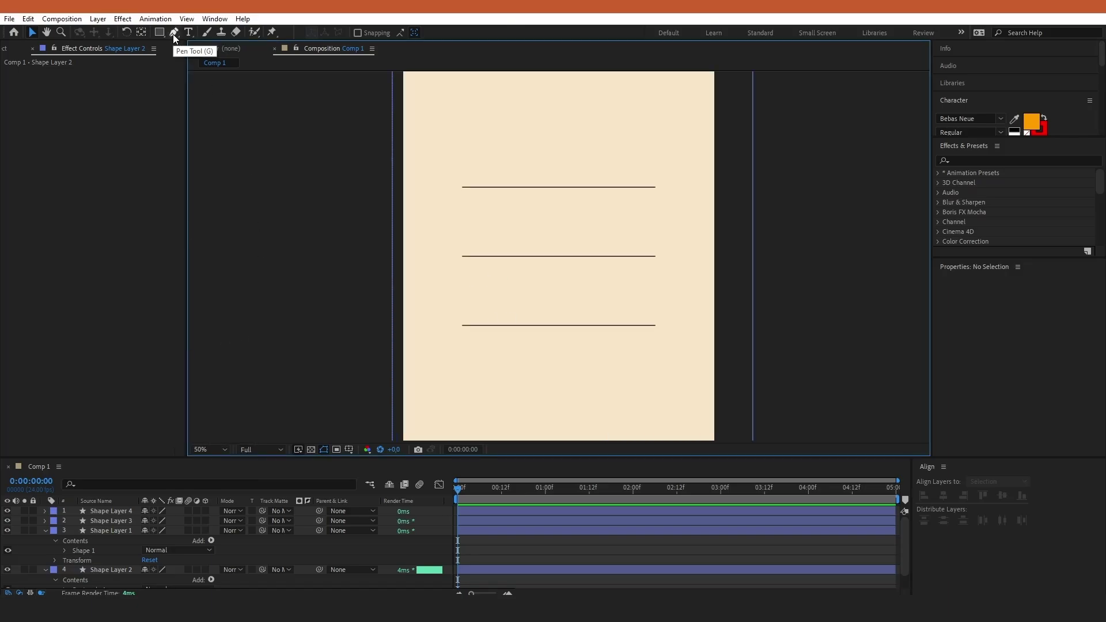
click(189, 32)
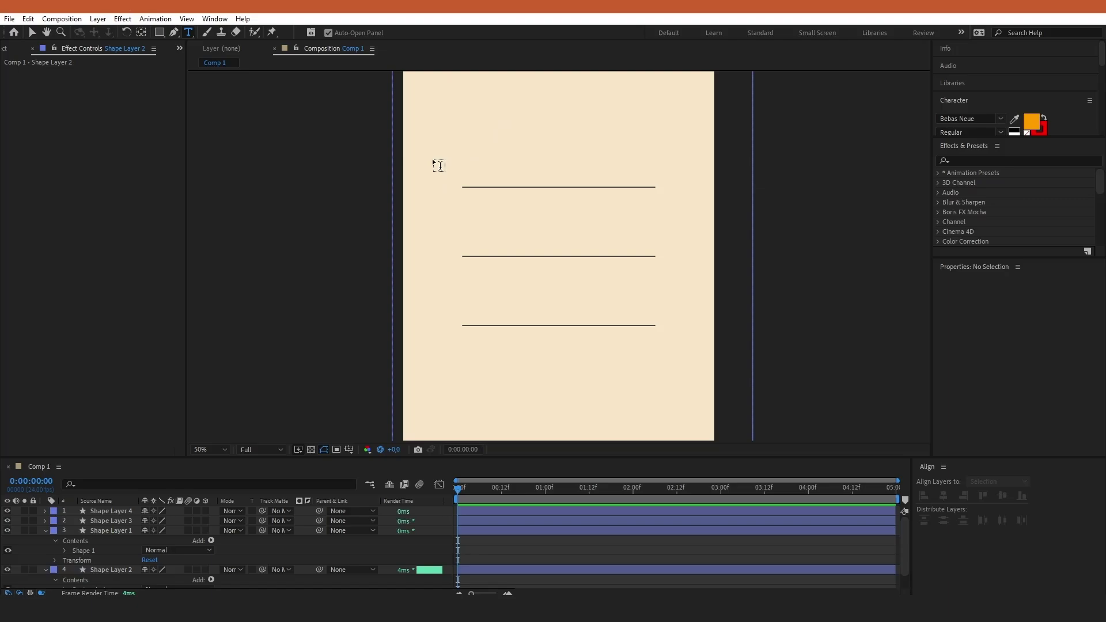
drag(406, 166, 463, 205)
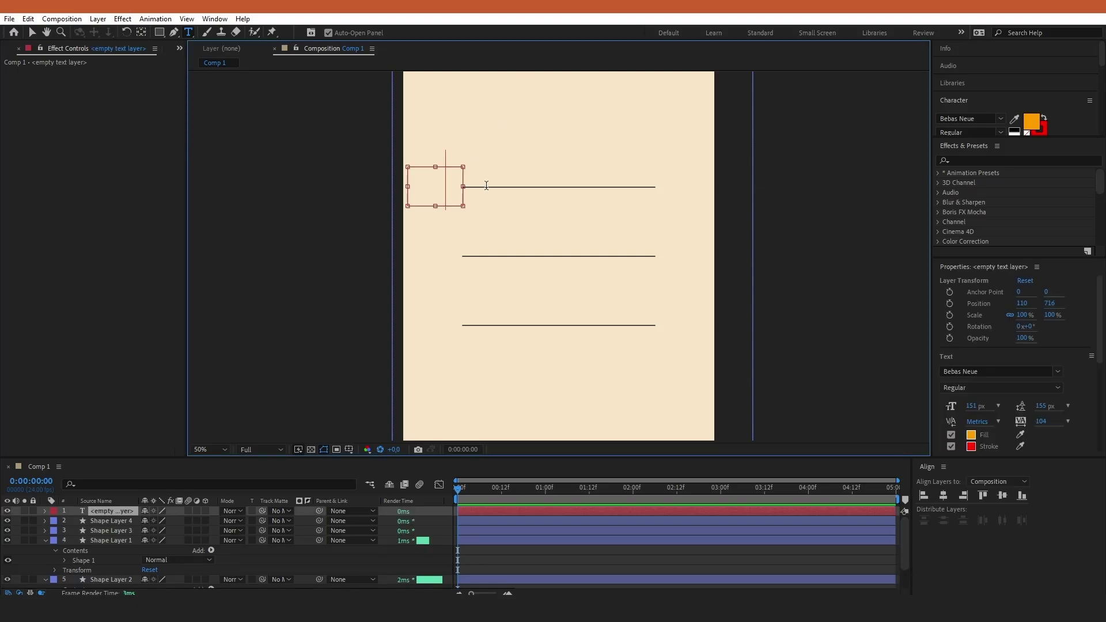
text(30)
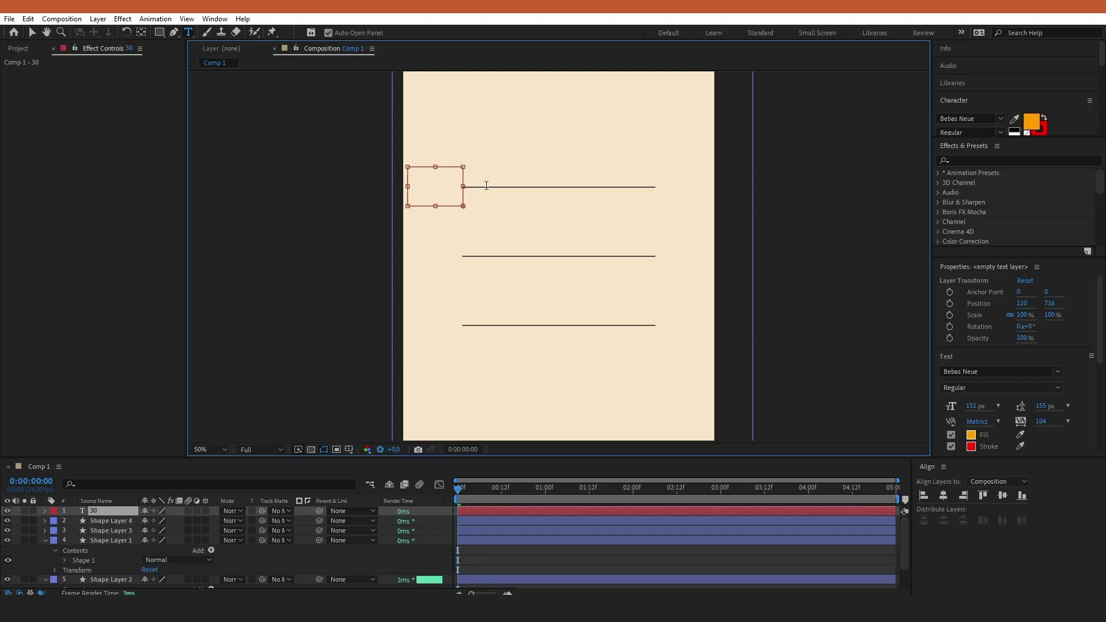
text(M)
key(Escape)
- Set the 30M label's font size to 42 px
scroll(956, 97, down, 2)
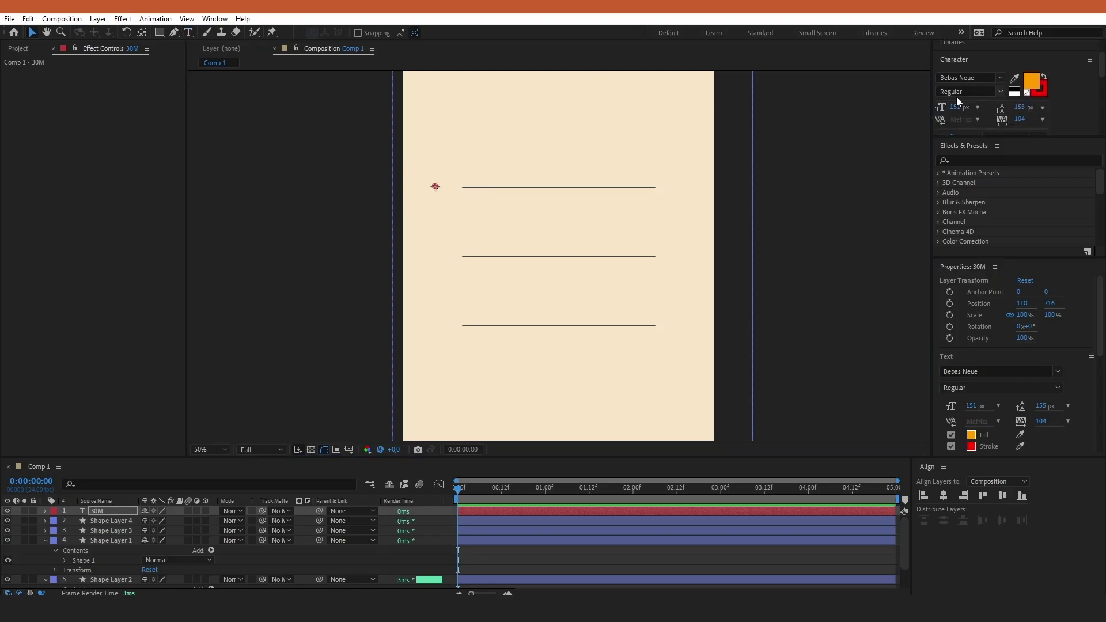
drag(958, 108, 875, 105)
double_click(458, 171)
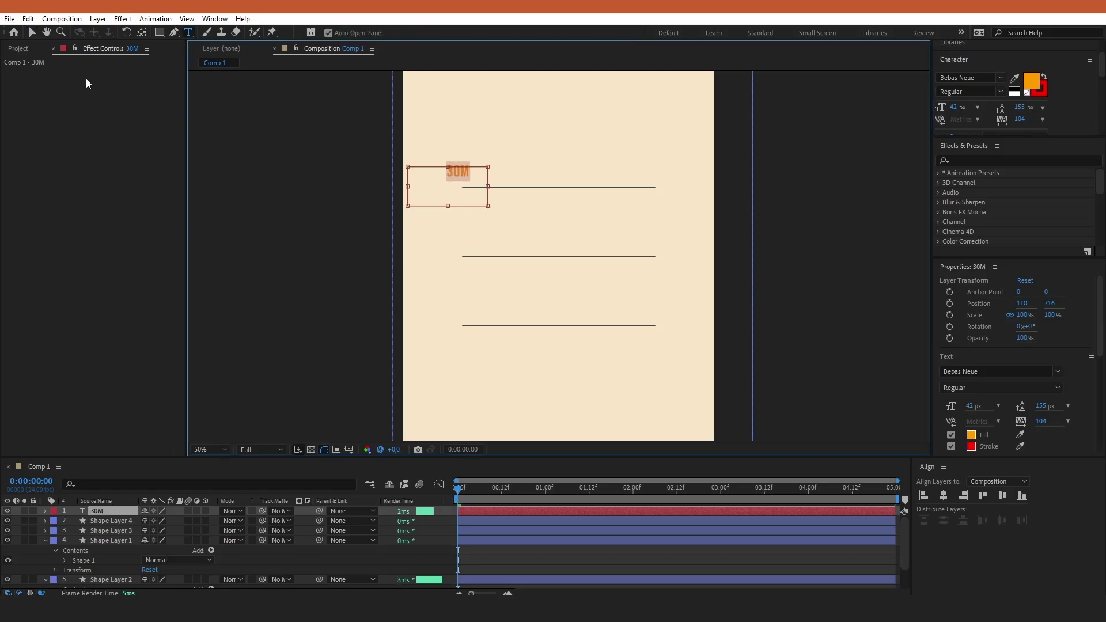
click(33, 32)
click(537, 182)
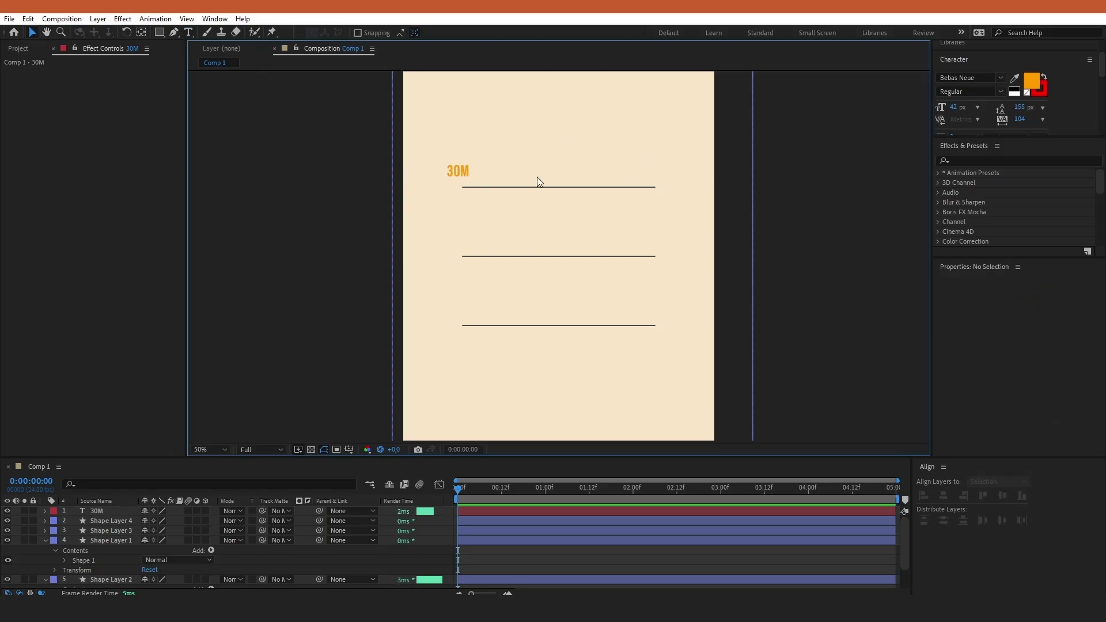
- Recolor the 30M label's fill by sampling the dark color of the upper scale line
click(459, 171)
click(1014, 81)
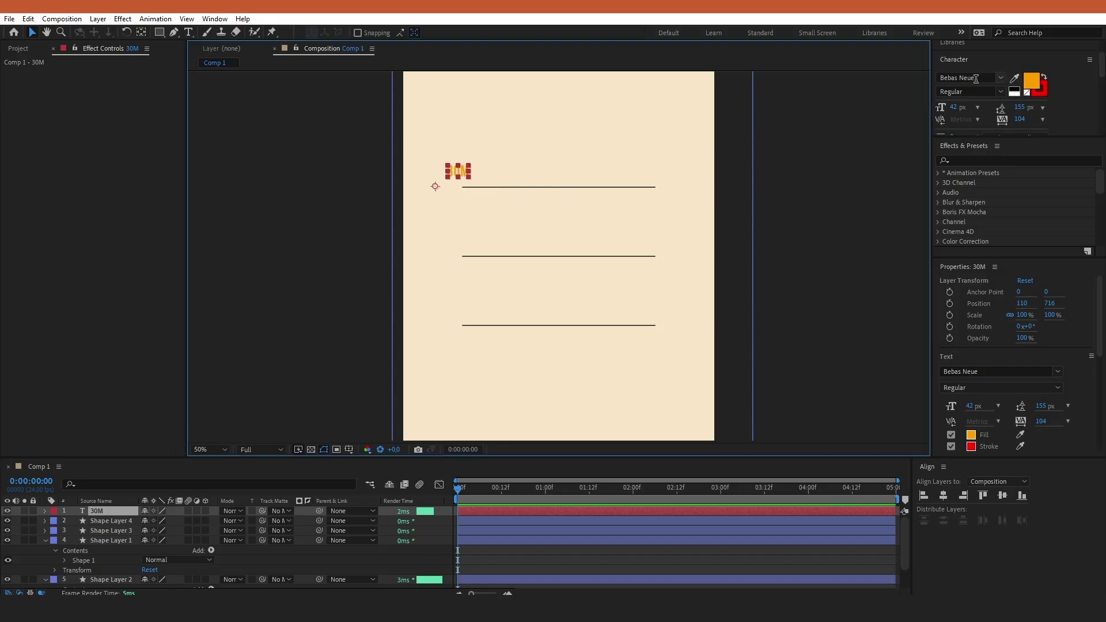
click(586, 187)
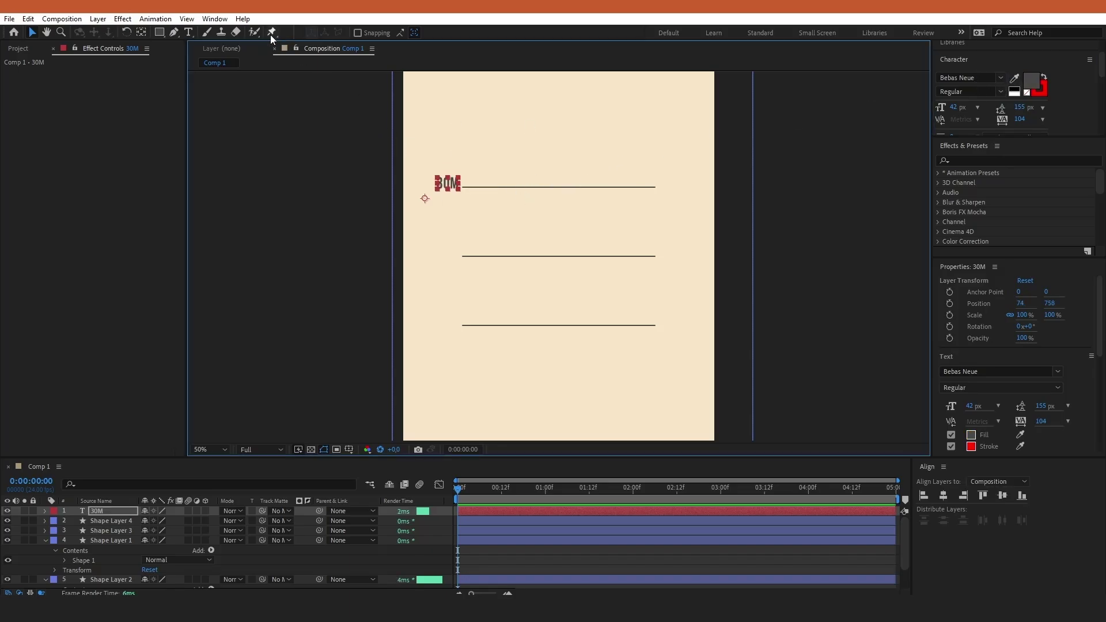
- Show the composition grid and align the 30M label level with the upper line, at about X 60.5, Y 773
click(187, 19)
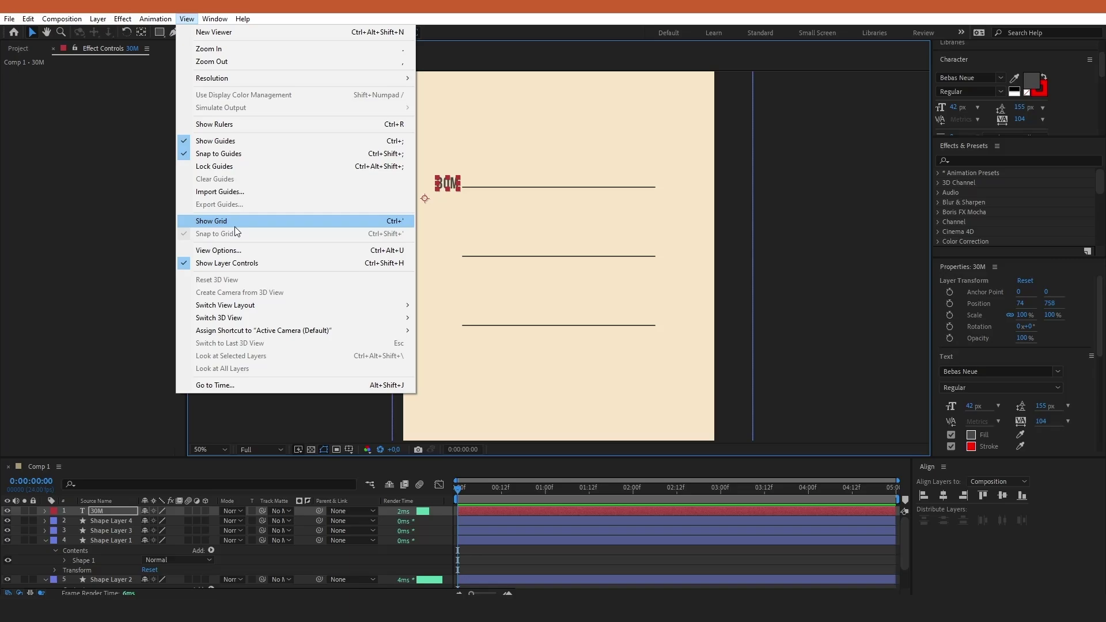
click(234, 221)
click(210, 450)
click(229, 365)
drag(340, 108, 335, 115)
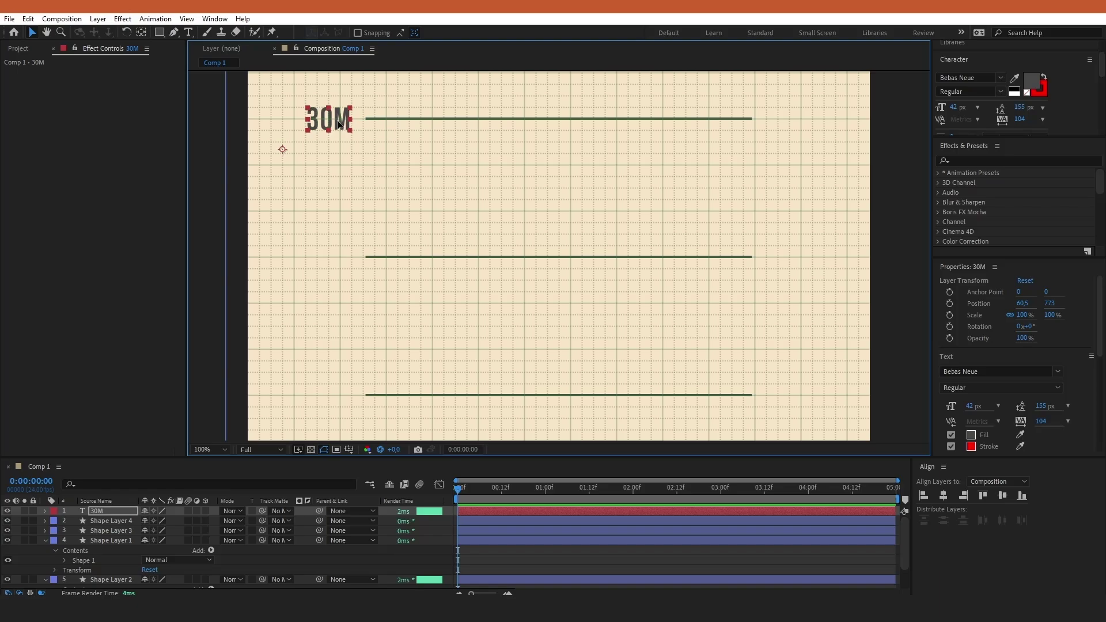
- Duplicate the 30M label twice and move the copies straight down beside the lowest and middle lines, at about Y 1253 and Y 1013
click(92, 513)
key(ctrl+d)
key(ctrl+d)
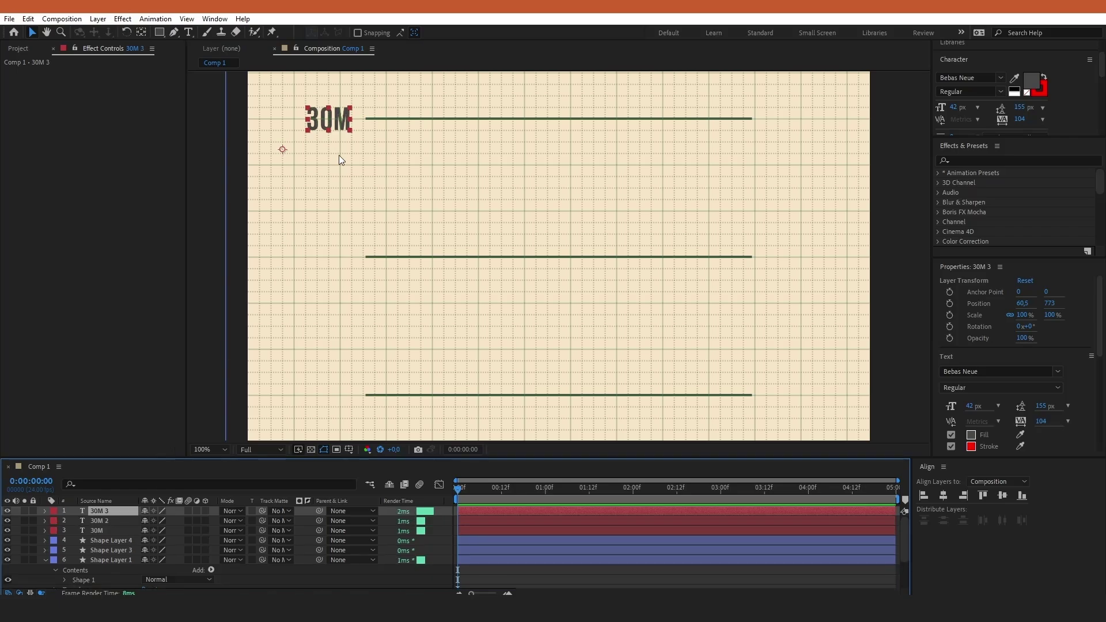
drag(330, 121, 330, 383)
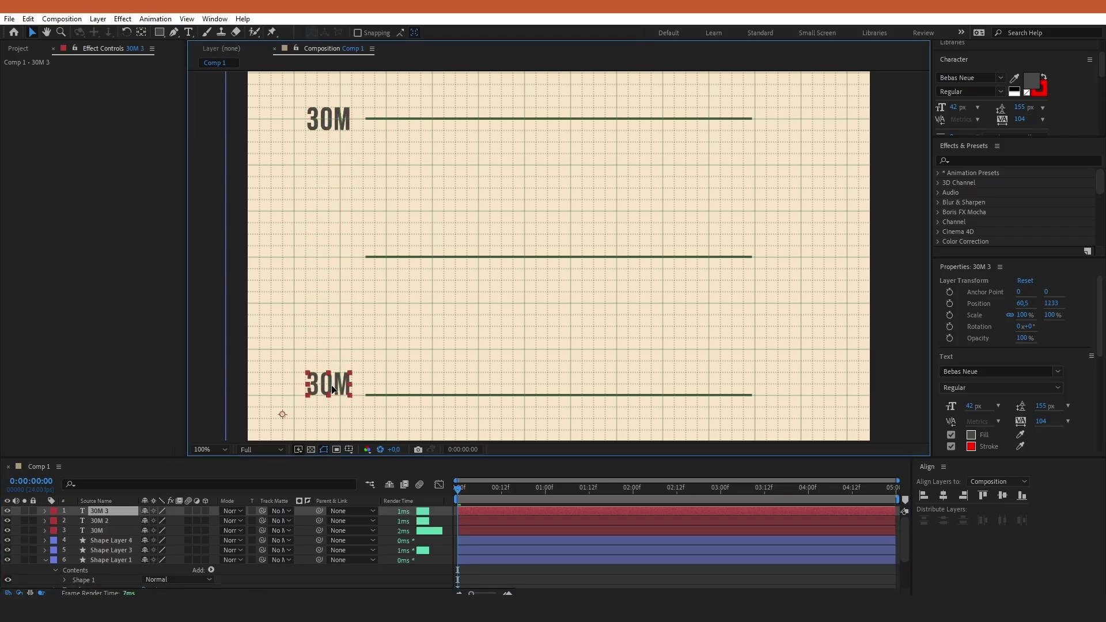
click(320, 128)
drag(321, 128, 322, 259)
- Change the middle line's label to 20M and the lowest line's label to 10M
double_click(323, 259)
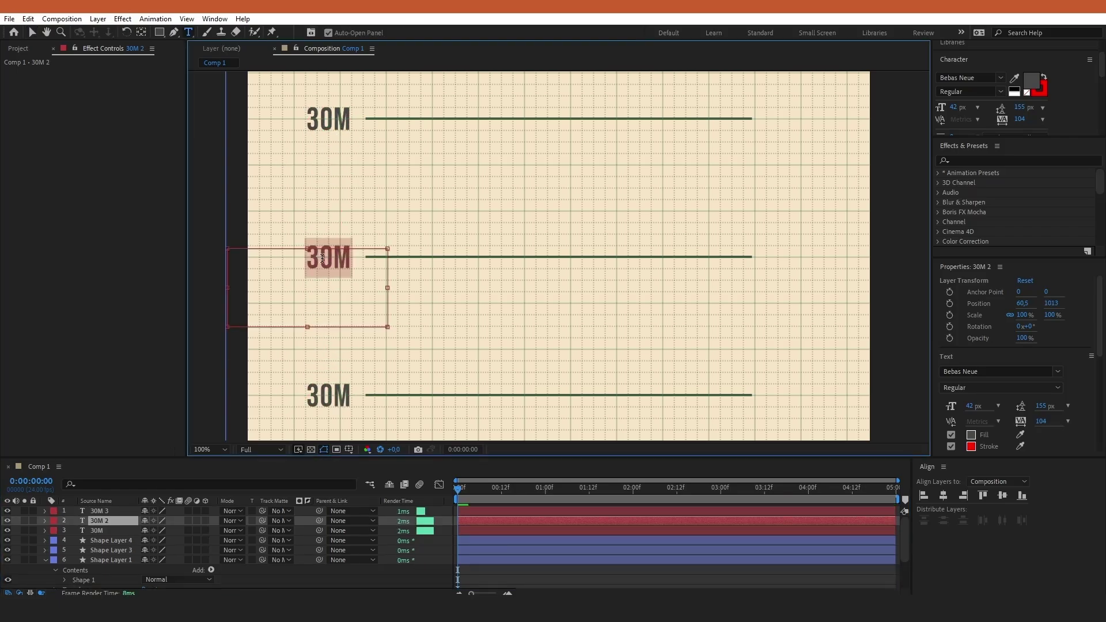
click(322, 259)
key(BackSpace)
text(2)
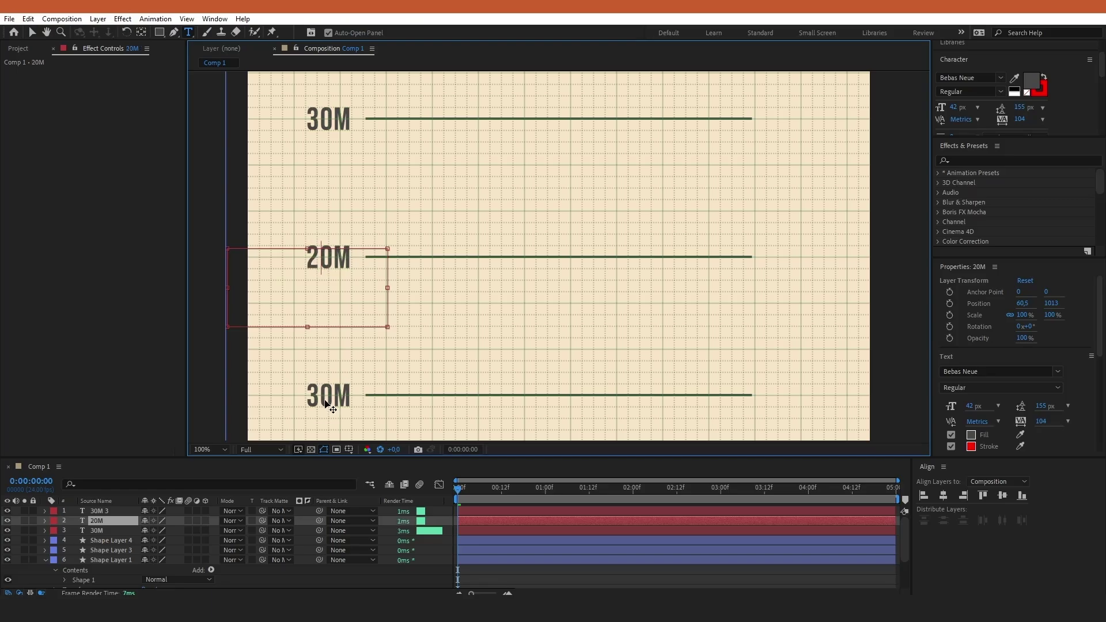
click(326, 403)
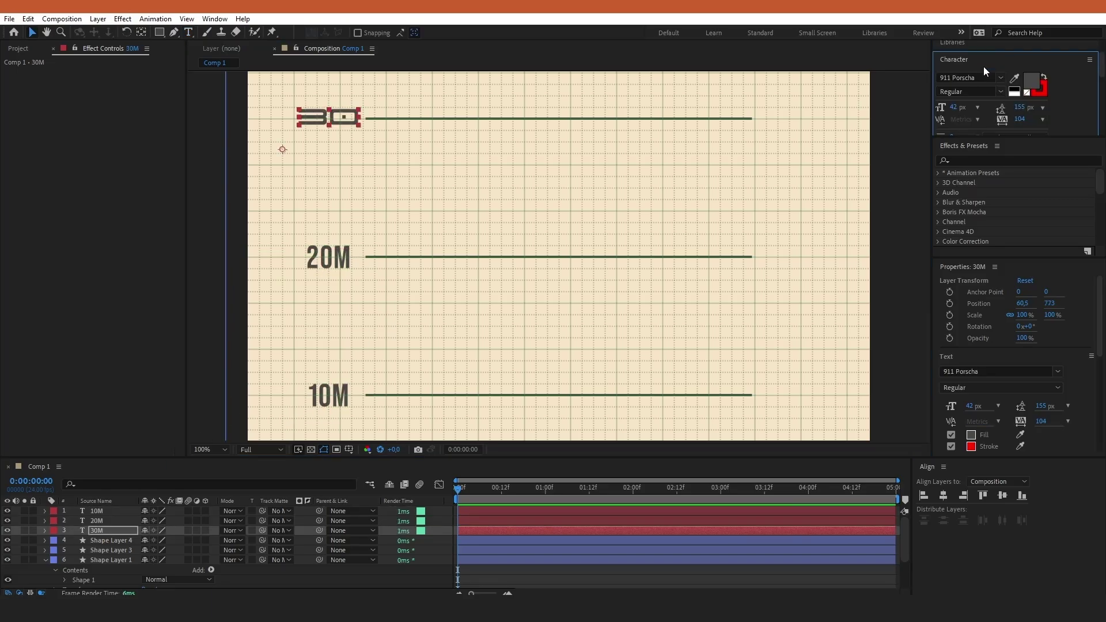
- Change the 30M label's font to Authoring and its size to 35 px
click(1001, 79)
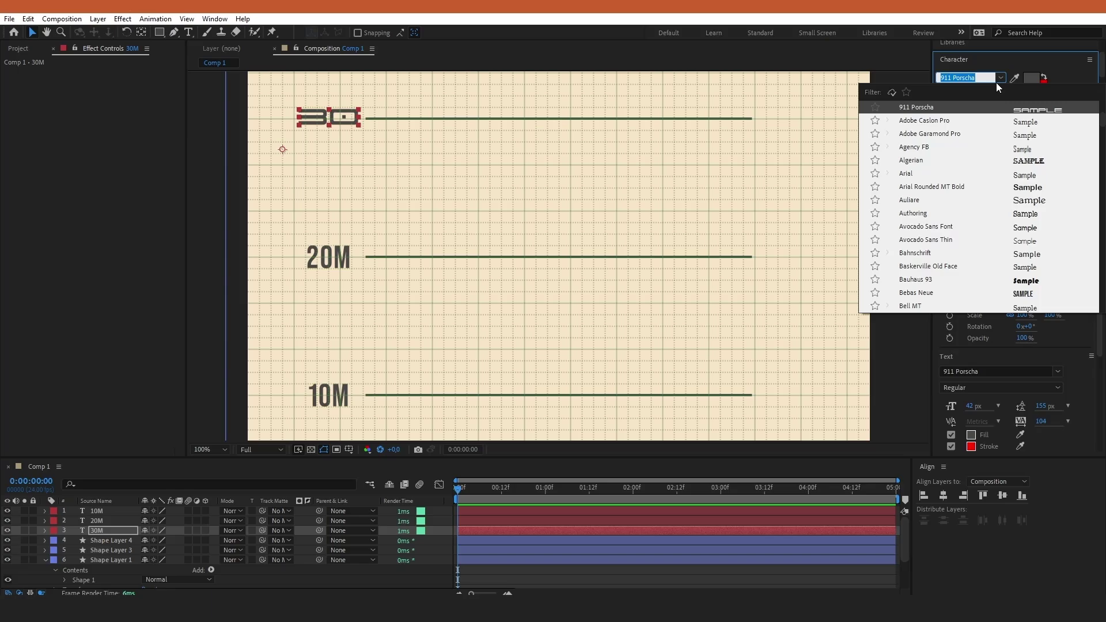
click(924, 213)
drag(954, 107, 947, 108)
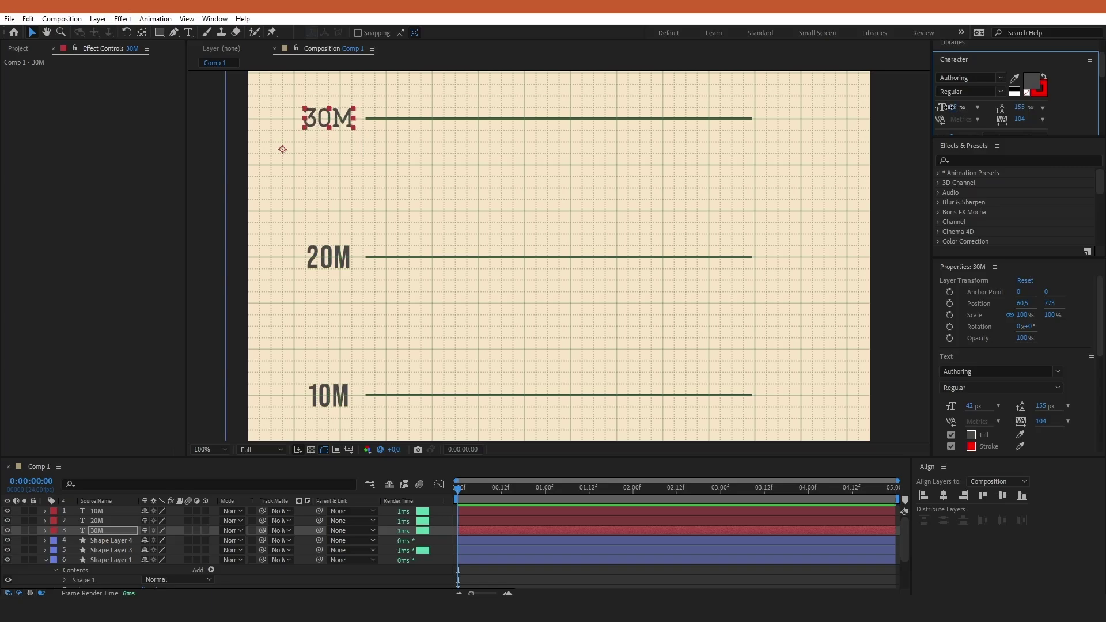
click(878, 112)
click(251, 165)
click(97, 530)
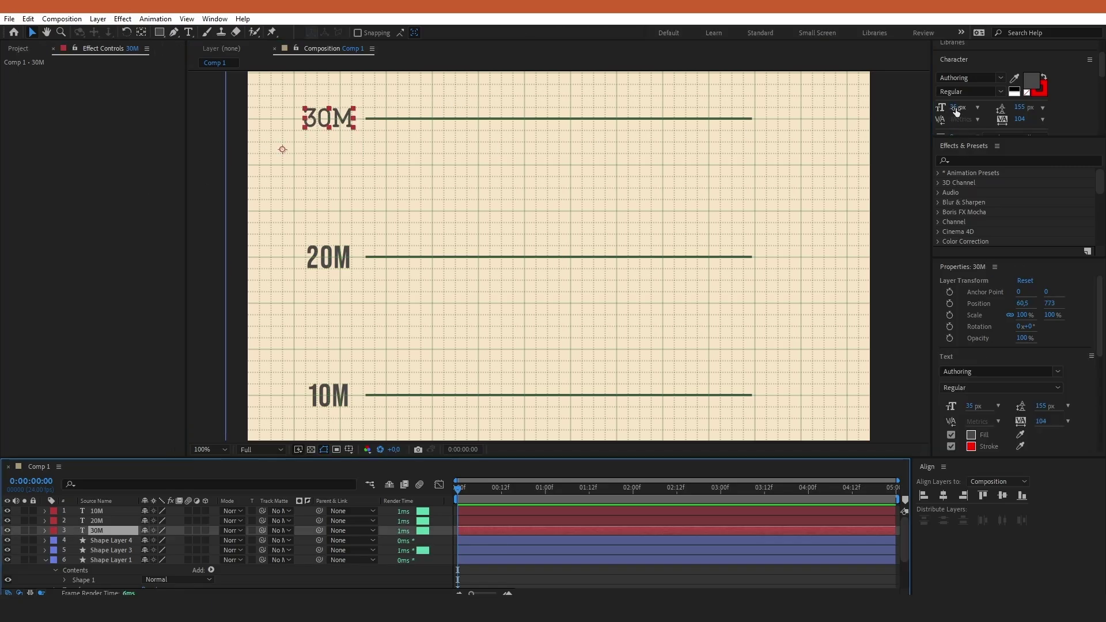
- Set the 20M label to 35 px in the Authoring font
click(341, 259)
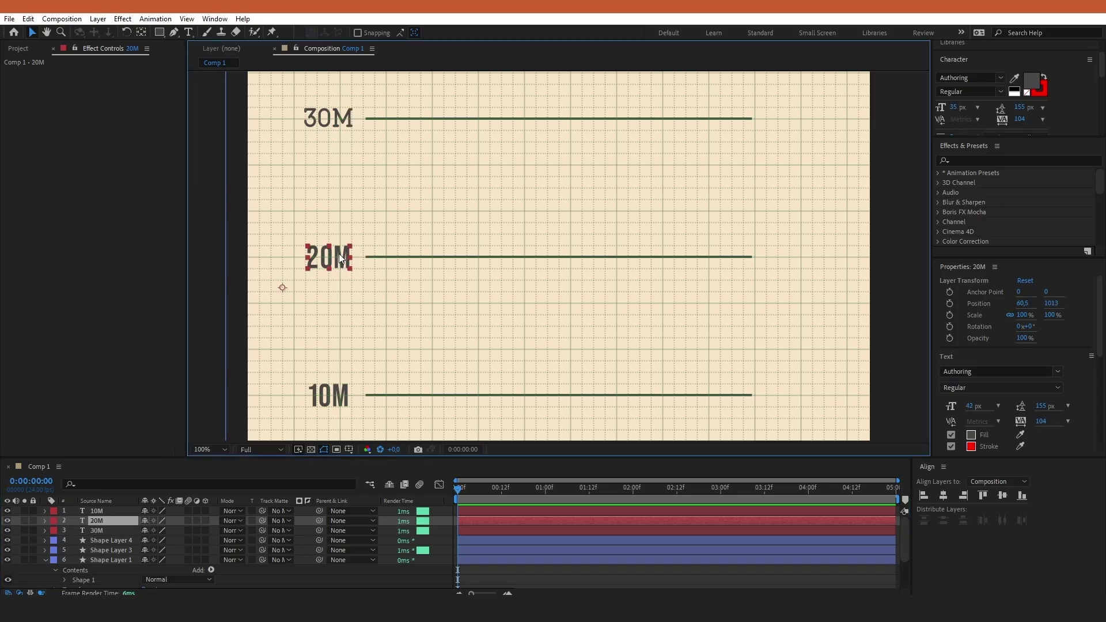
click(950, 107)
text(35)
key(Return)
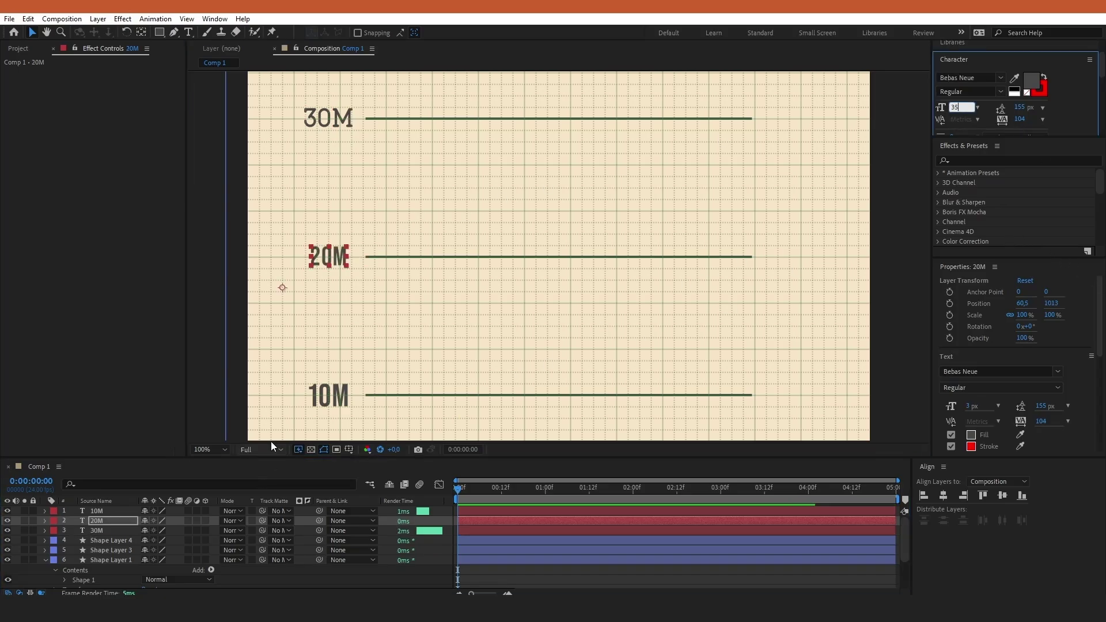
click(1001, 77)
text(au)
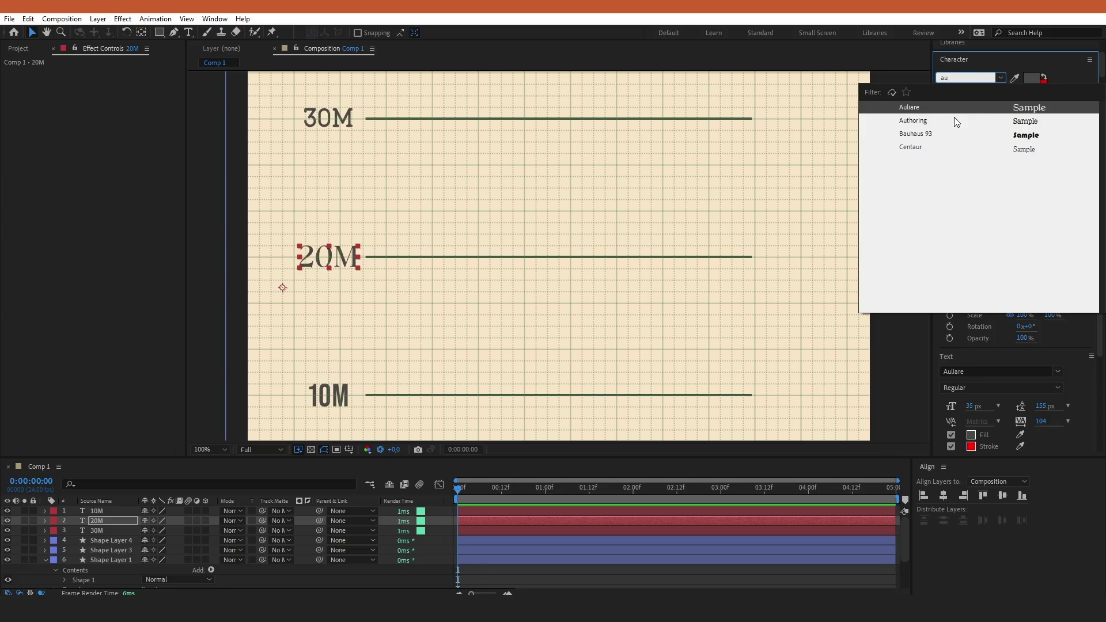
key(Escape)
key(ctrl+Up)
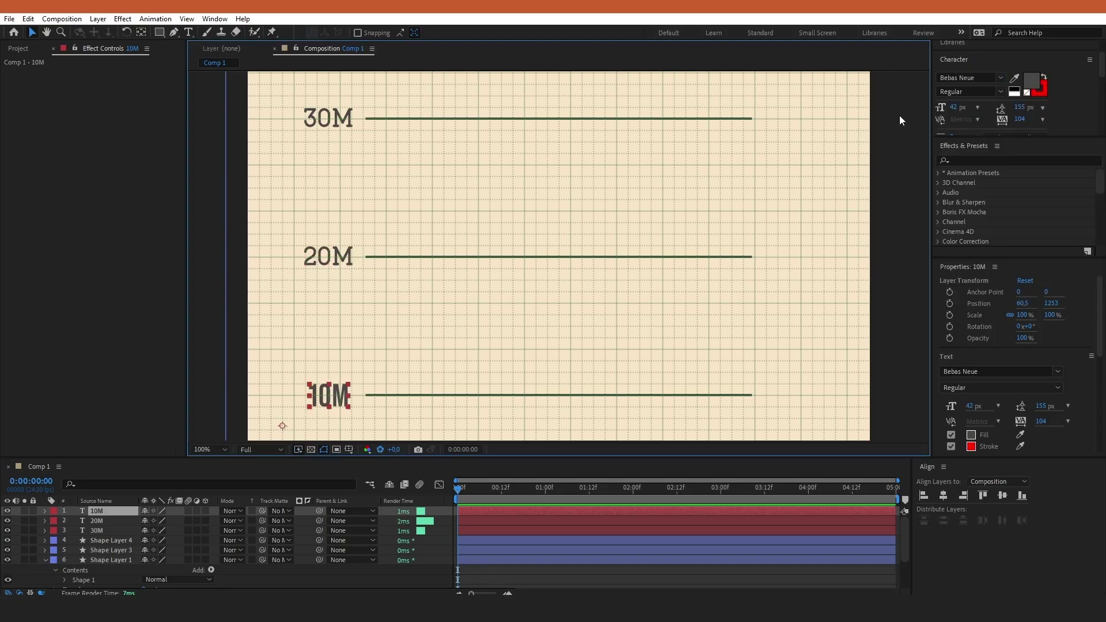
- Set the 10M label to 35 px in the Authoring font
click(959, 107)
text(35)
click(1000, 77)
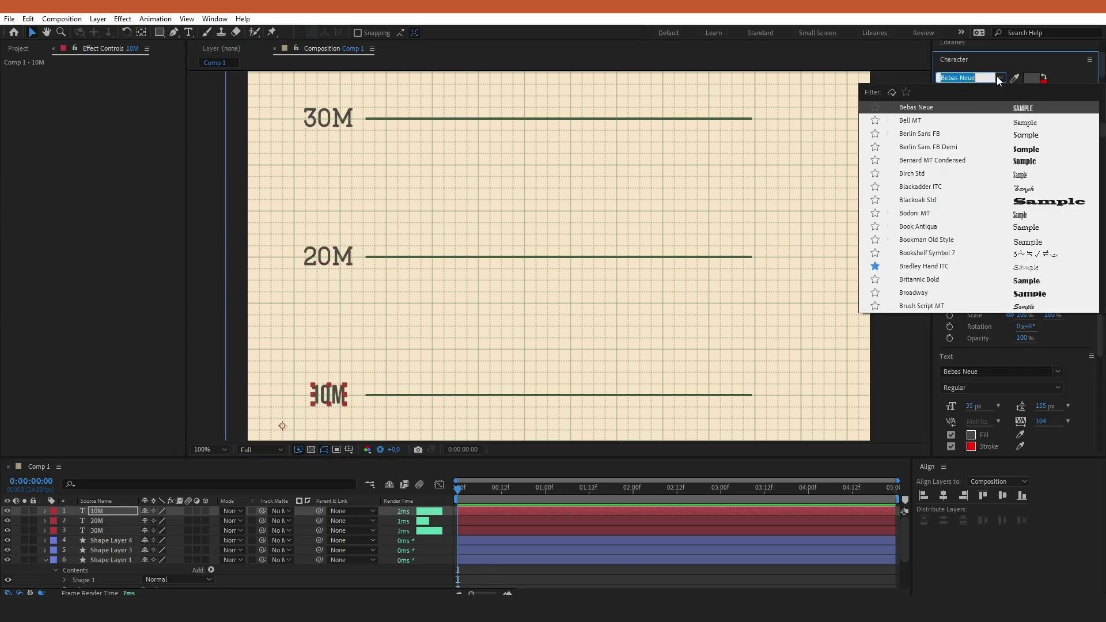
text(aut)
key(Return)
click(496, 323)
- Duplicate the 10M label and place the copy just below the start of the lowest line, at about X 240, Y 1295
click(212, 449)
click(237, 374)
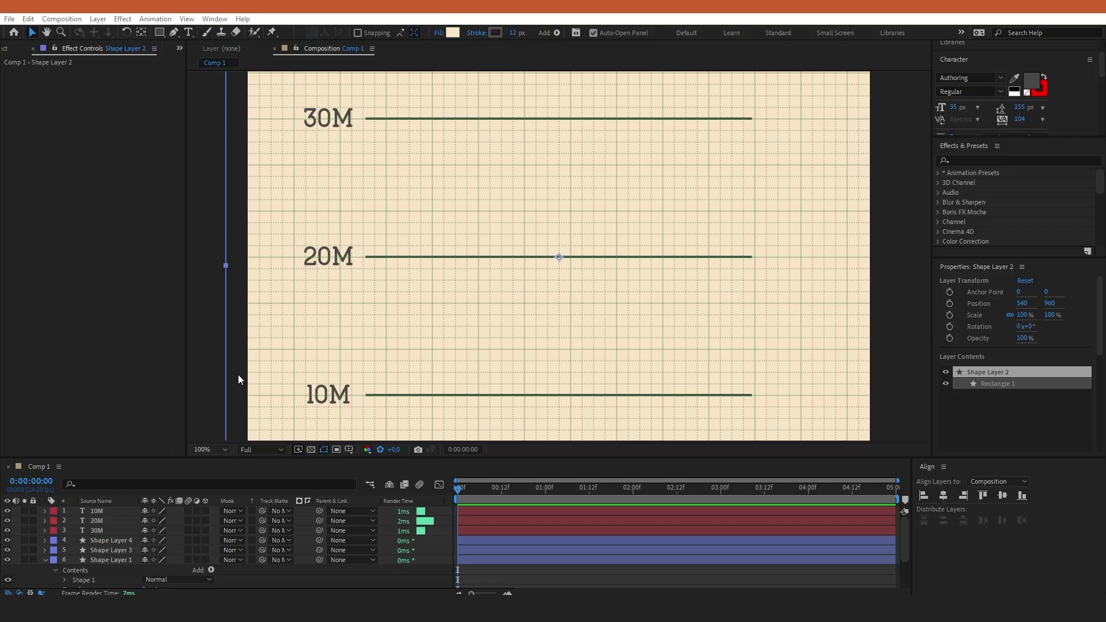
key(space)
scroll(544, 362, down, 1)
drag(544, 362, 544, 319)
scroll(545, 319, down, 3)
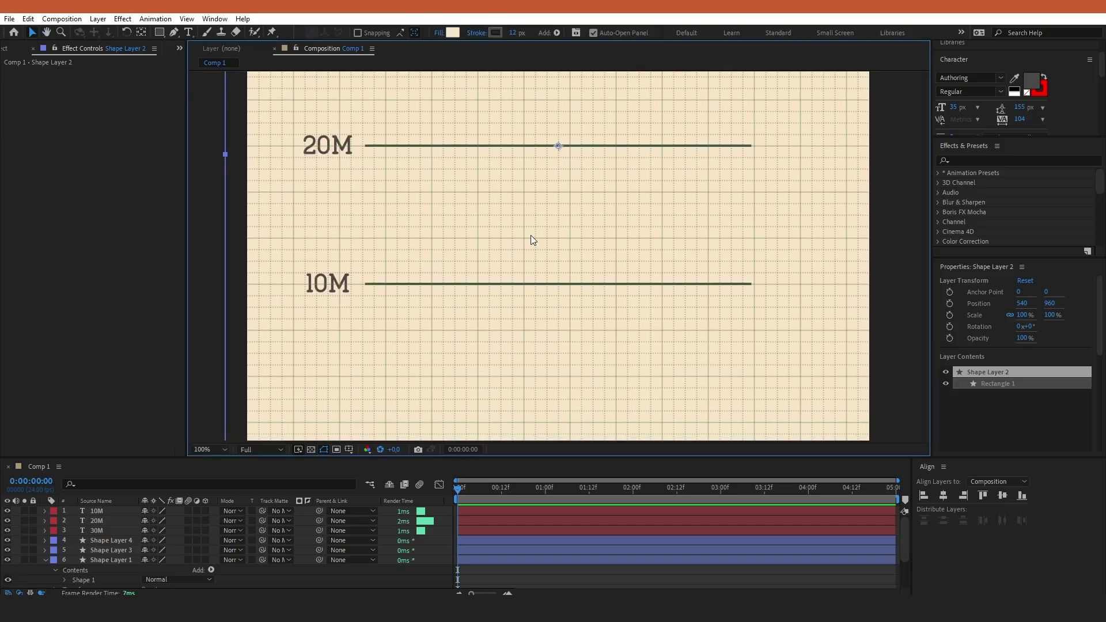
scroll(529, 240, up, 1)
click(96, 511)
key(ctrl+d)
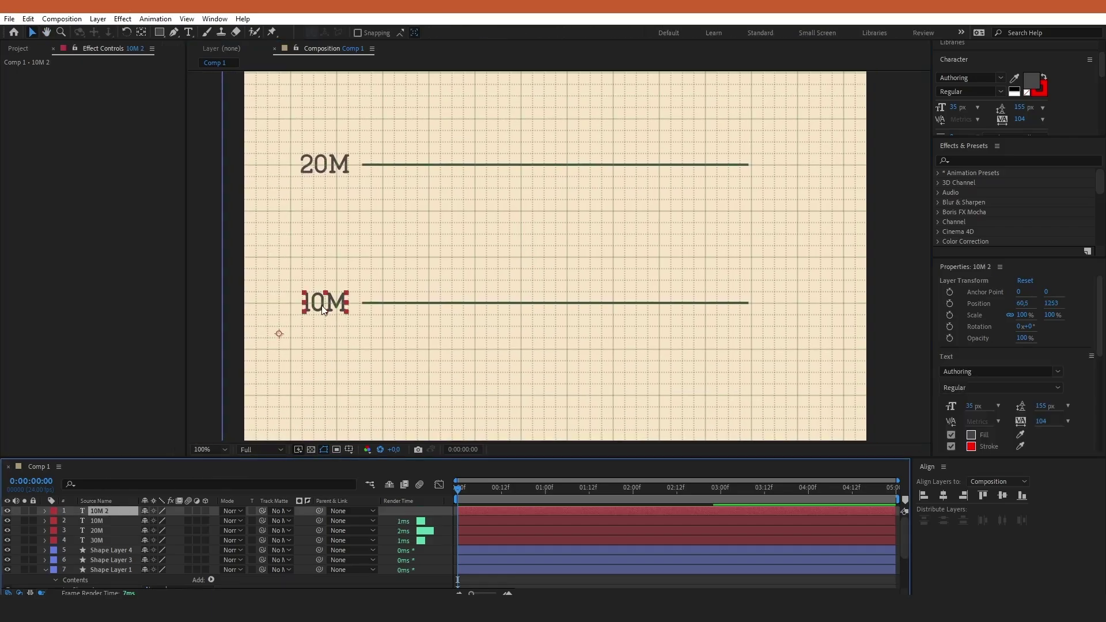
drag(330, 303, 434, 327)
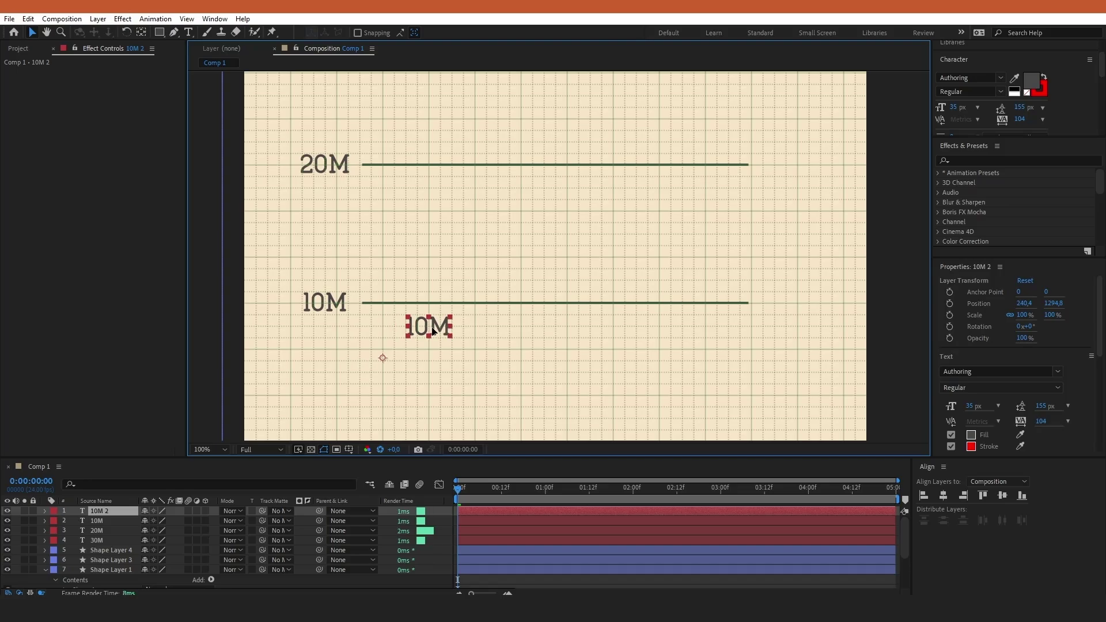
- Change the text of the copy below the lowest line to 1970
double_click(433, 326)
click(454, 332)
key(BackSpace)
key(BackSpace)
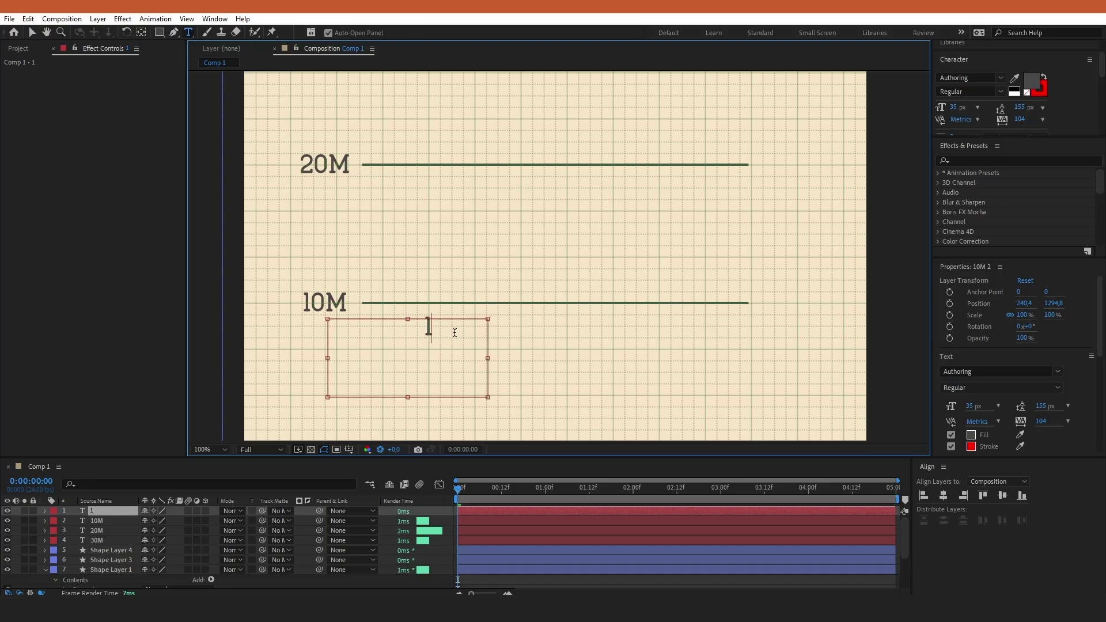
text(970)
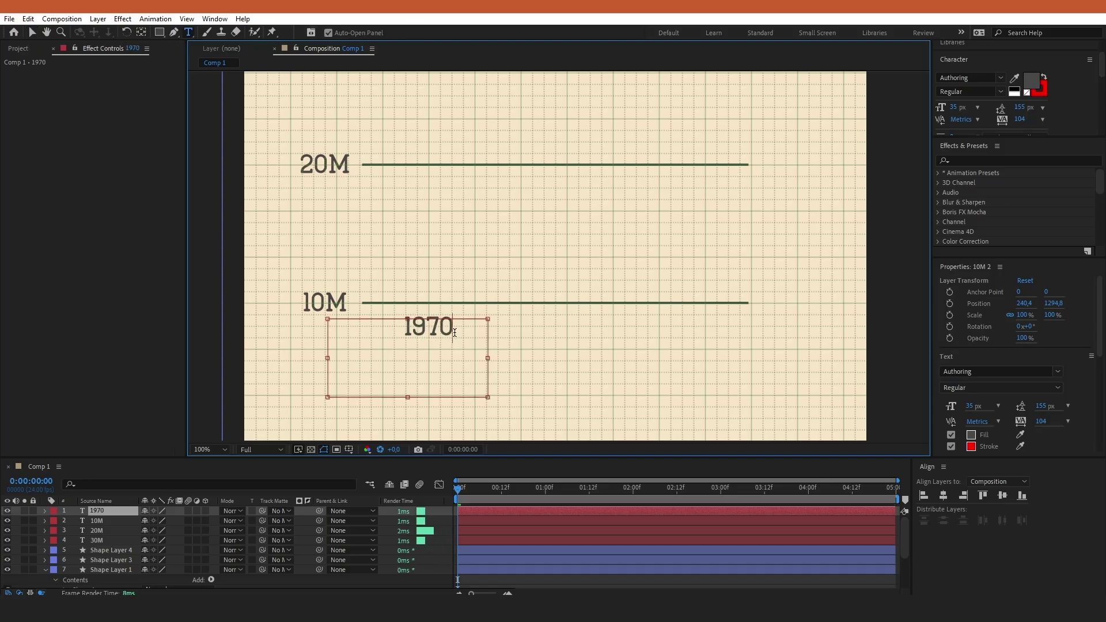
click(33, 32)
click(412, 314)
- Duplicate the 1970 label three times and spread the copies horizontally below the lowest line at about 160 px spacing
click(97, 511)
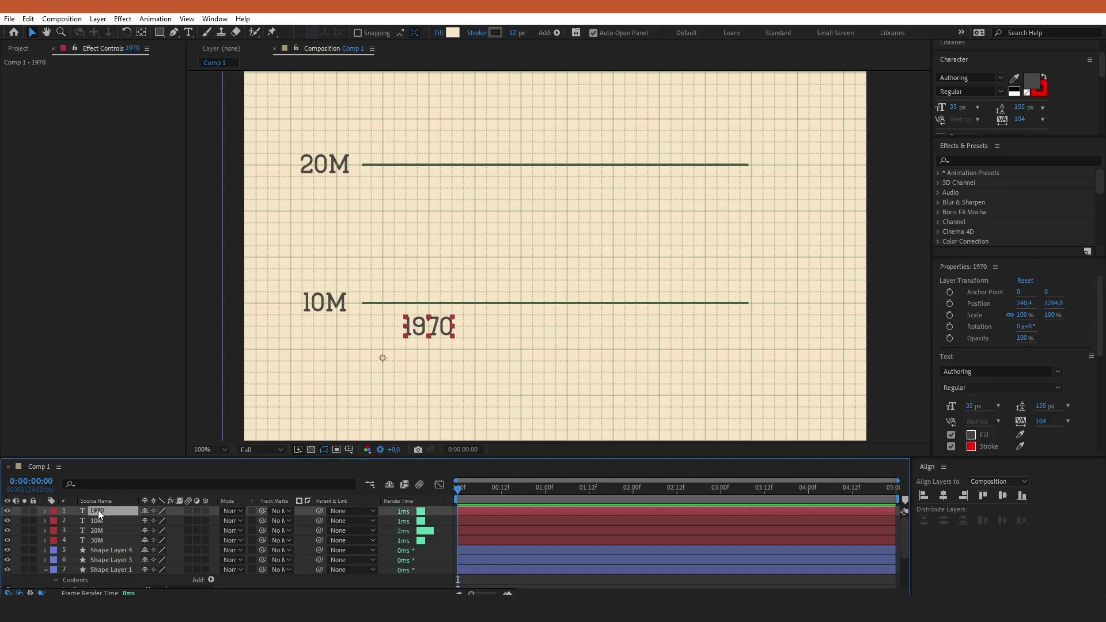
key(ctrl+d)
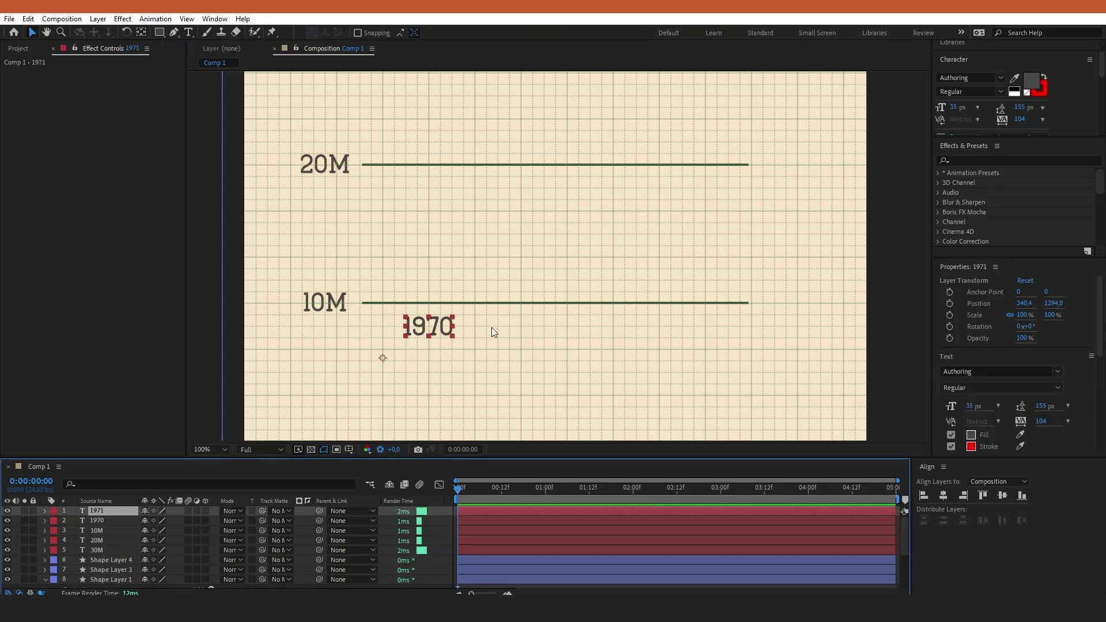
key(ctrl+d)
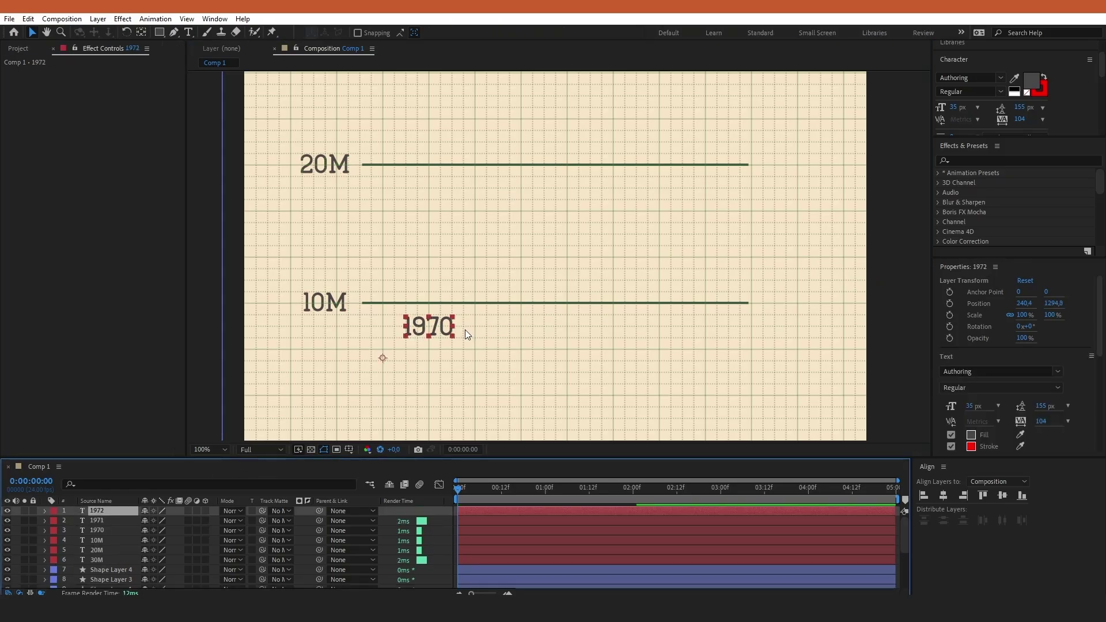
key(ctrl+d)
click(434, 329)
drag(435, 330, 527, 329)
click(97, 521)
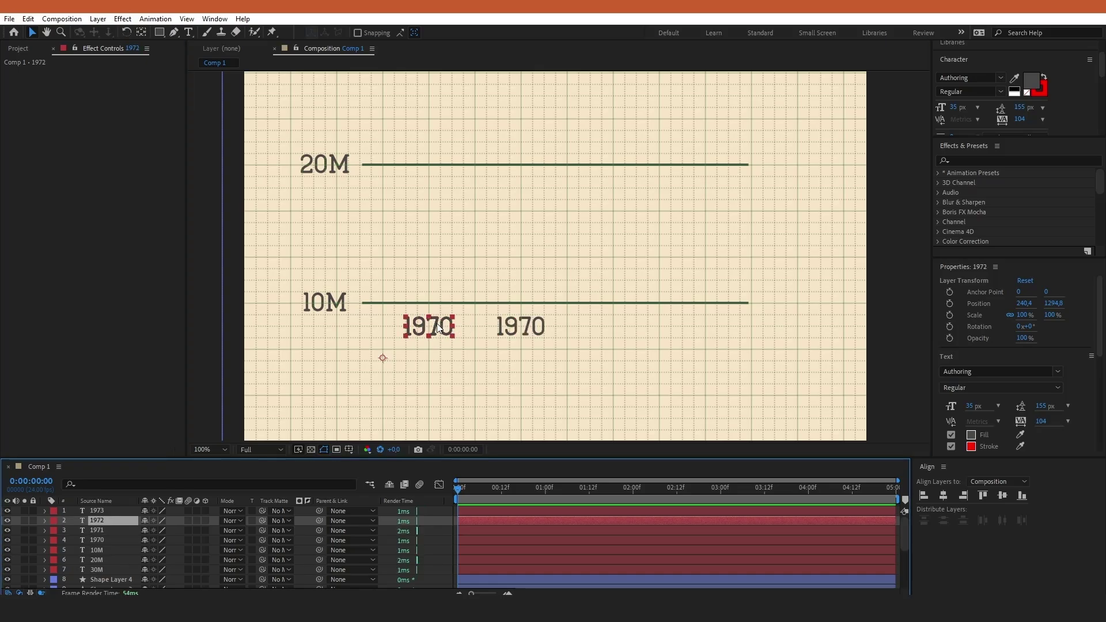
drag(438, 328, 618, 328)
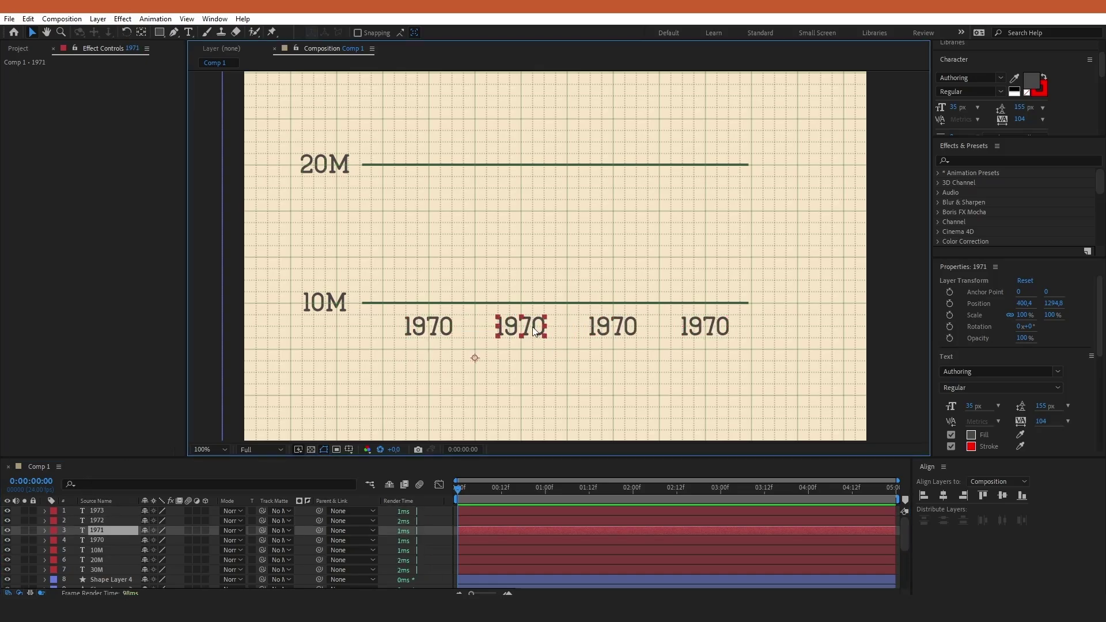
- Change the text of the three copied year labels to 1980, 1990 and 2000 in order
double_click(533, 327)
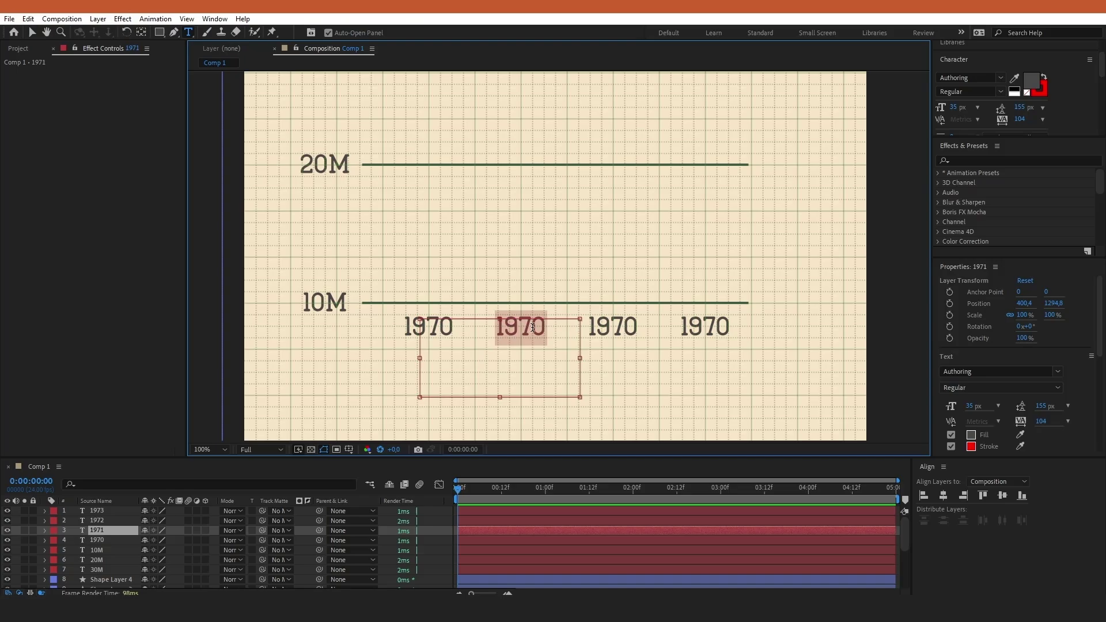
text(1980)
click(97, 520)
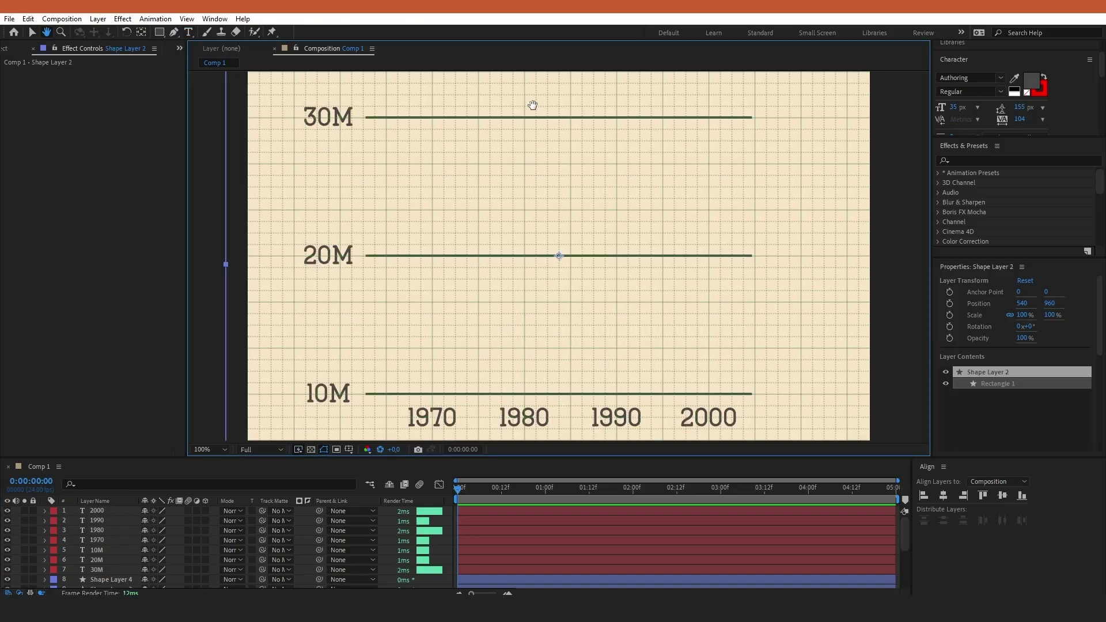
- Add a text box centred above the 30M line with the title "Vox Styled Graph - Line Graph"
drag(533, 107, 523, 341)
key(v)
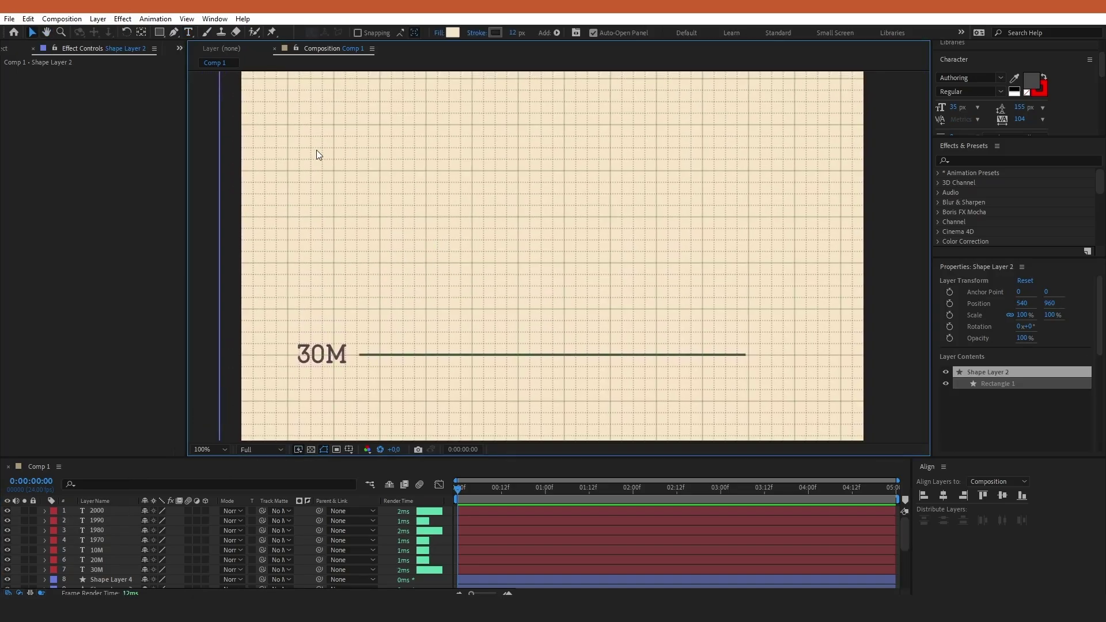
click(188, 32)
drag(348, 194, 778, 262)
text(Vo)
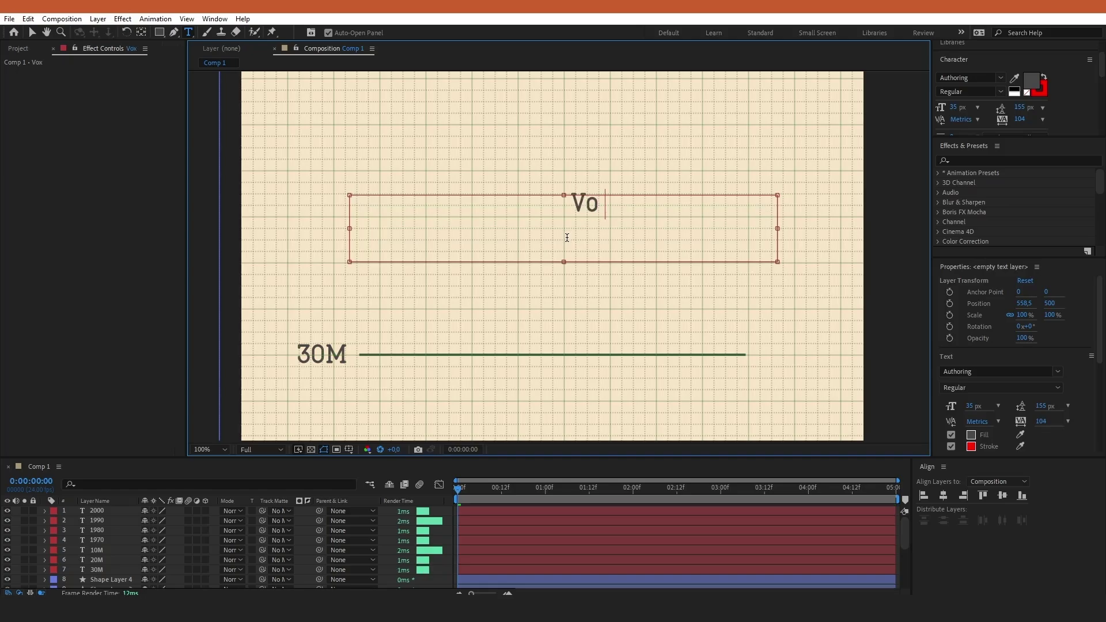
text(x Styled)
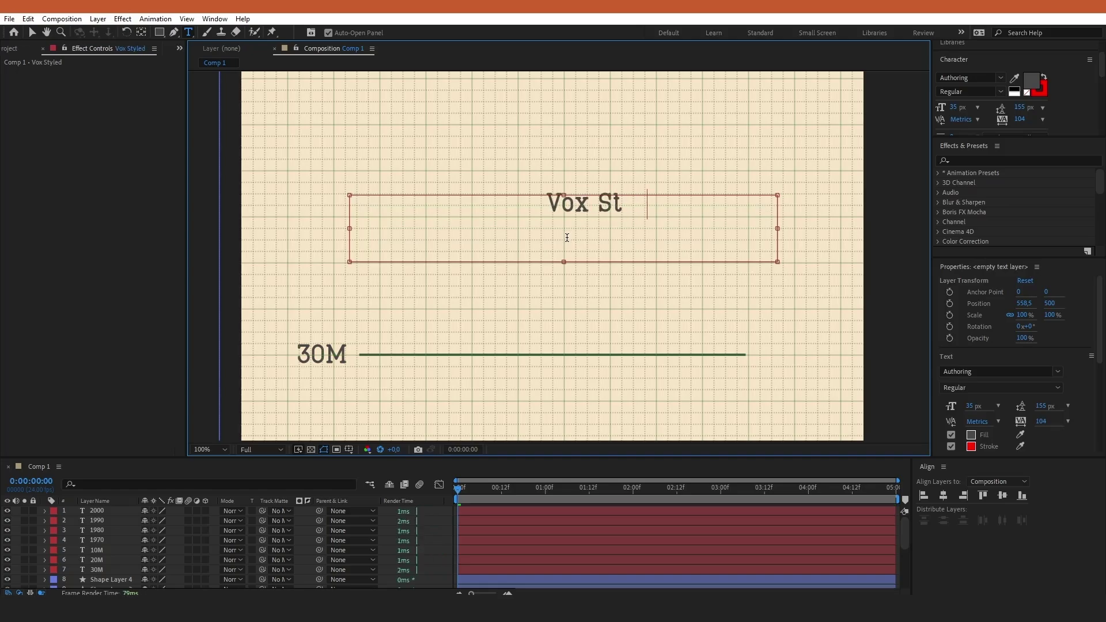
text( Graph -)
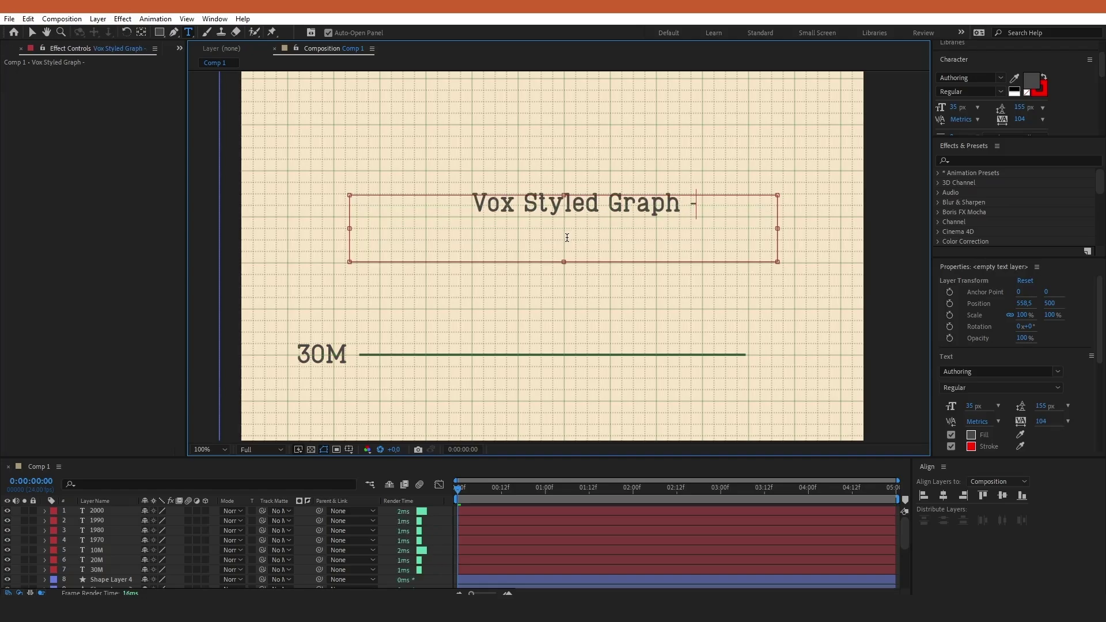
text( Line)
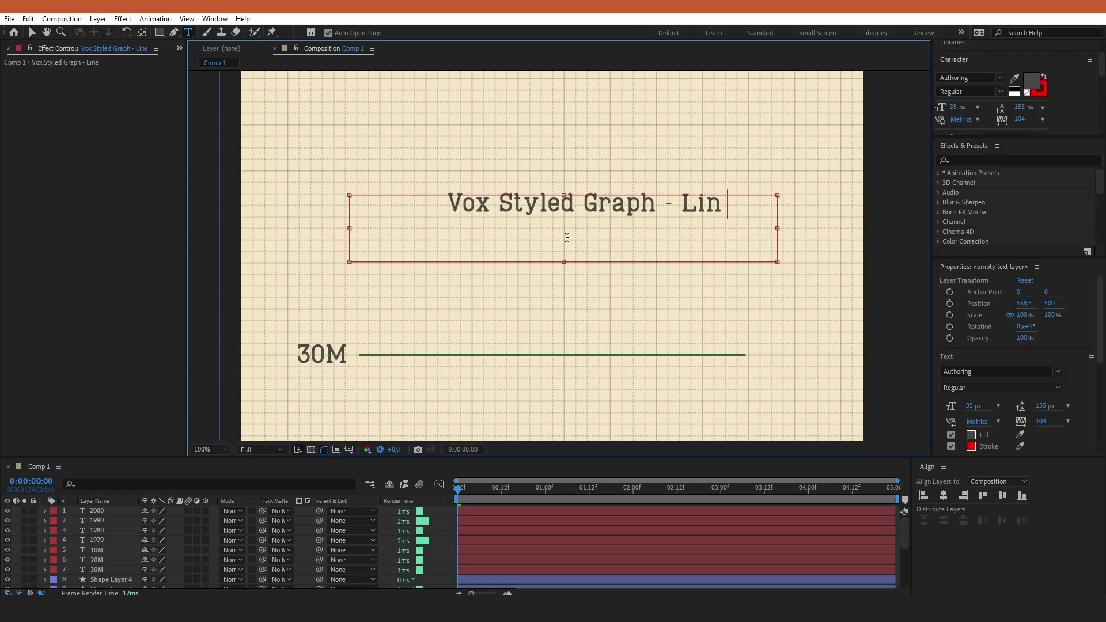
text( Graph)
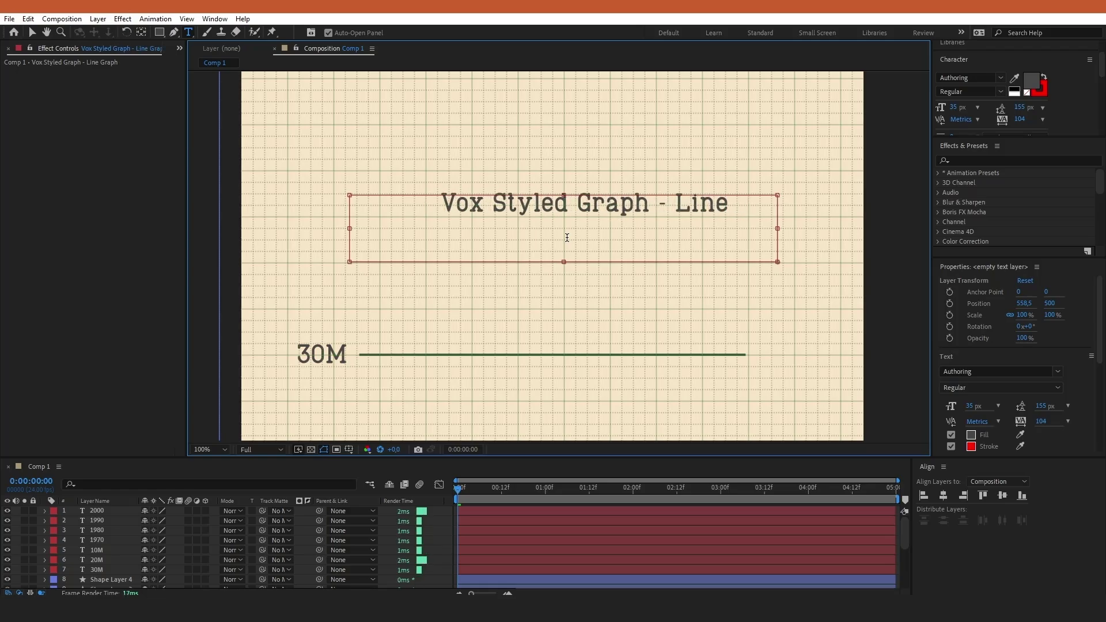
- Widen the title's text box so the text fits on one line and centre it horizontally in the composition
drag(348, 229, 298, 235)
key(Escape)
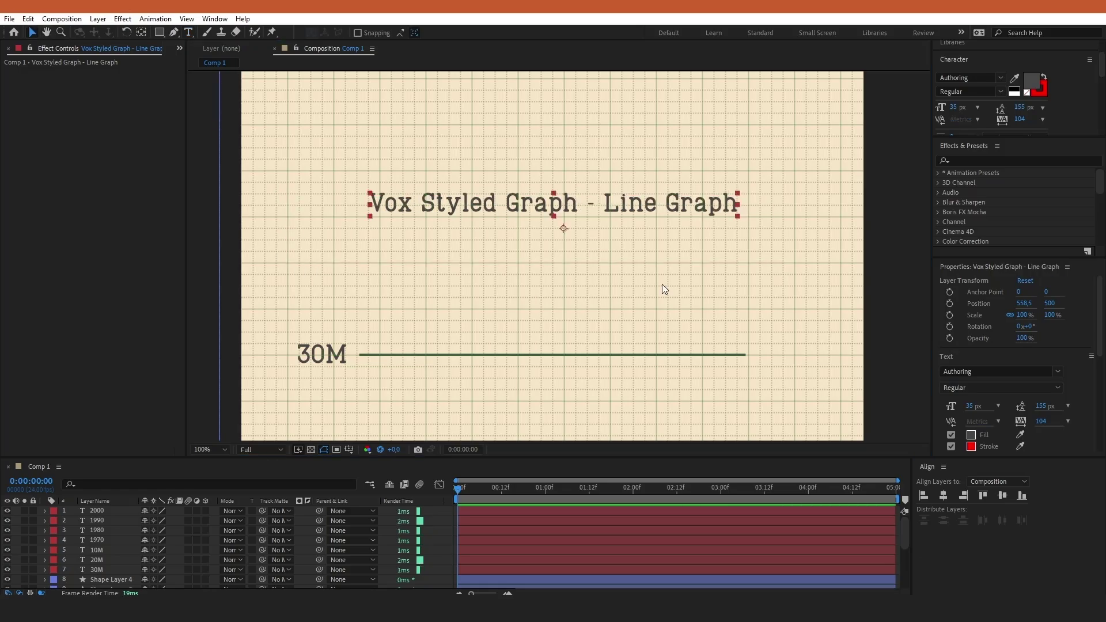
click(943, 495)
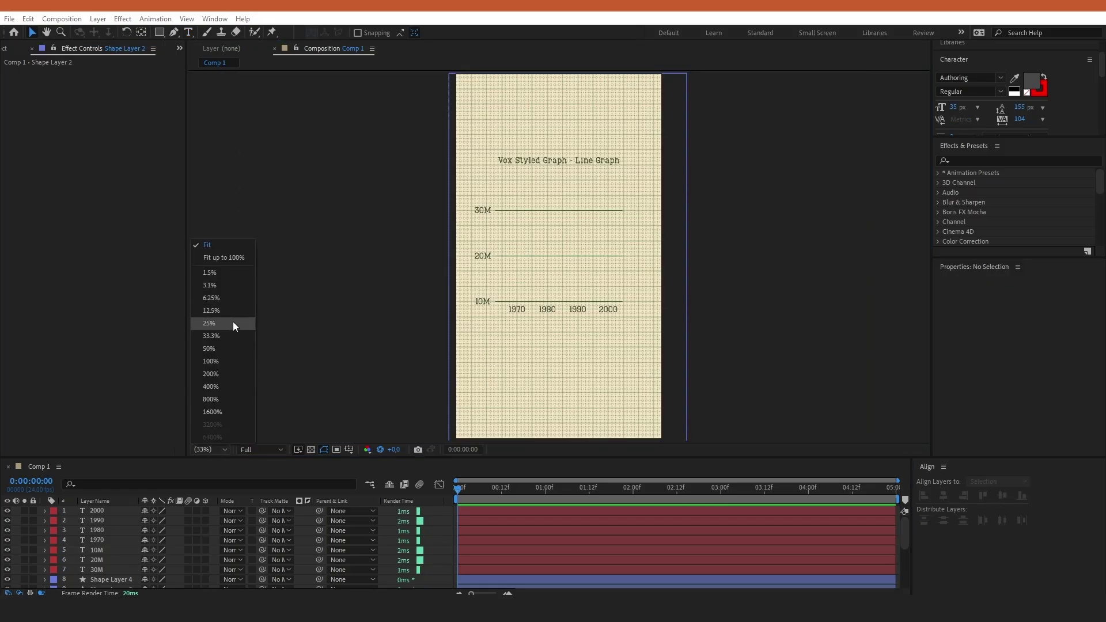
- Hide the grid over the composition
click(233, 349)
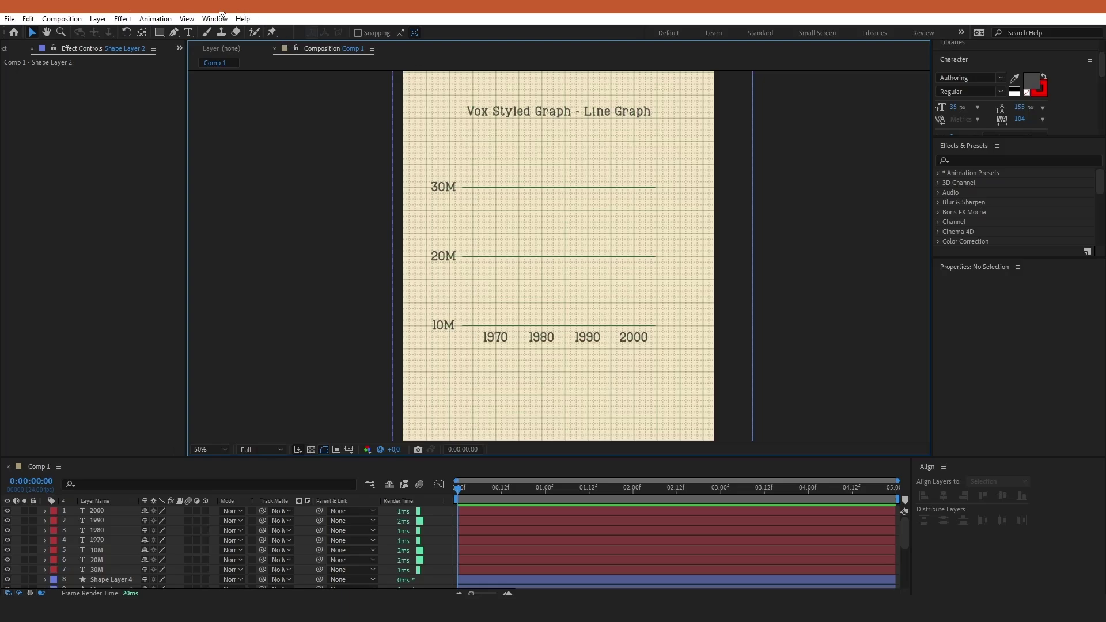
click(186, 19)
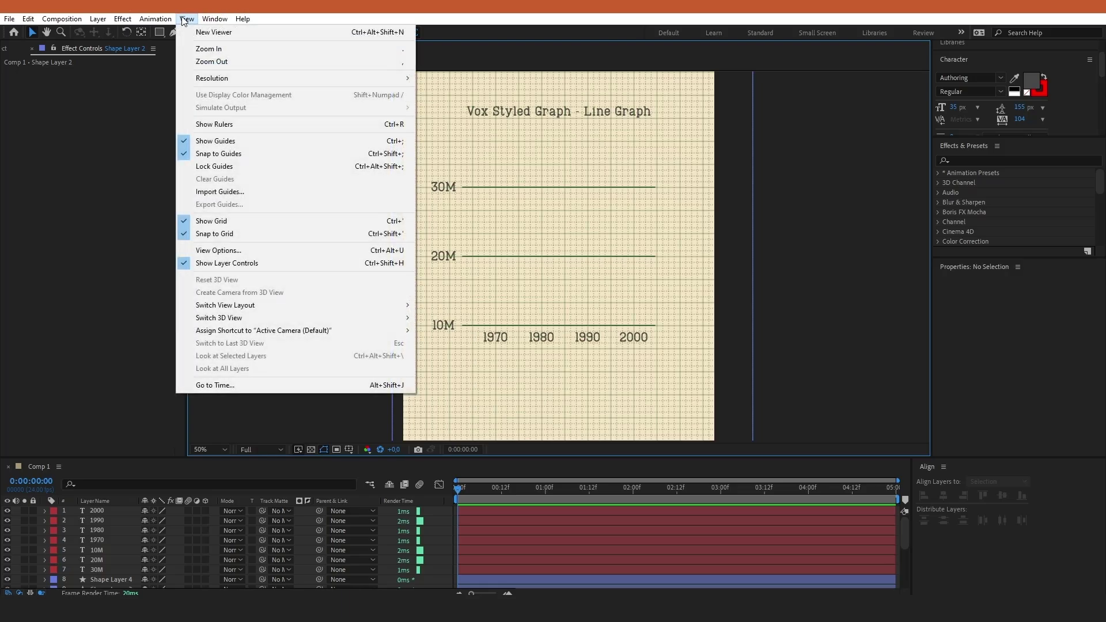
click(225, 222)
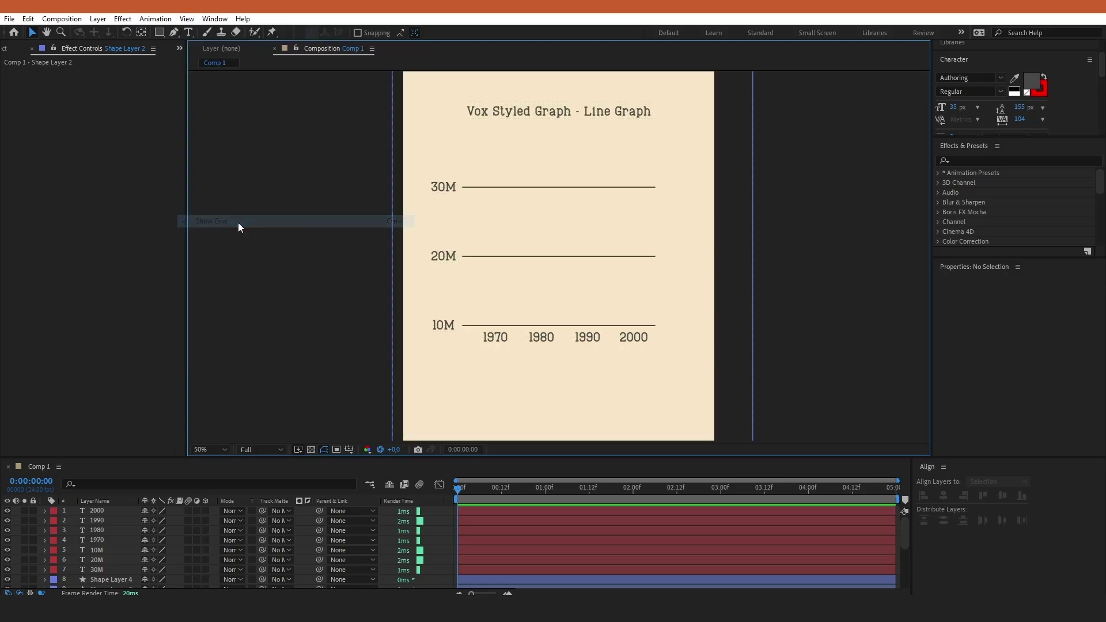
- Draw a rising six-point line with the Pen tool from the start of the 10M line to the end of the 30M line
click(173, 32)
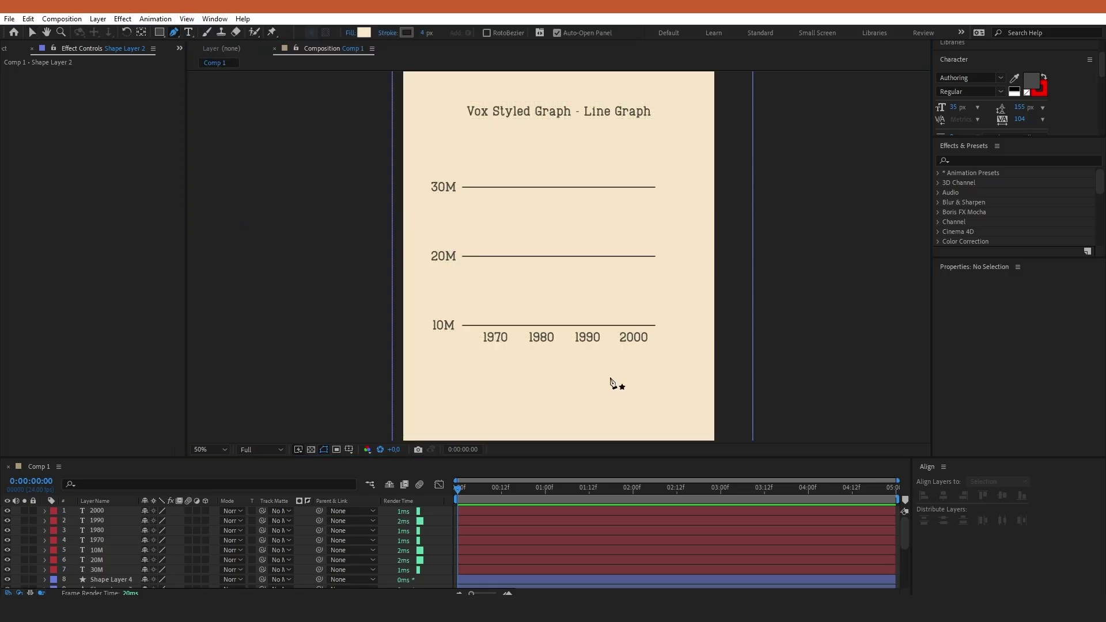
click(463, 323)
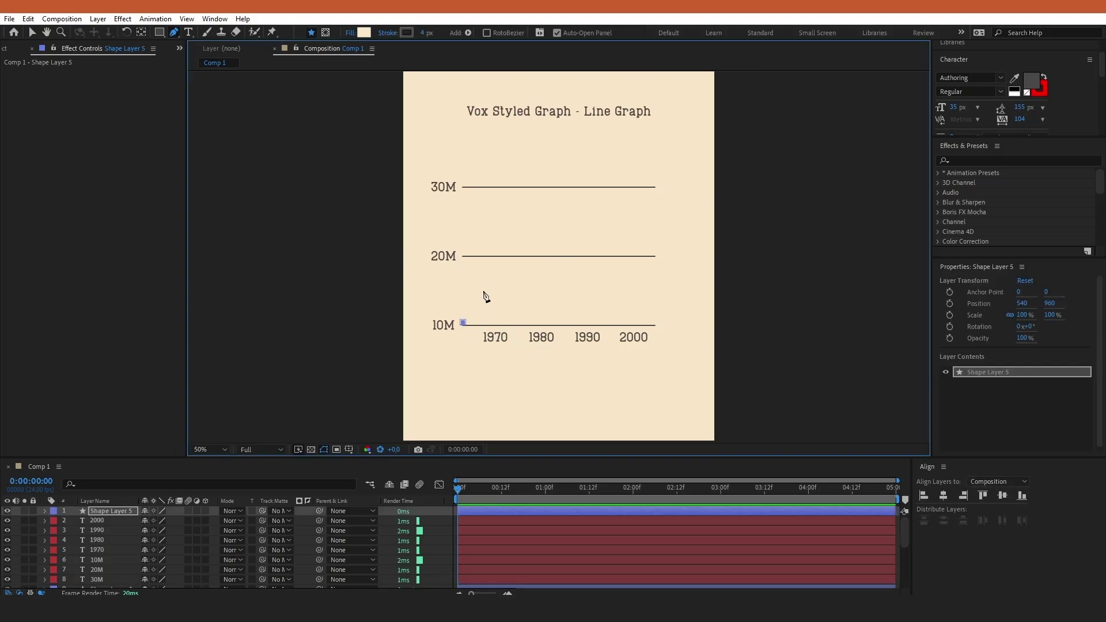
click(486, 303)
click(529, 286)
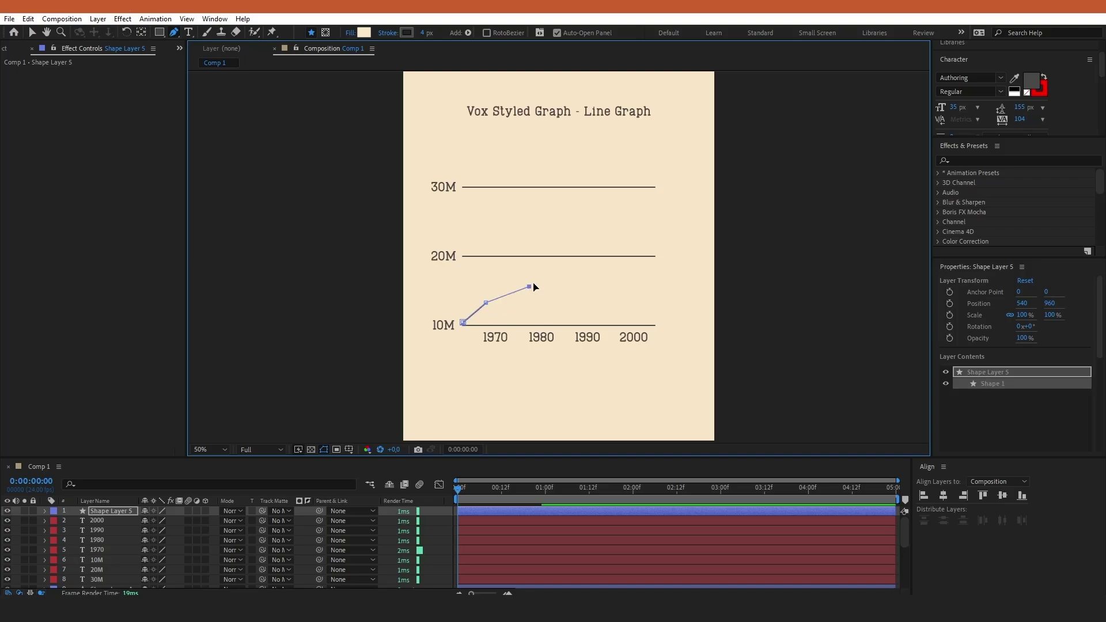
click(567, 248)
click(613, 229)
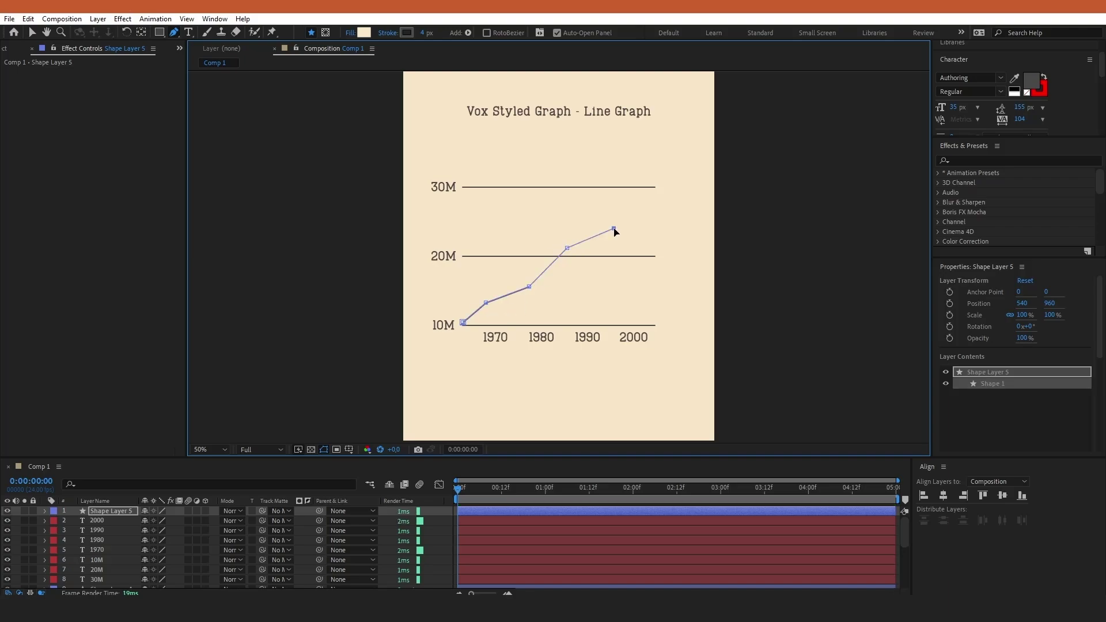
click(656, 186)
- Set the rising line's stroke colour to yellow FFEA00
click(411, 32)
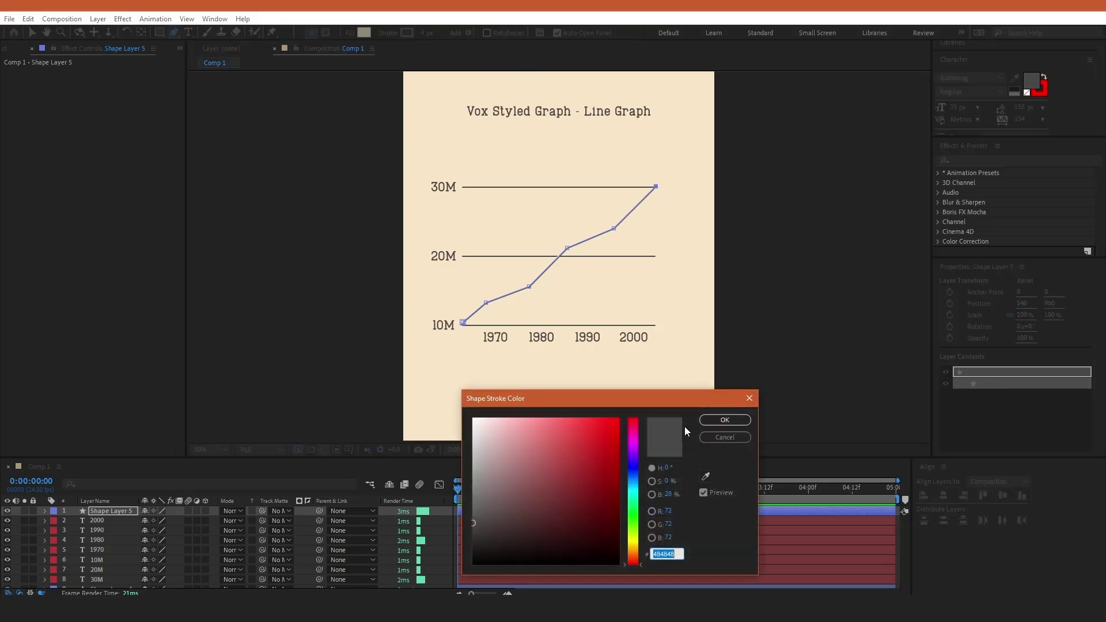
click(631, 543)
drag(621, 527, 618, 418)
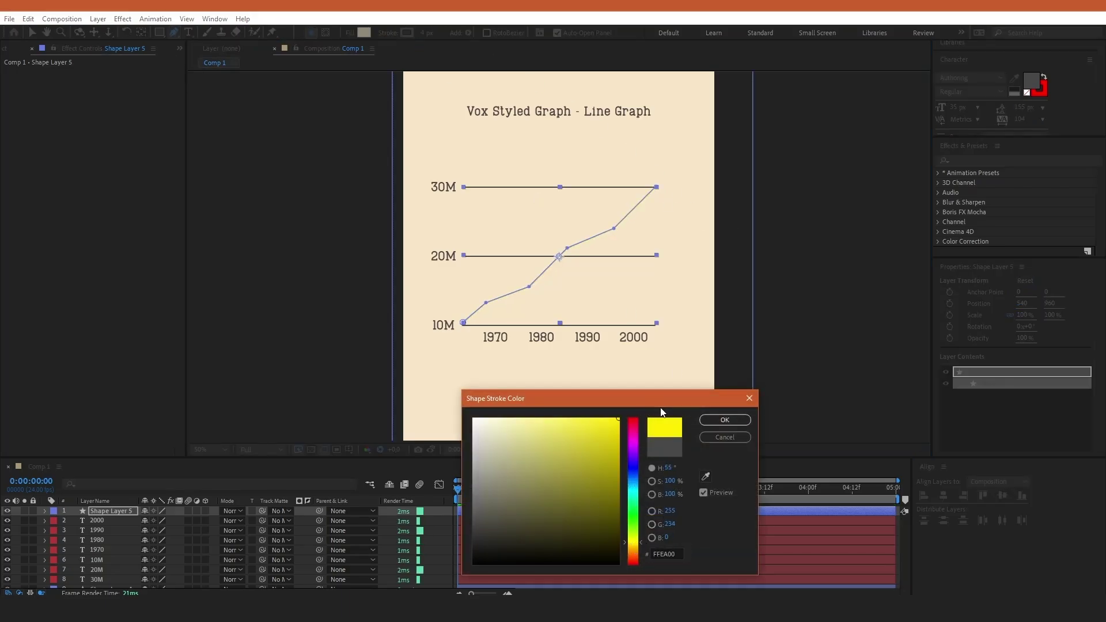
click(703, 420)
- Set the rising line's stroke width to 13 px and deselect it
drag(426, 33, 431, 33)
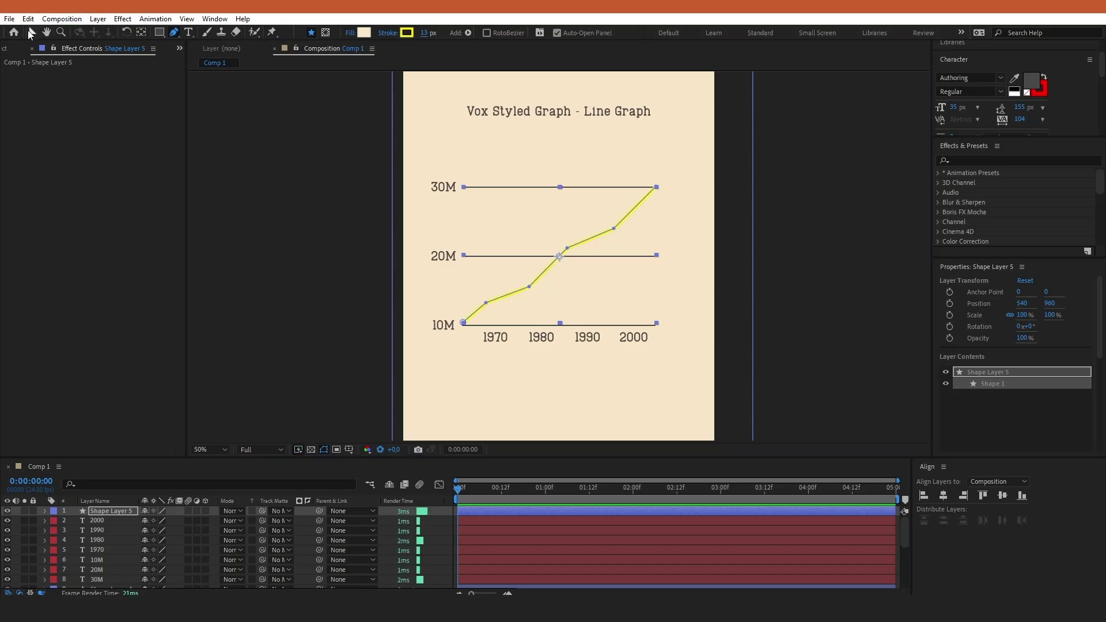
click(32, 32)
click(830, 220)
- Change the stroke colour of the rising line on Shape Layer 5 to red
click(116, 507)
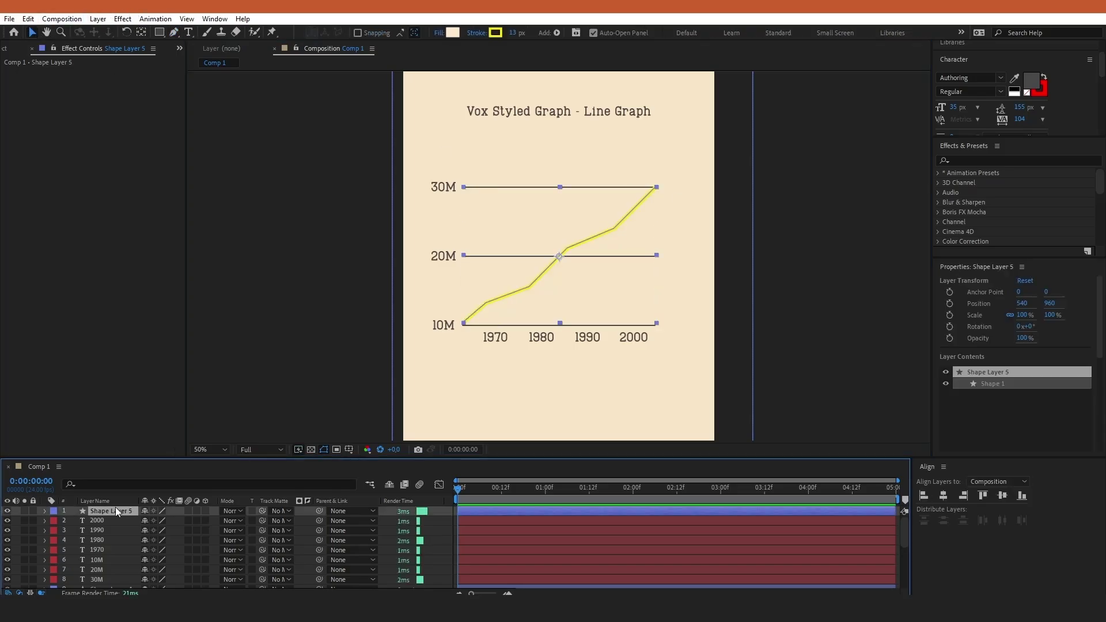
click(495, 33)
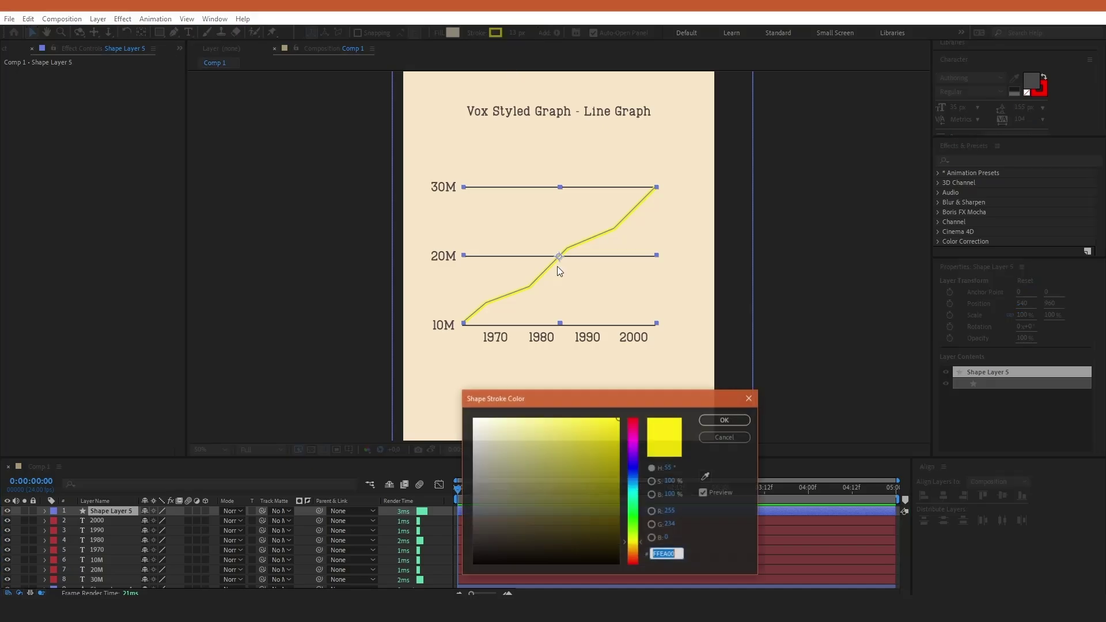
click(629, 437)
click(724, 419)
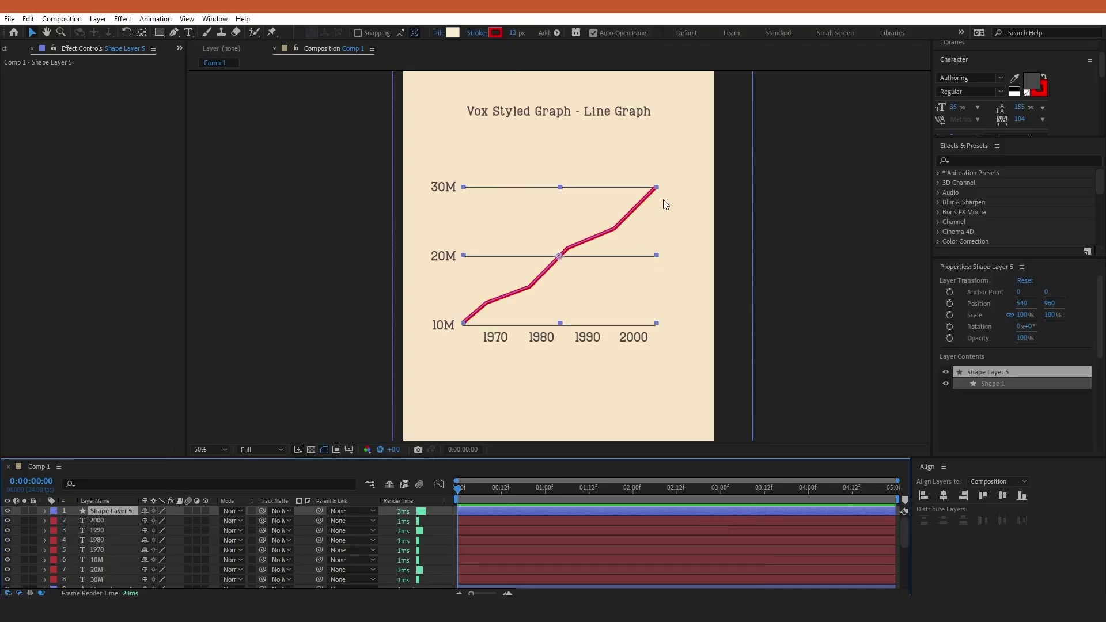
click(832, 285)
- Add Trim Paths to the red line's shape layer and expand its properties
click(99, 510)
click(45, 510)
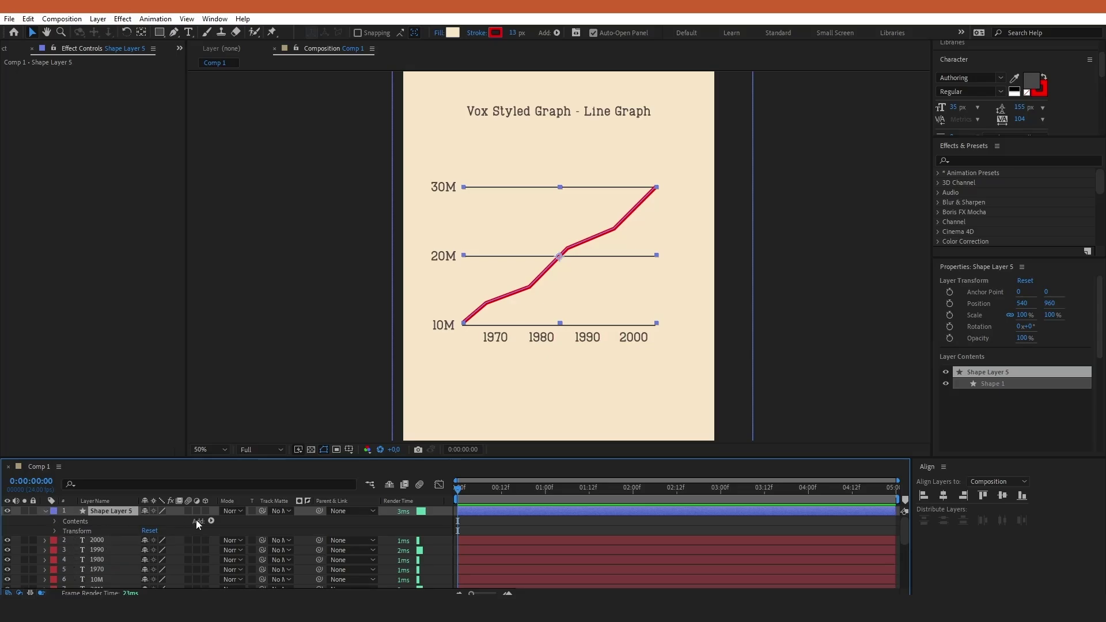
click(211, 521)
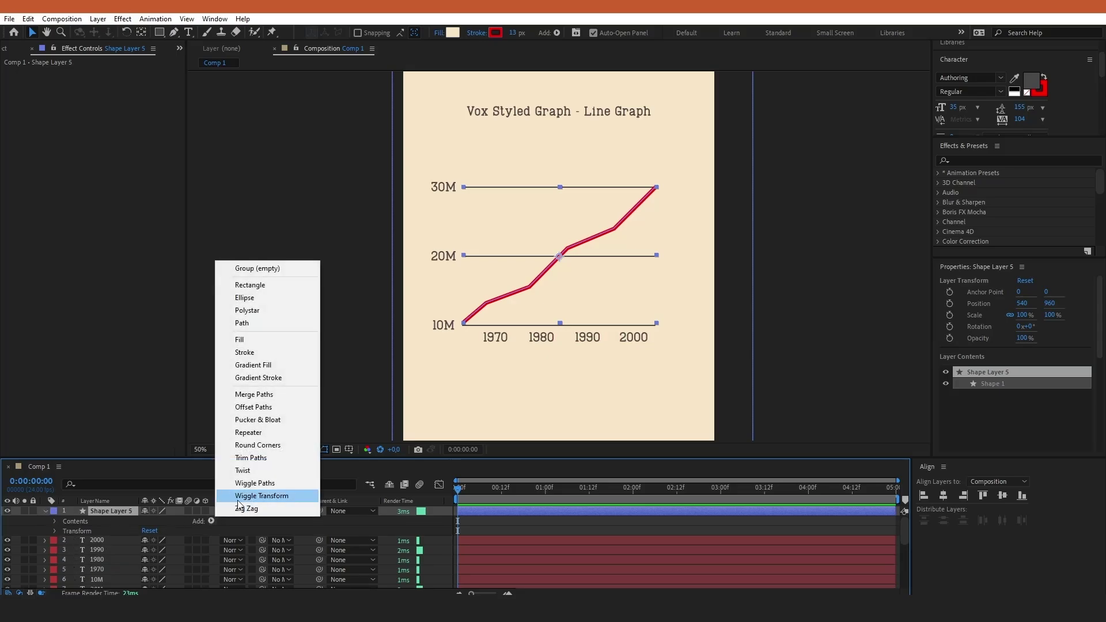
click(251, 458)
click(66, 541)
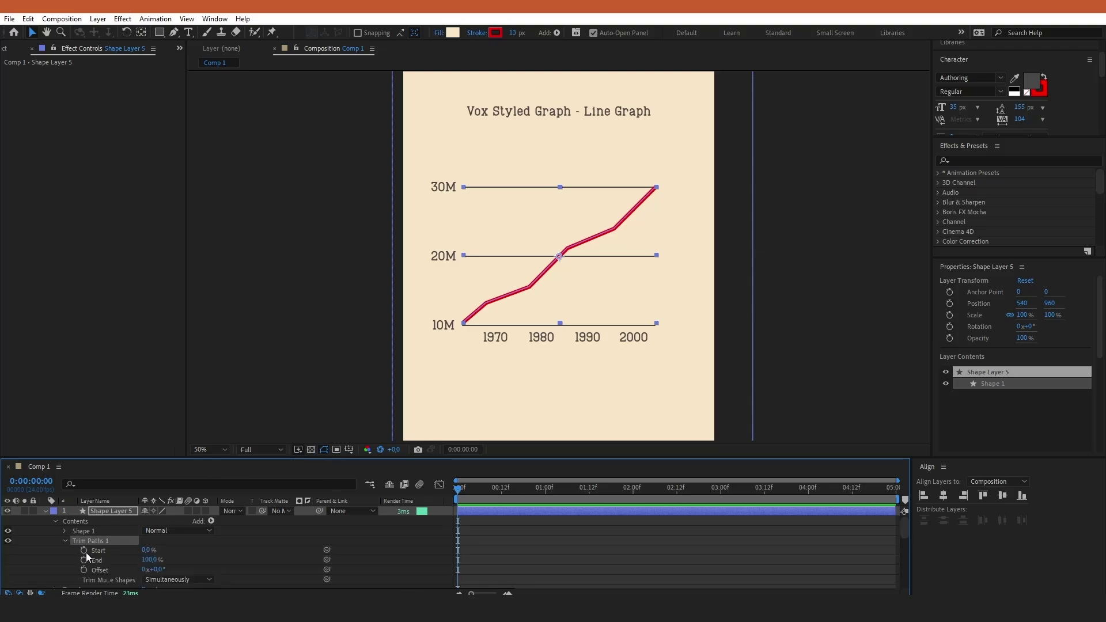
- Keyframe the Trim Paths End value at 0% on the first frame and 100% at 2 seconds
click(84, 559)
drag(146, 561, 3, 558)
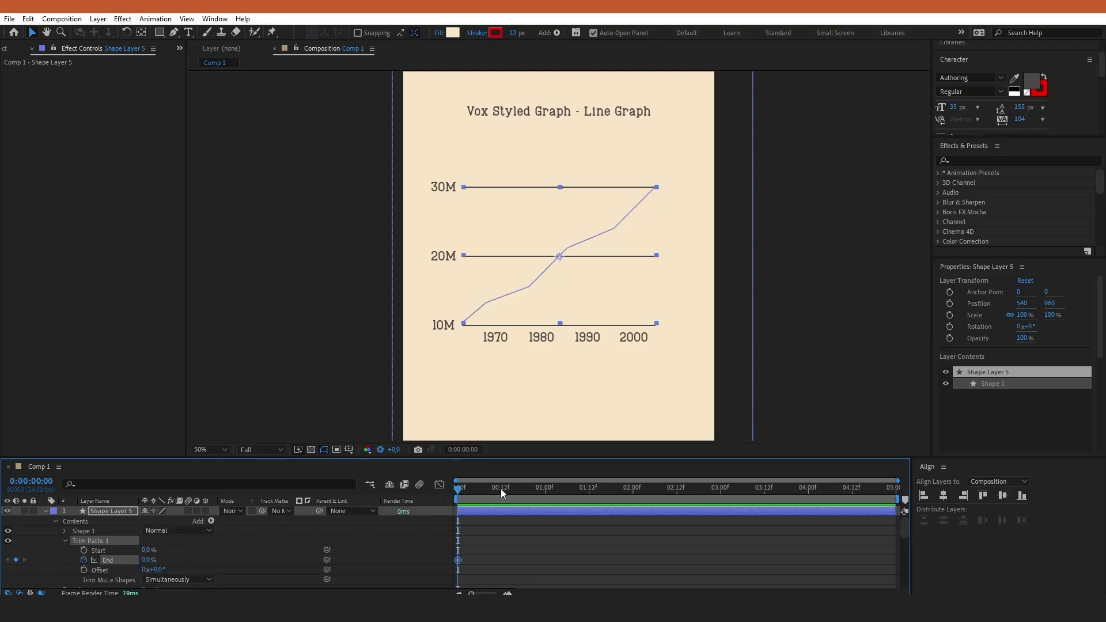
drag(501, 491, 635, 490)
click(16, 560)
click(585, 526)
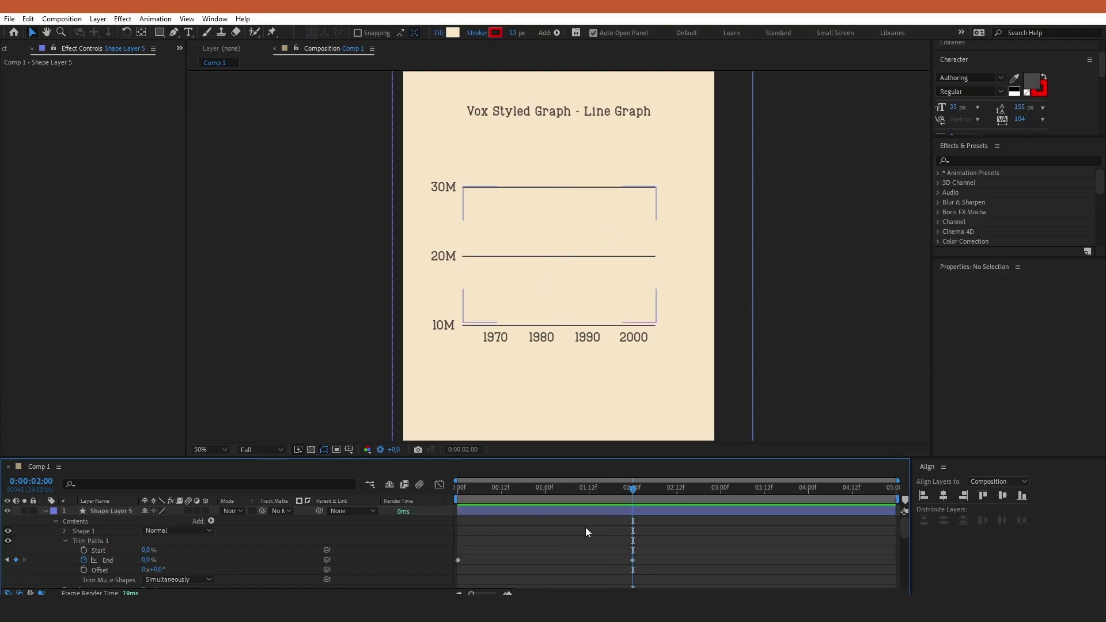
click(148, 560)
text(100)
key(Return)
click(755, 537)
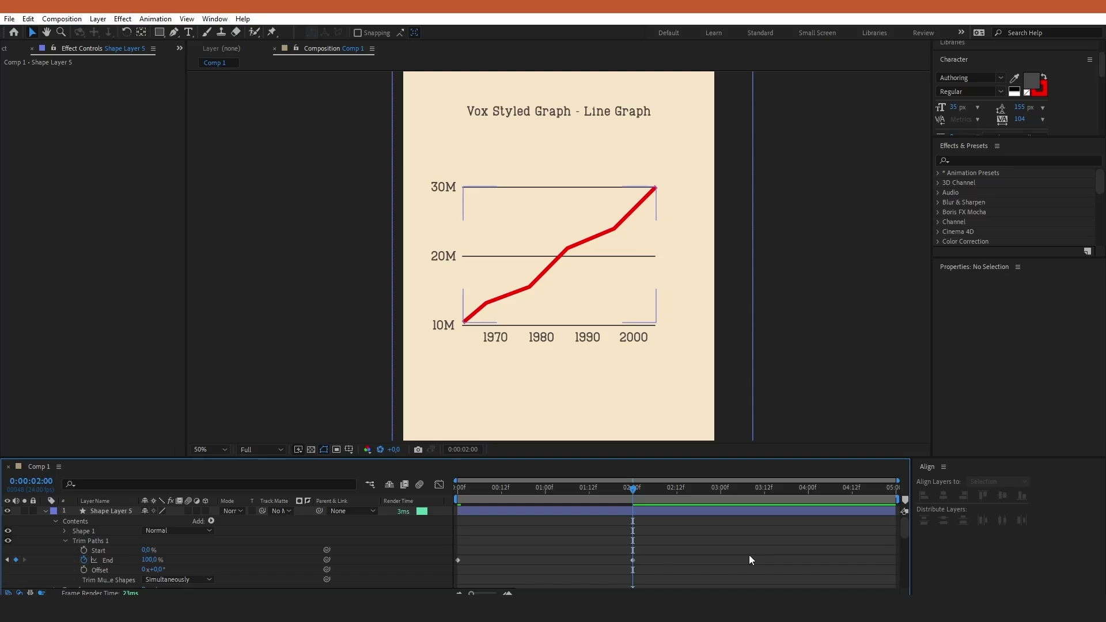
- Apply Easy Ease to both End keyframes of the red line's Trim Paths and keep them selected
click(720, 488)
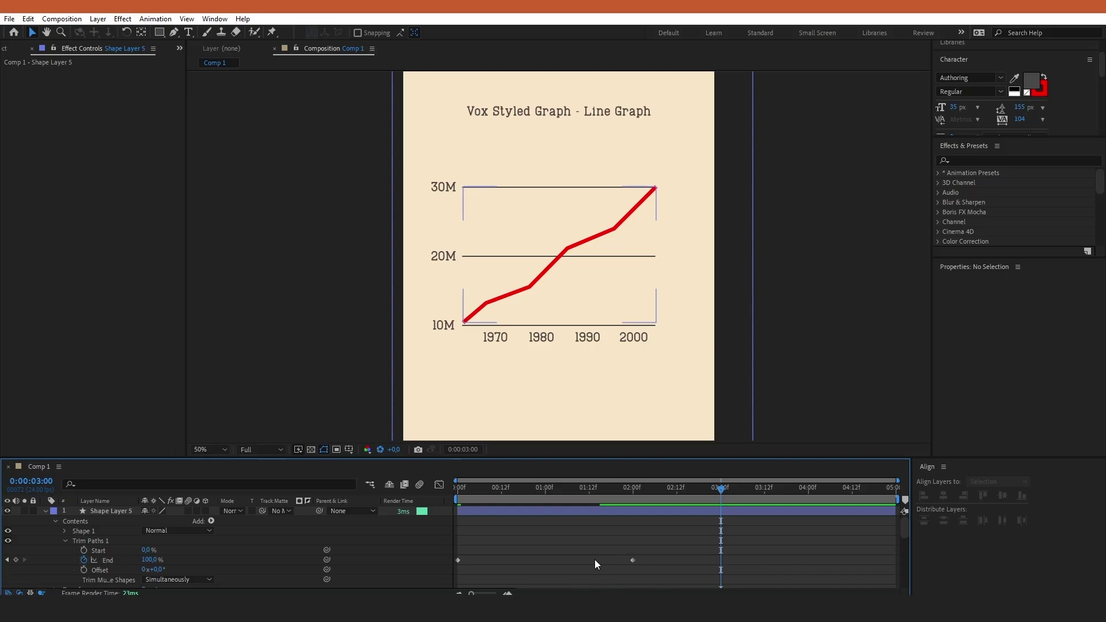
drag(721, 487, 629, 483)
drag(714, 543, 431, 579)
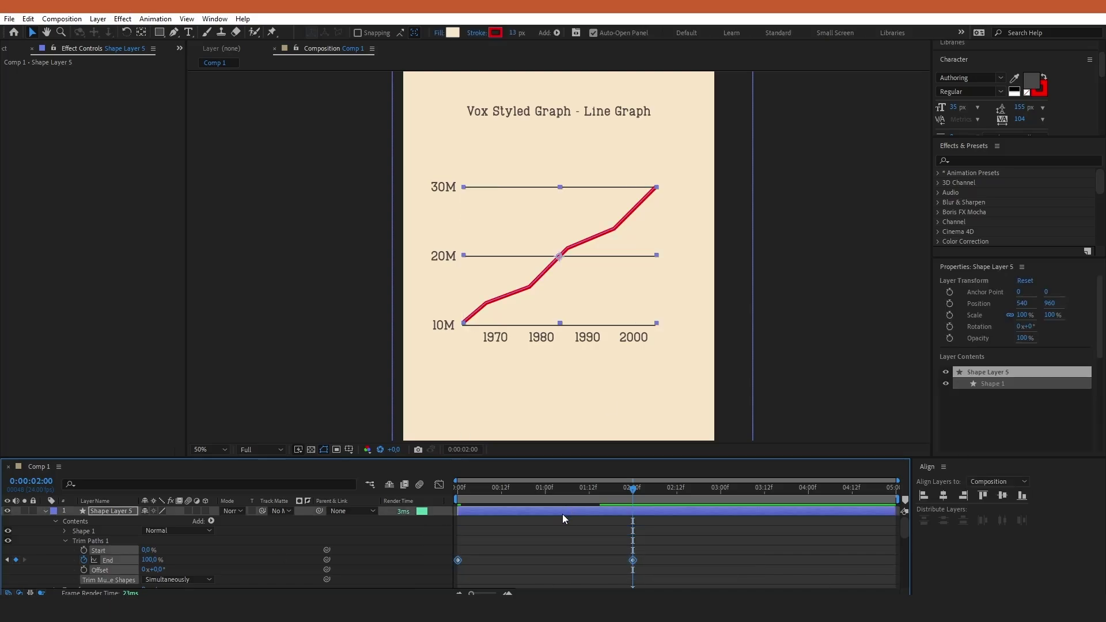
key(F9)
click(661, 552)
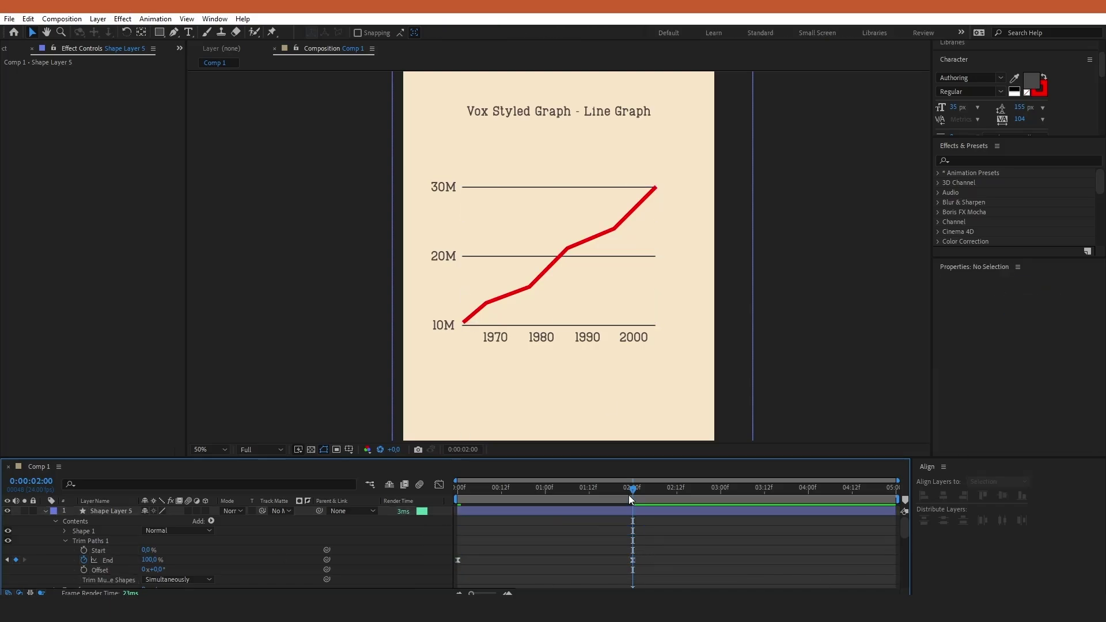
key(ctrl+z)
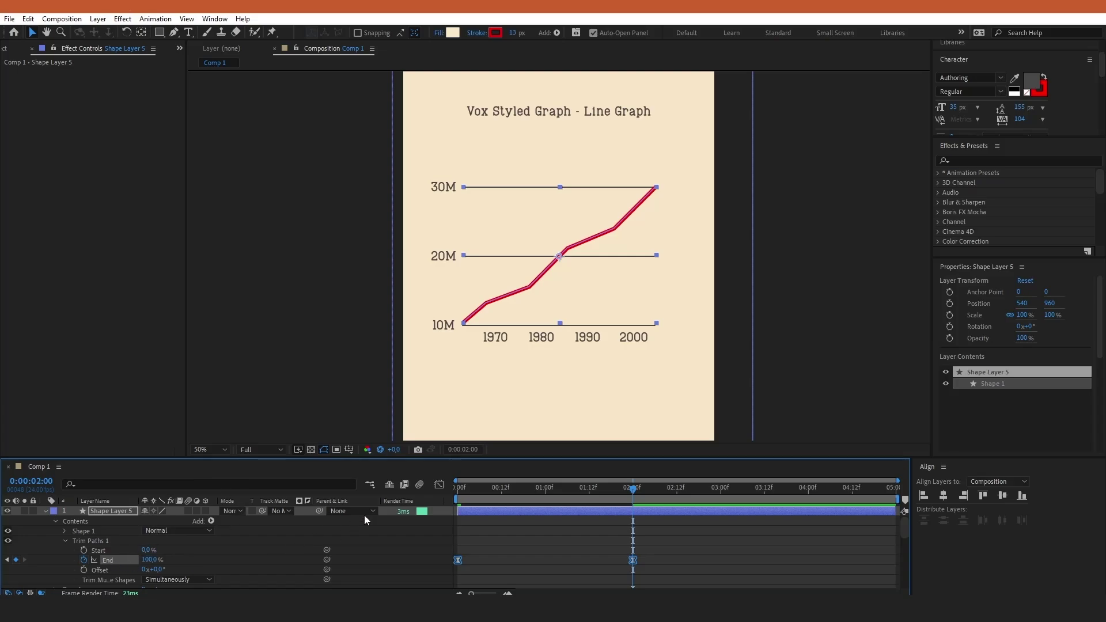
- Reshape the End property's speed curve by lengthening the first keyframe's outgoing ease, so the red line starts slowly and peaks late
click(440, 484)
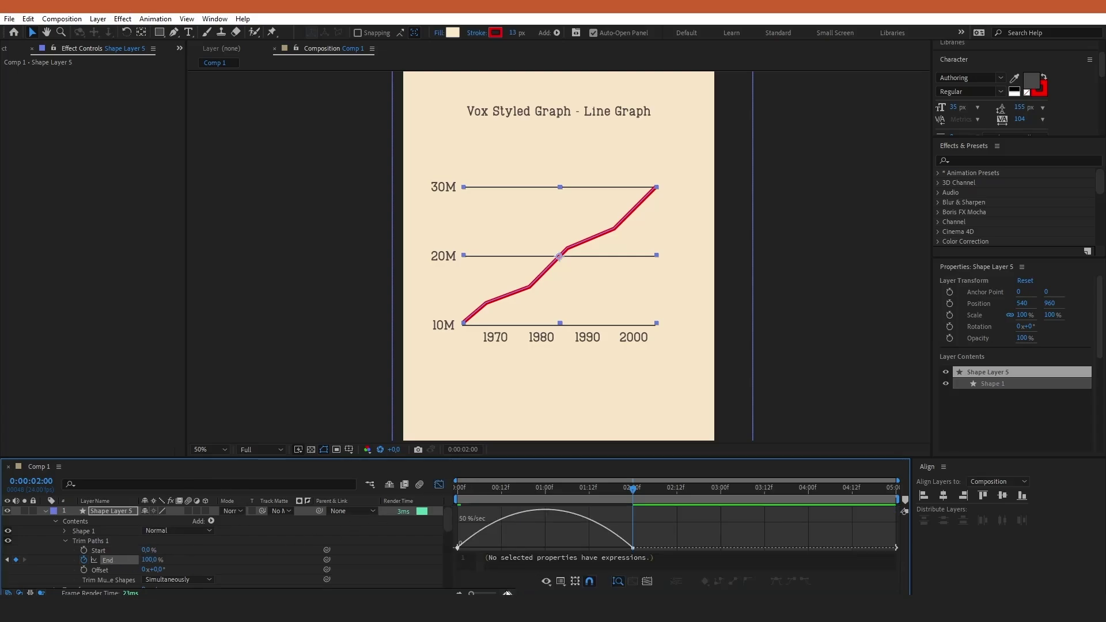
drag(477, 594, 480, 593)
click(489, 527)
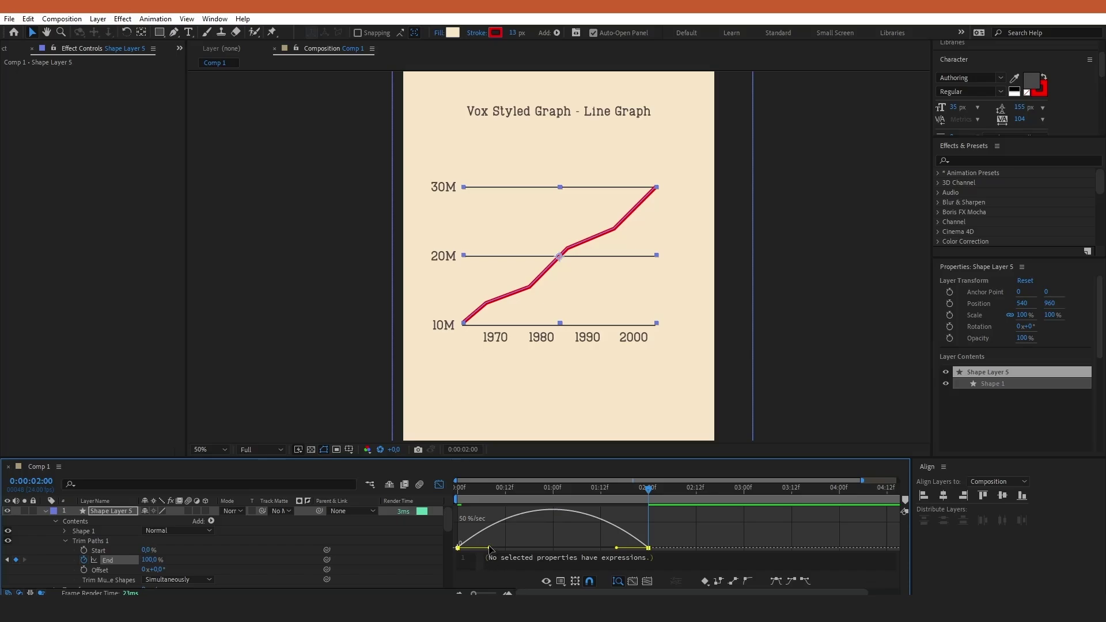
drag(501, 496, 489, 495)
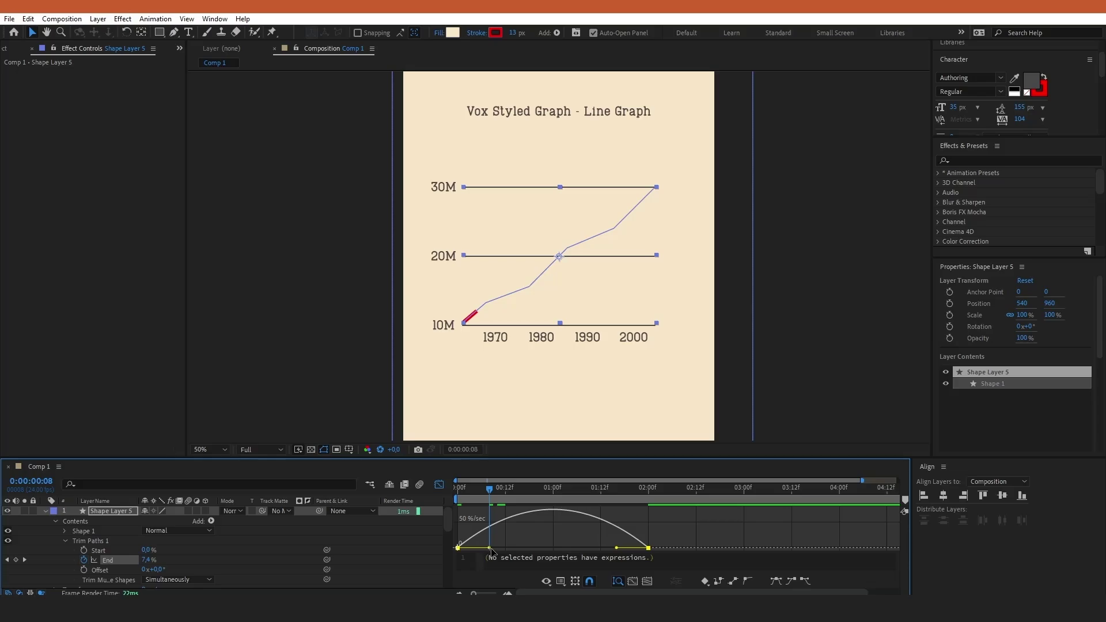
drag(488, 548, 540, 547)
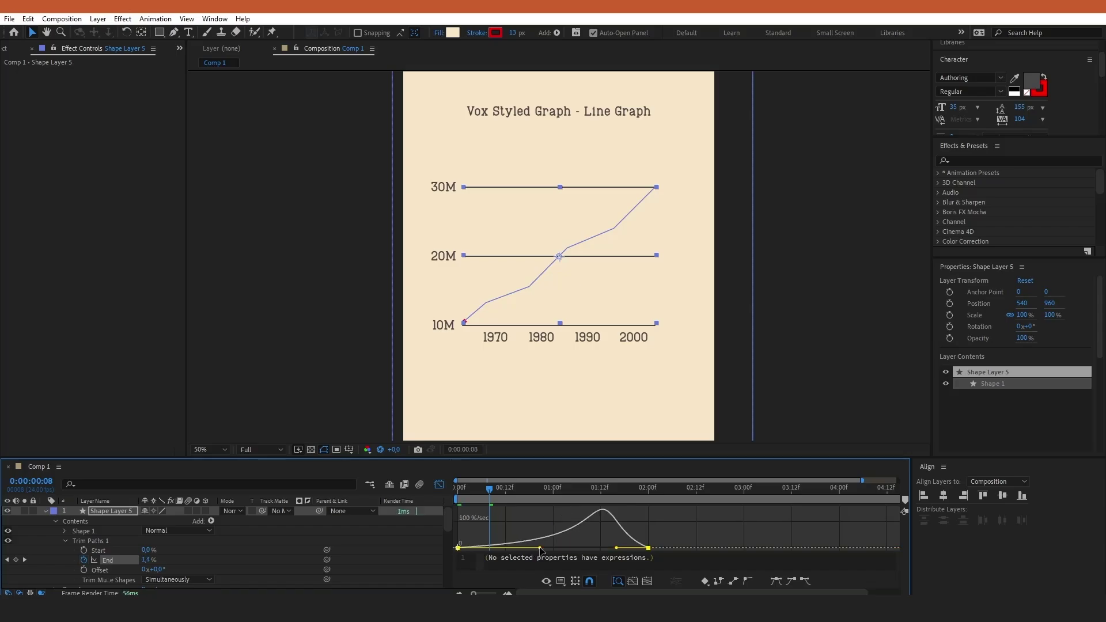
click(737, 520)
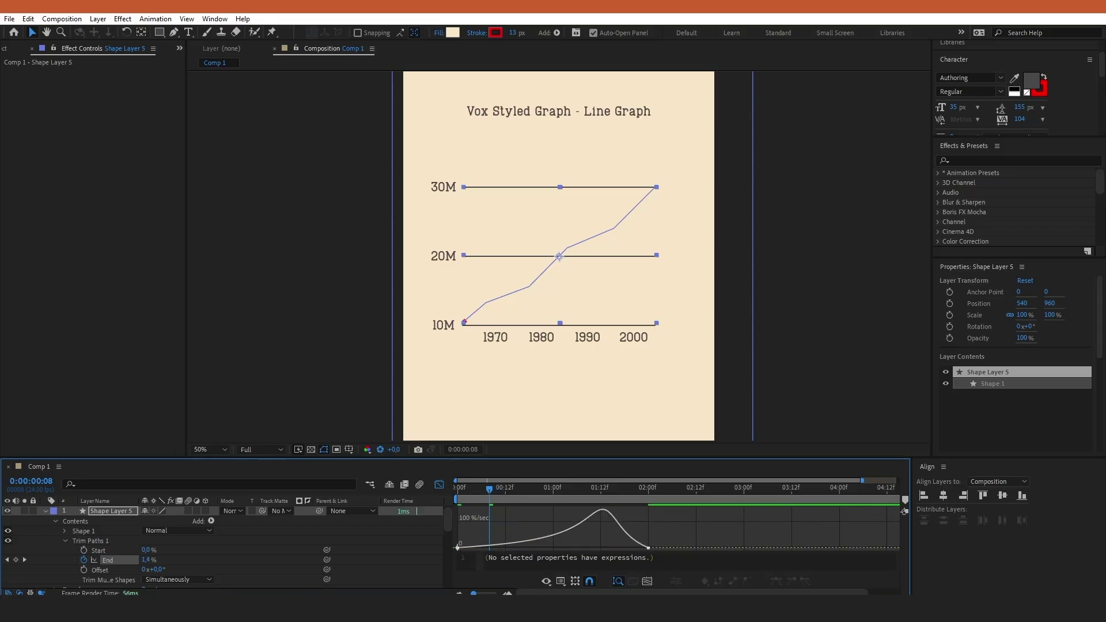
- Shorten the work area to end at 2 seconds and preview the red line's animation
drag(473, 593, 470, 593)
drag(898, 500, 634, 505)
key(space)
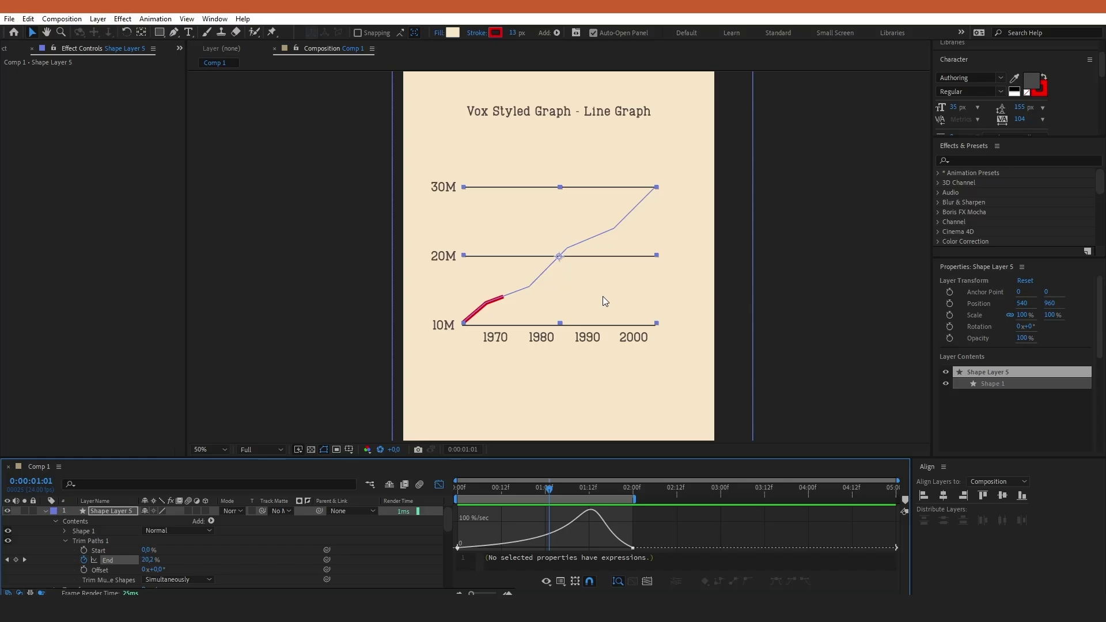
- Set the fill opacity of the red line's shape to 0%
click(440, 32)
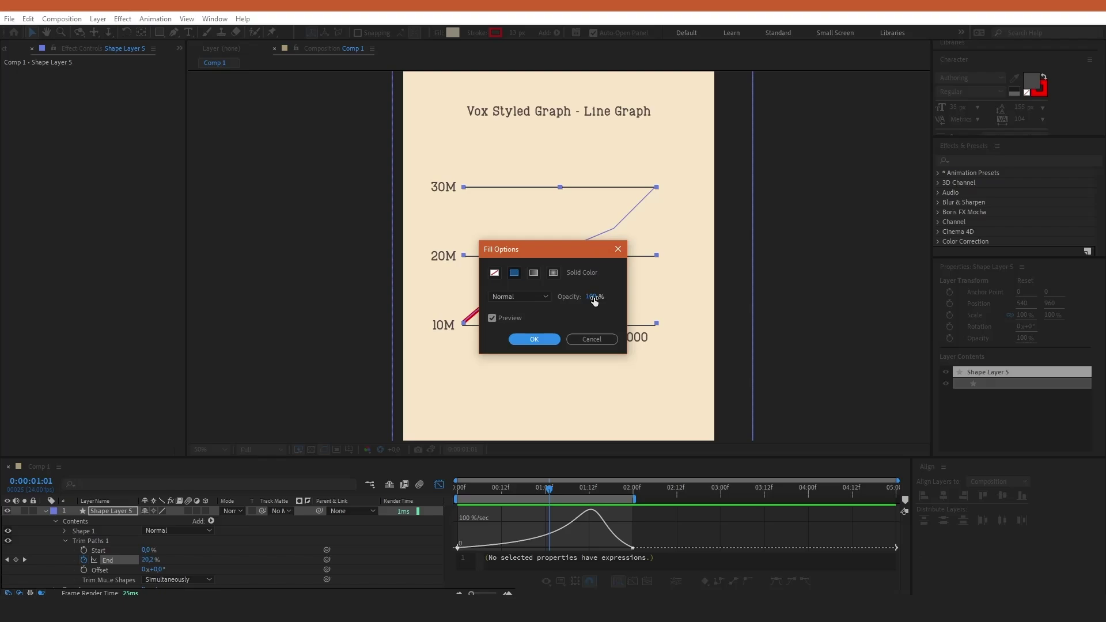
drag(595, 300, 490, 296)
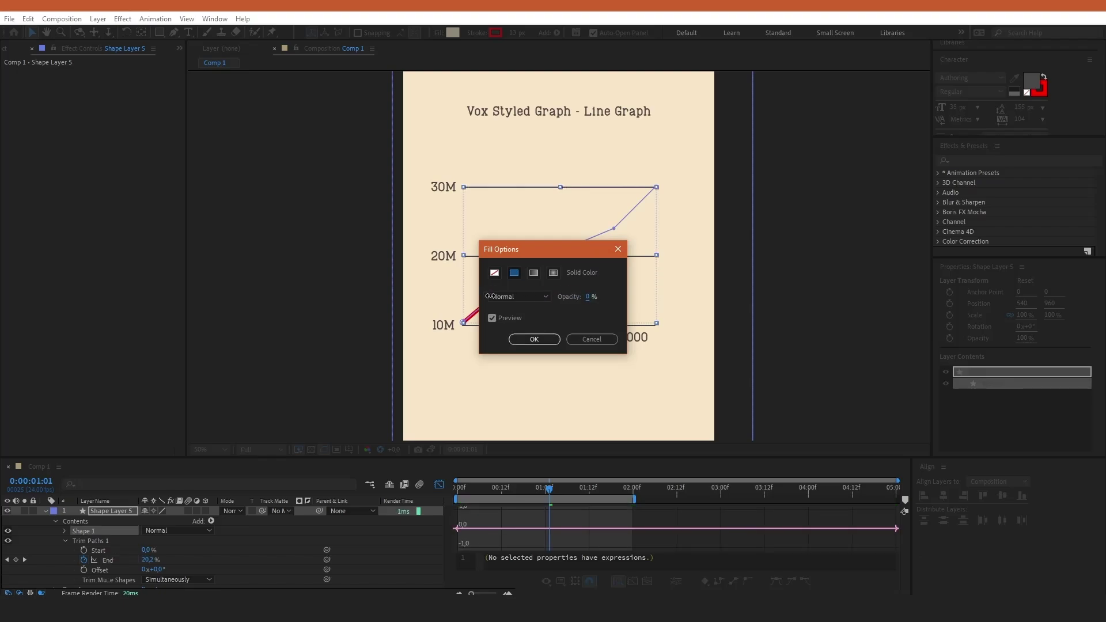
click(533, 338)
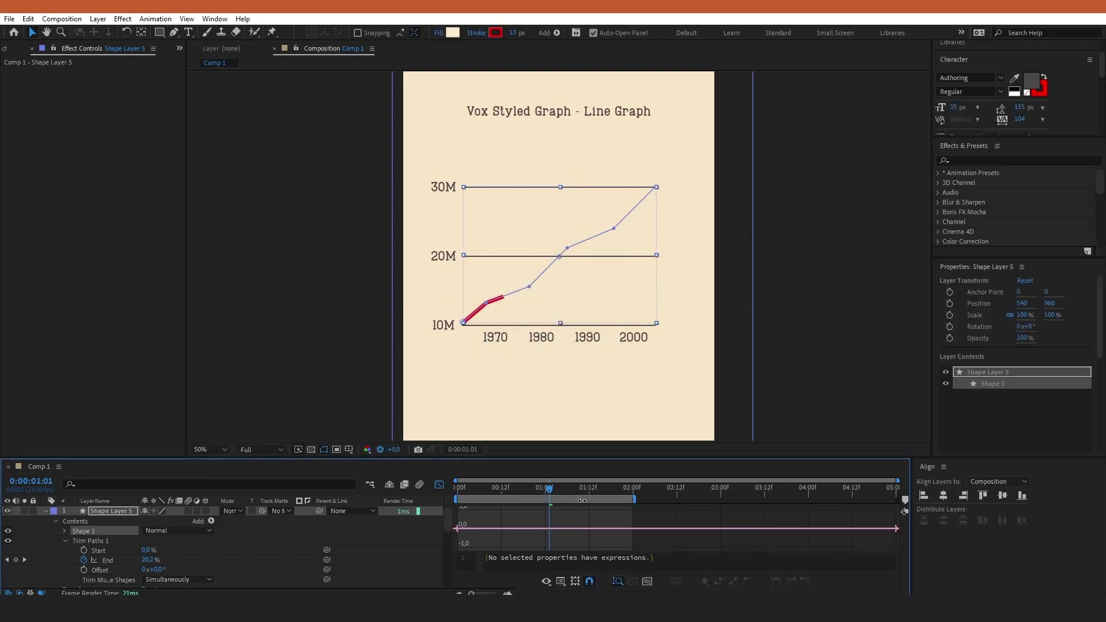
- Return to the keyframe view, find the Posterize Time effect and apply it to Shape Layer 5
click(438, 487)
click(193, 523)
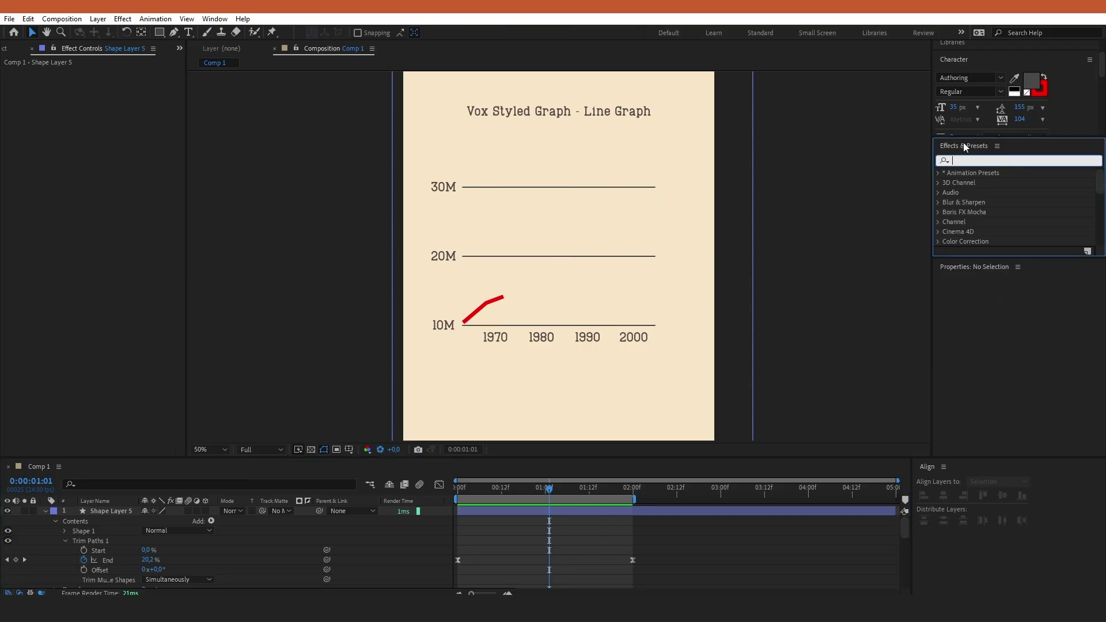
click(1062, 151)
text(post)
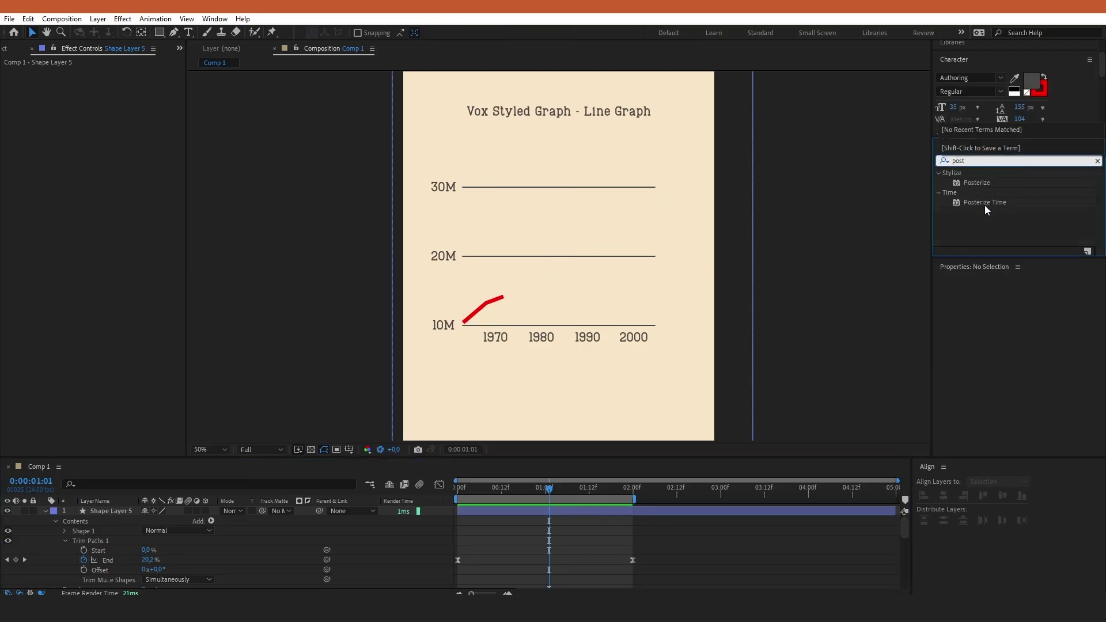
drag(986, 210, 120, 513)
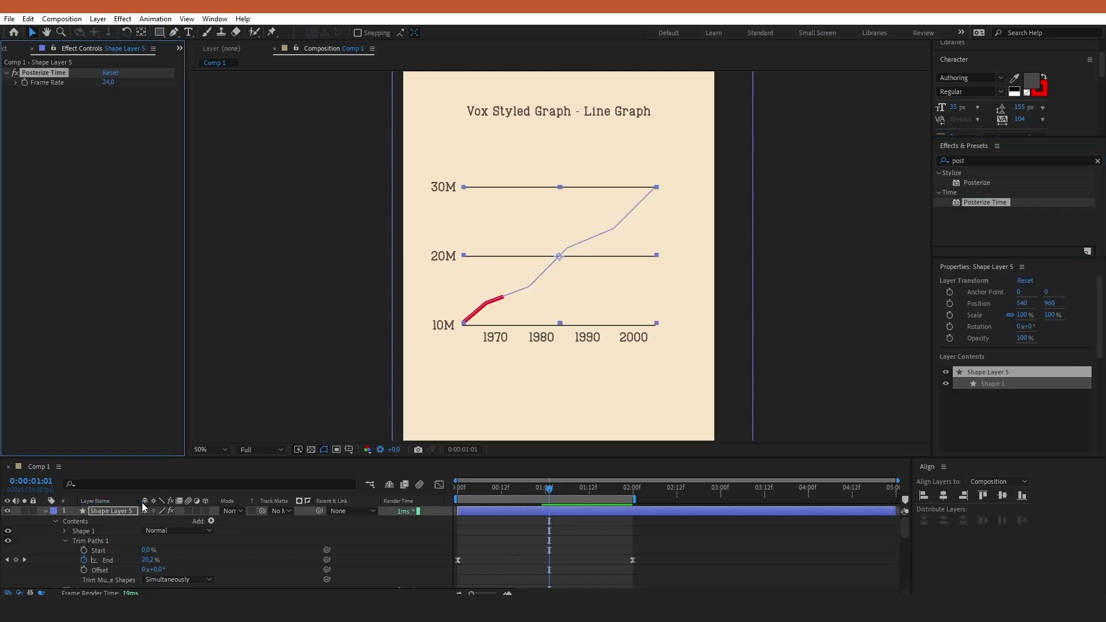
- Set the Posterize Time frame rate to 8 and preview the animation from the first frame
click(108, 82)
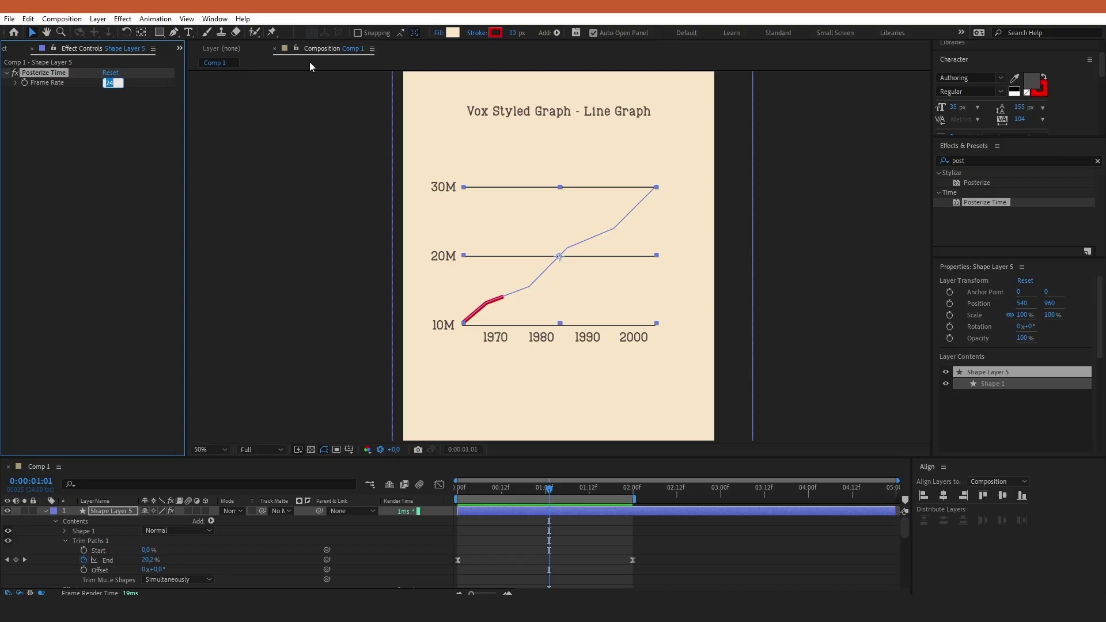
click(516, 378)
drag(548, 488, 419, 485)
key(space)
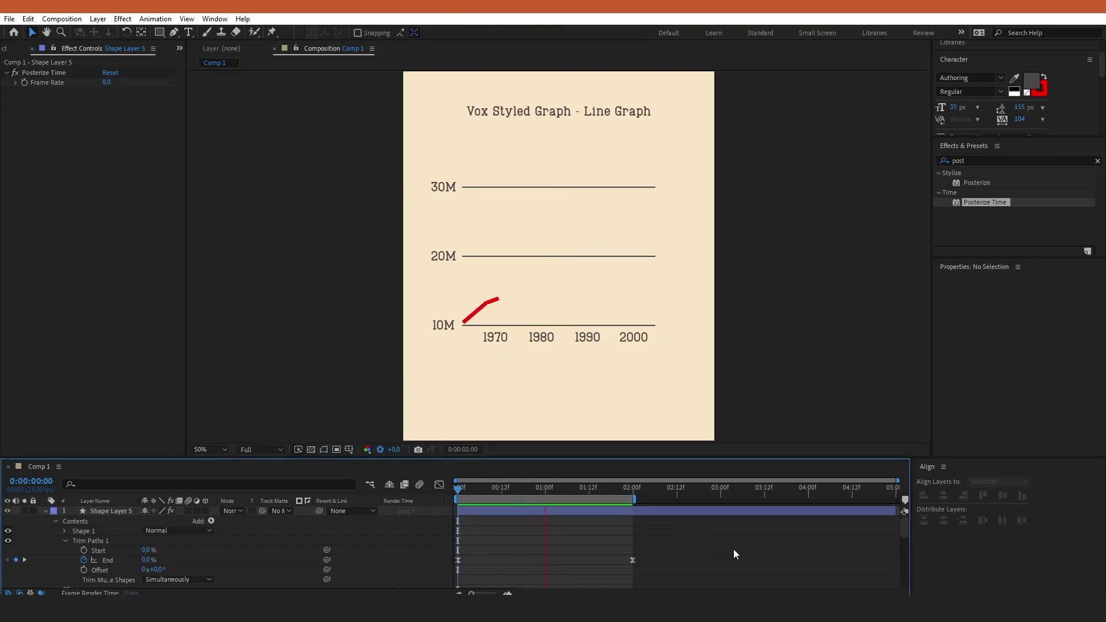
- Set the Posterize Time frame rate to 12 and preview the line drawing on from the start
click(107, 67)
click(107, 82)
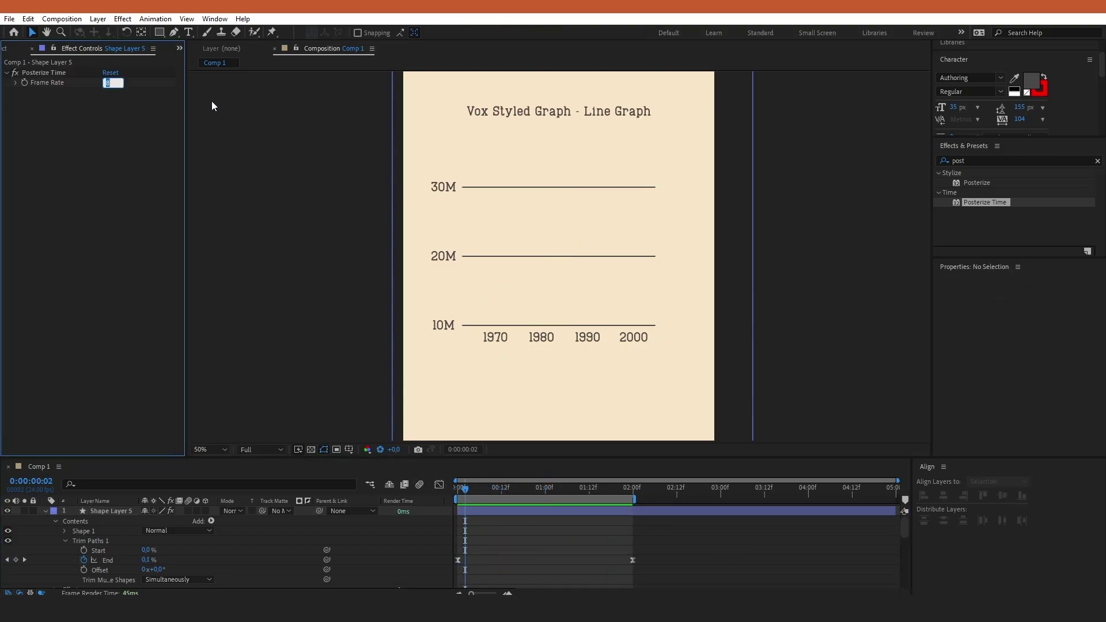
text(12)
click(453, 496)
click(455, 488)
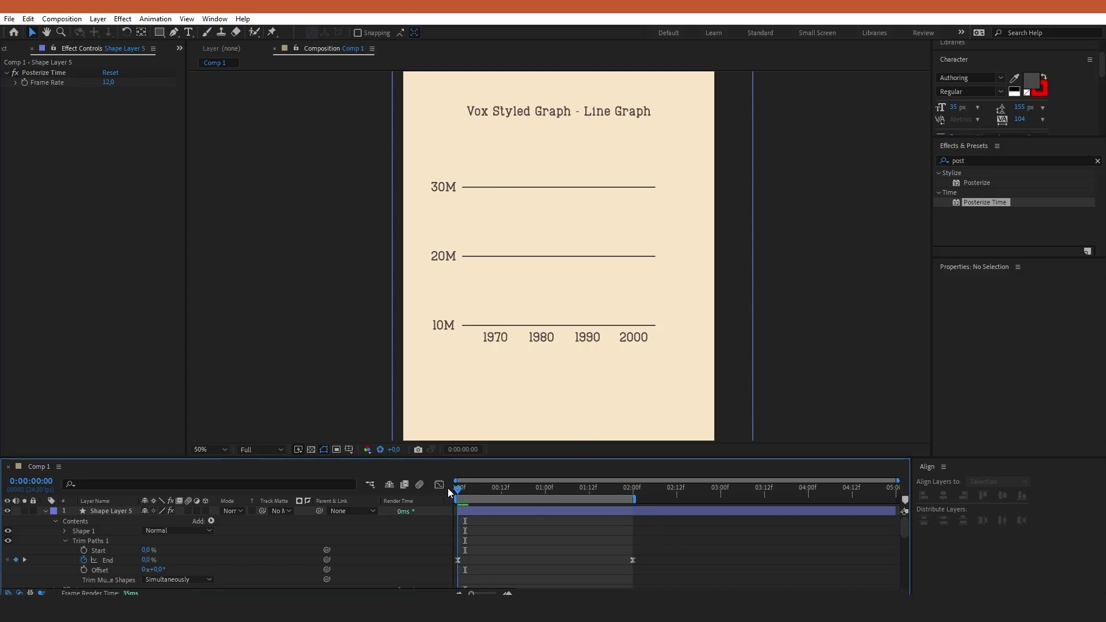
key(space)
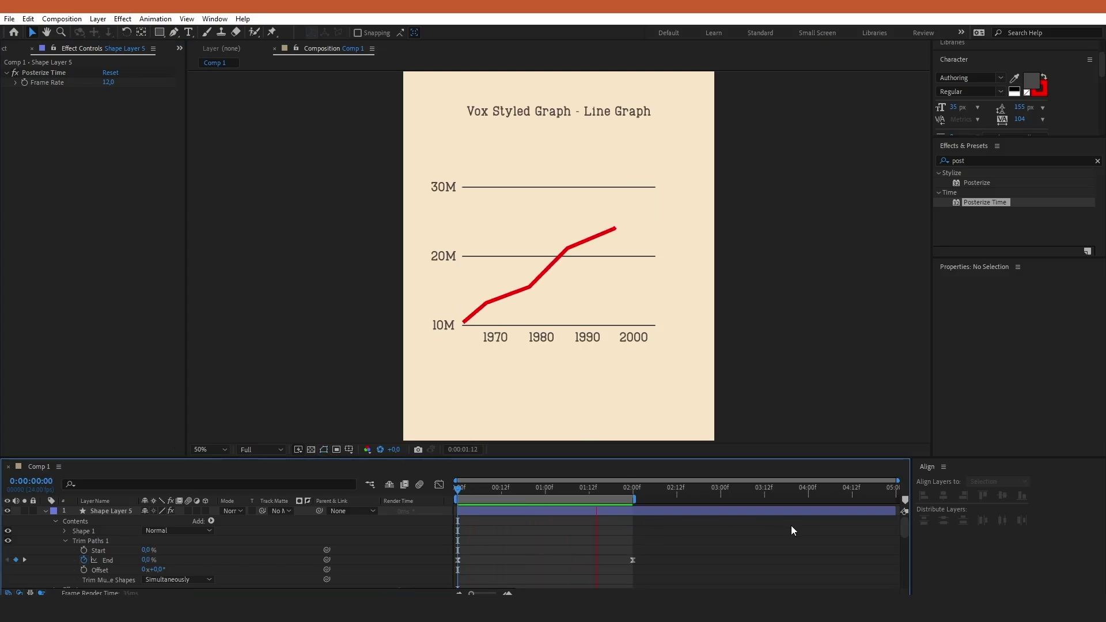
- Set the red line's Posterize Time frame rate to 16
click(108, 82)
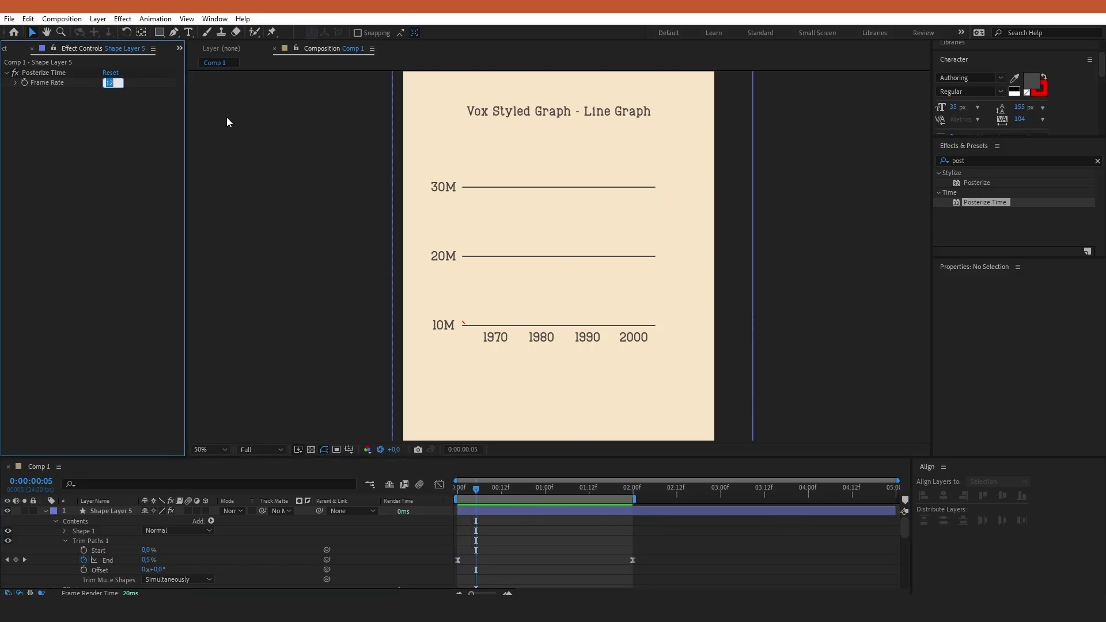
text(16)
key(Return)
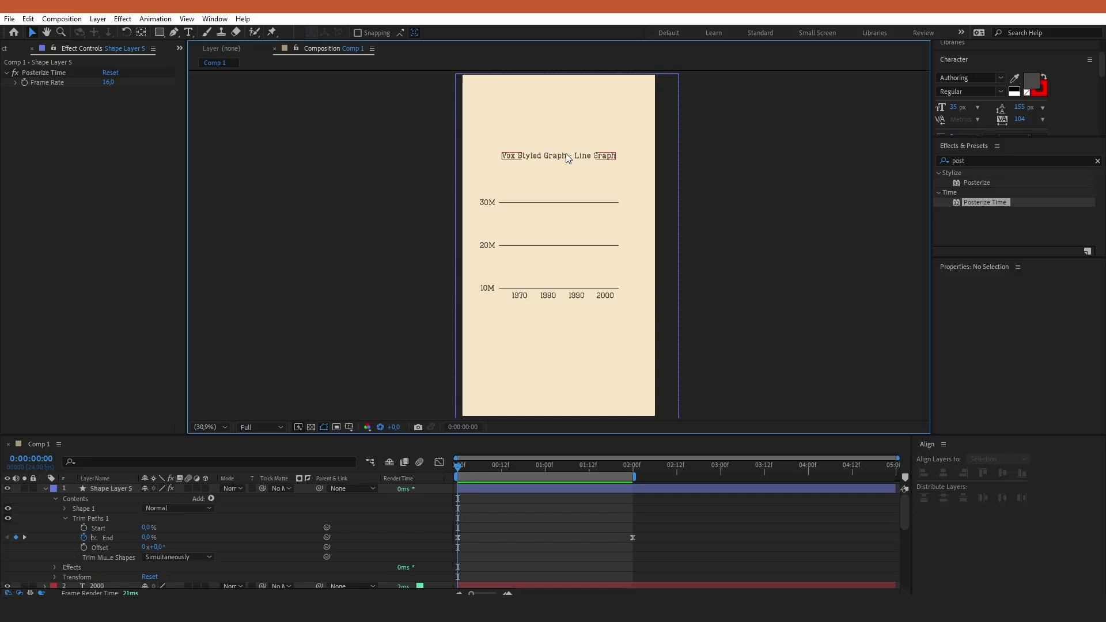
- Add a new mask to the title text layer "Vox Styled Graph - Line Graph"
click(208, 427)
click(228, 325)
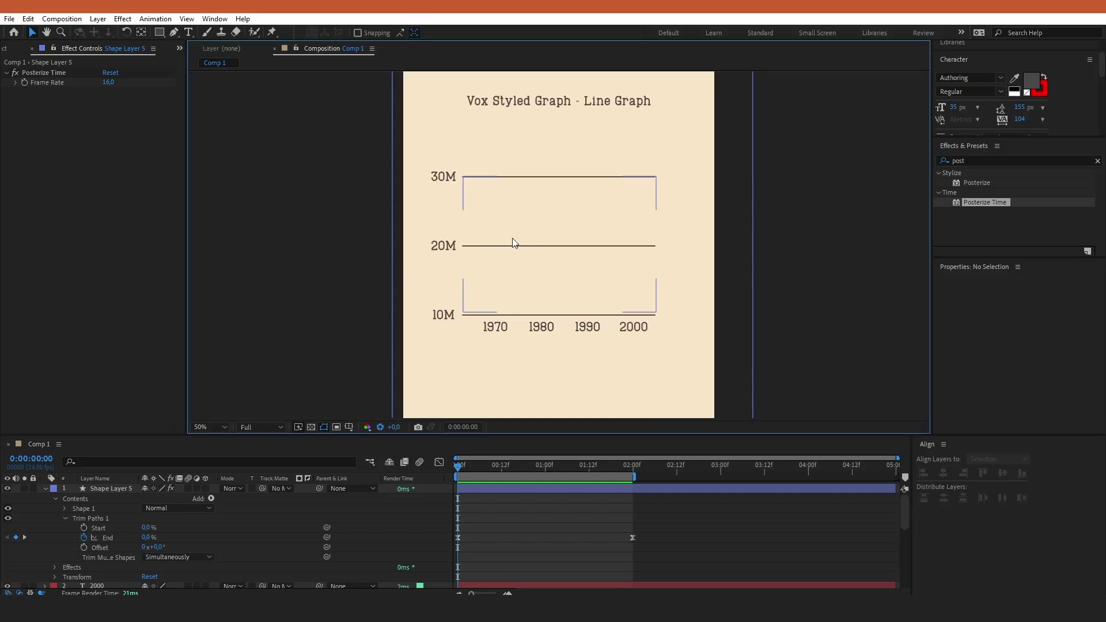
key(h)
drag(554, 137, 555, 225)
key(v)
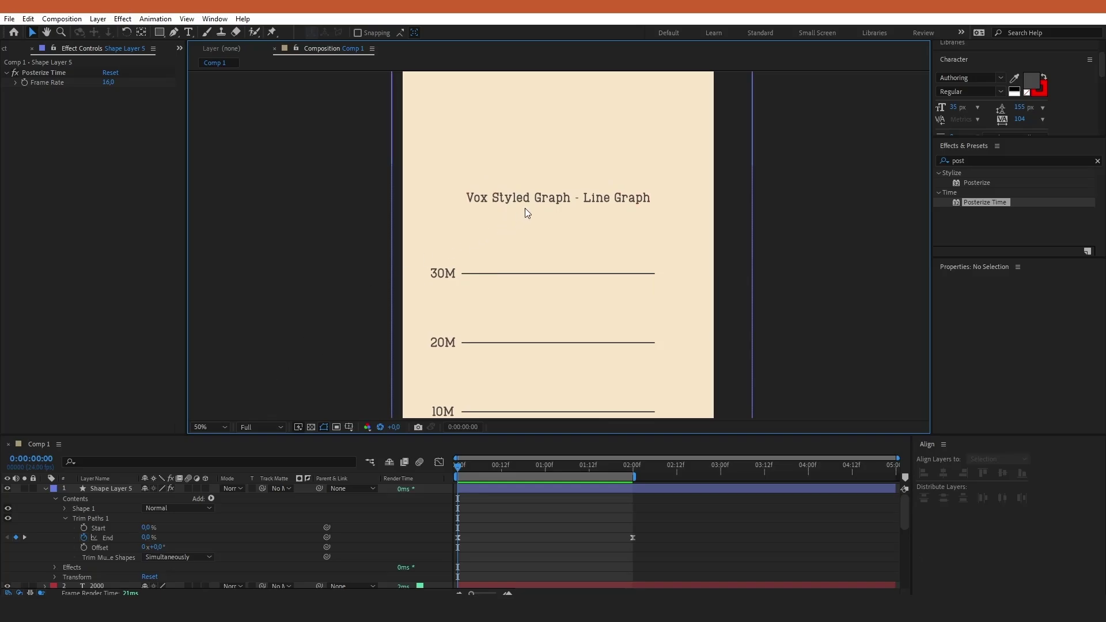
click(517, 196)
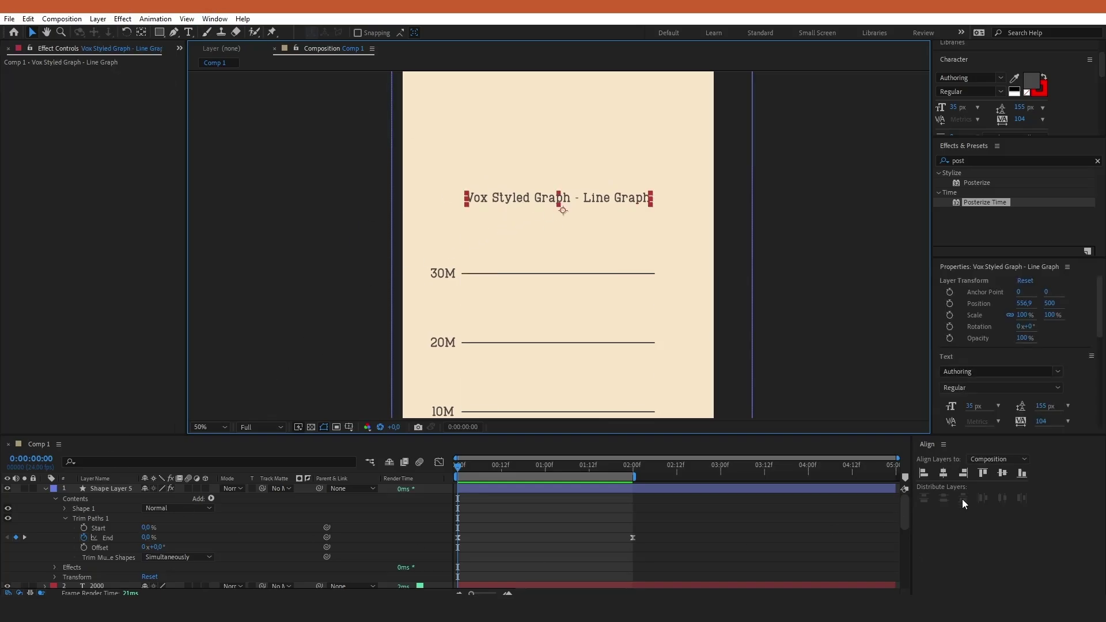
click(908, 510)
drag(908, 510, 899, 543)
scroll(903, 568, down, 2)
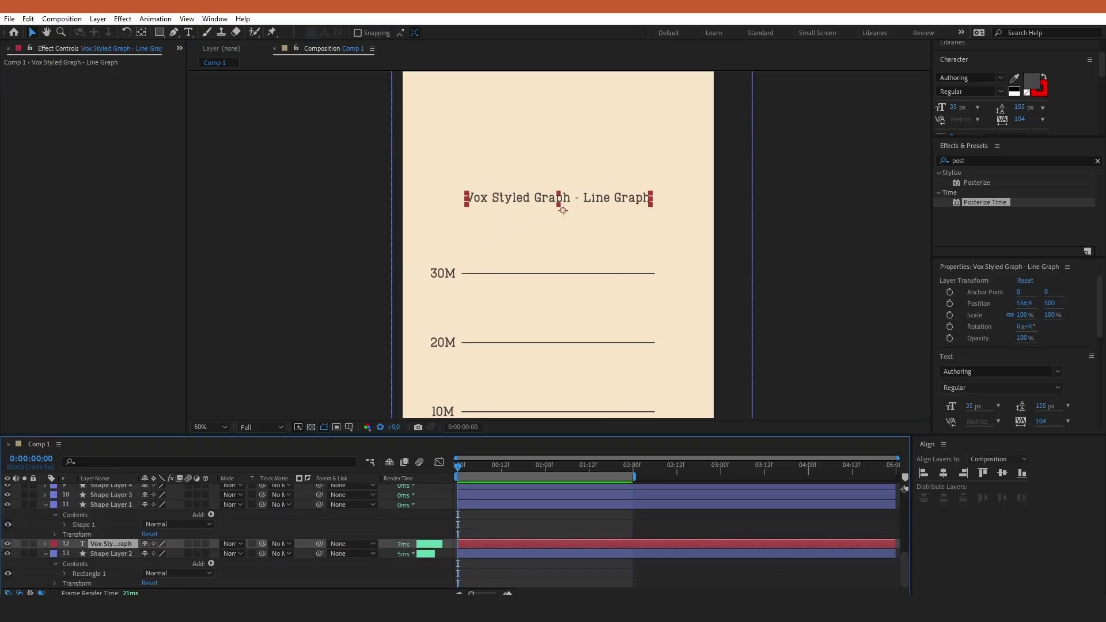
right_click(116, 543)
mouse_move(236, 202)
click(276, 201)
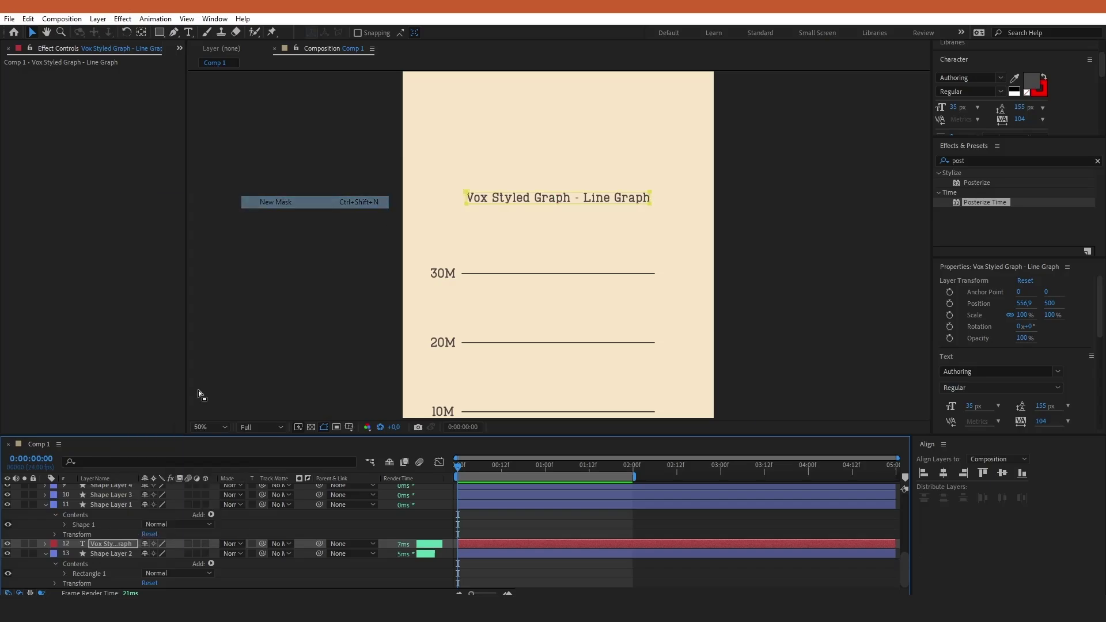
- Expand the title's Mask 1 and keyframe its Mask Path at the first frame and at 1 second
click(45, 544)
click(54, 565)
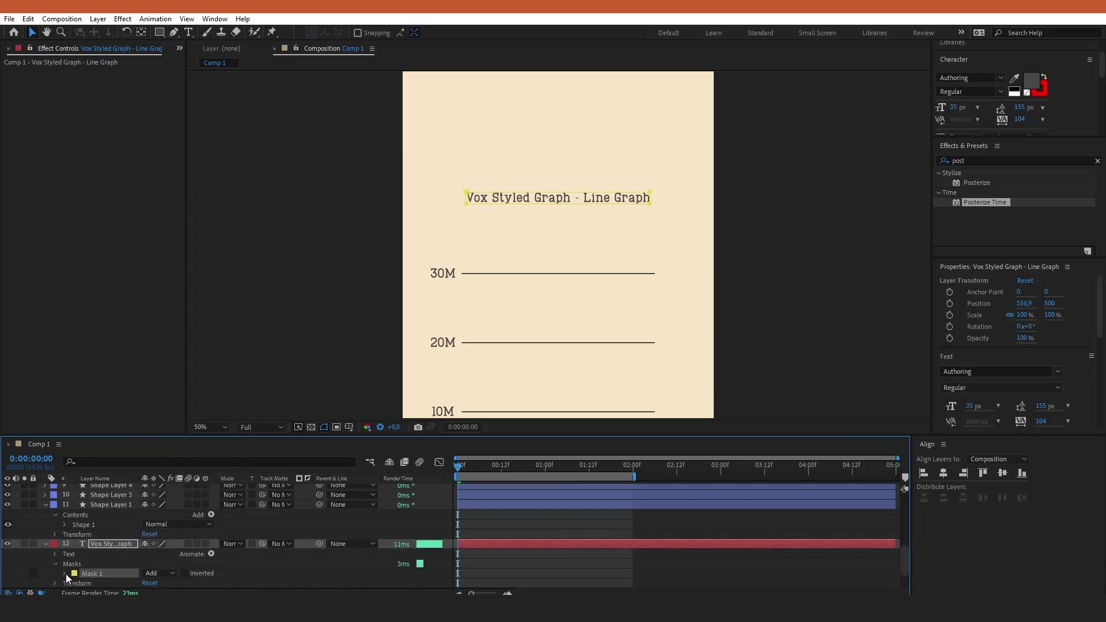
click(66, 573)
click(84, 505)
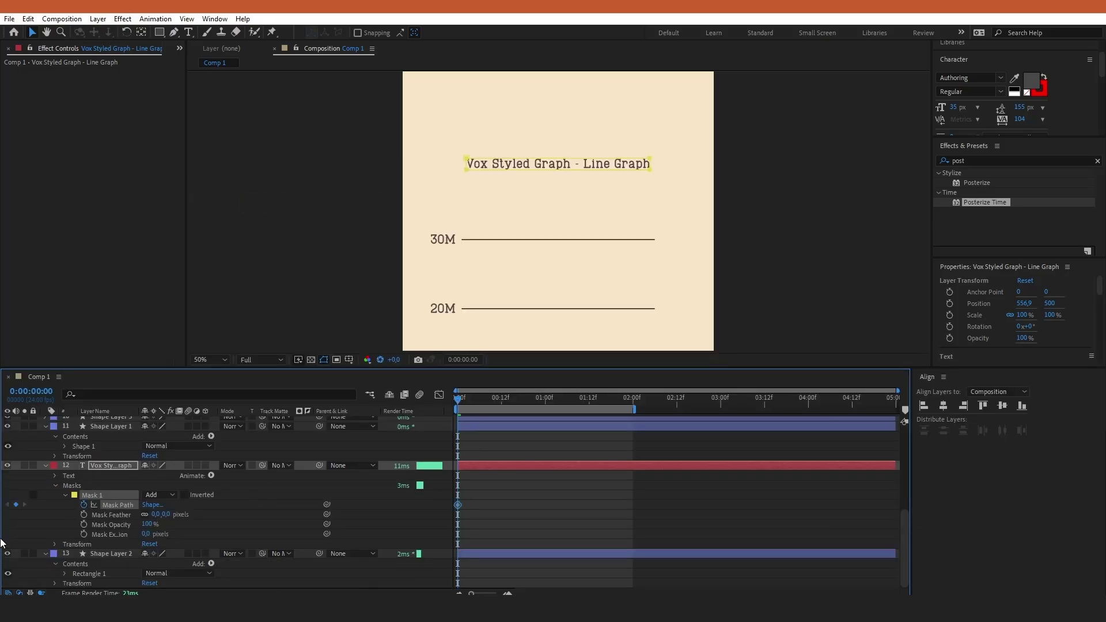
drag(509, 399, 545, 399)
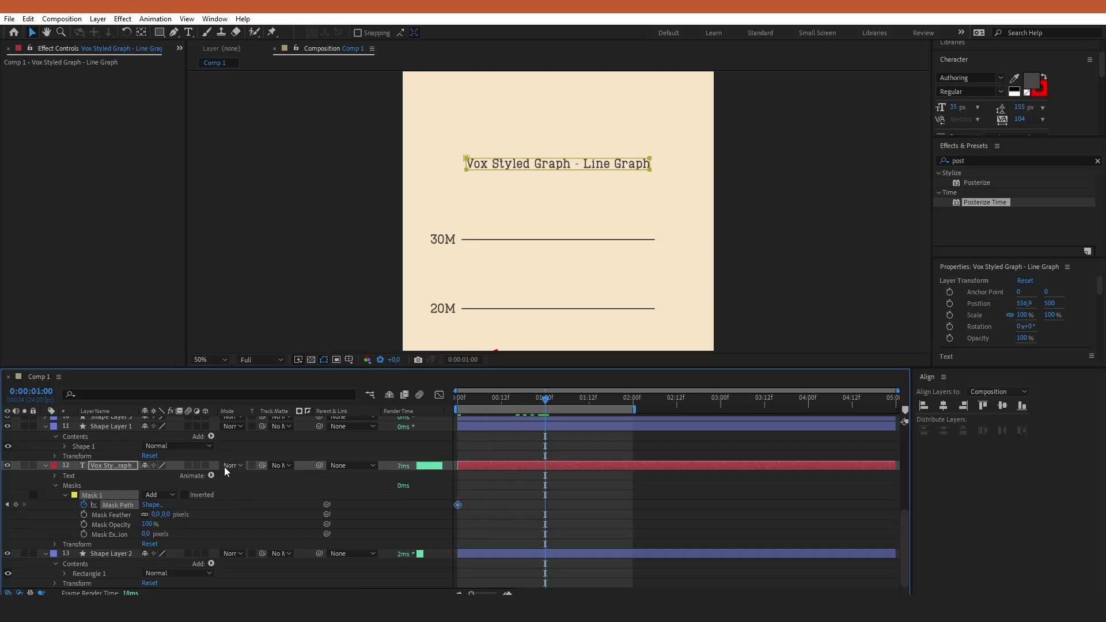
click(15, 505)
click(563, 502)
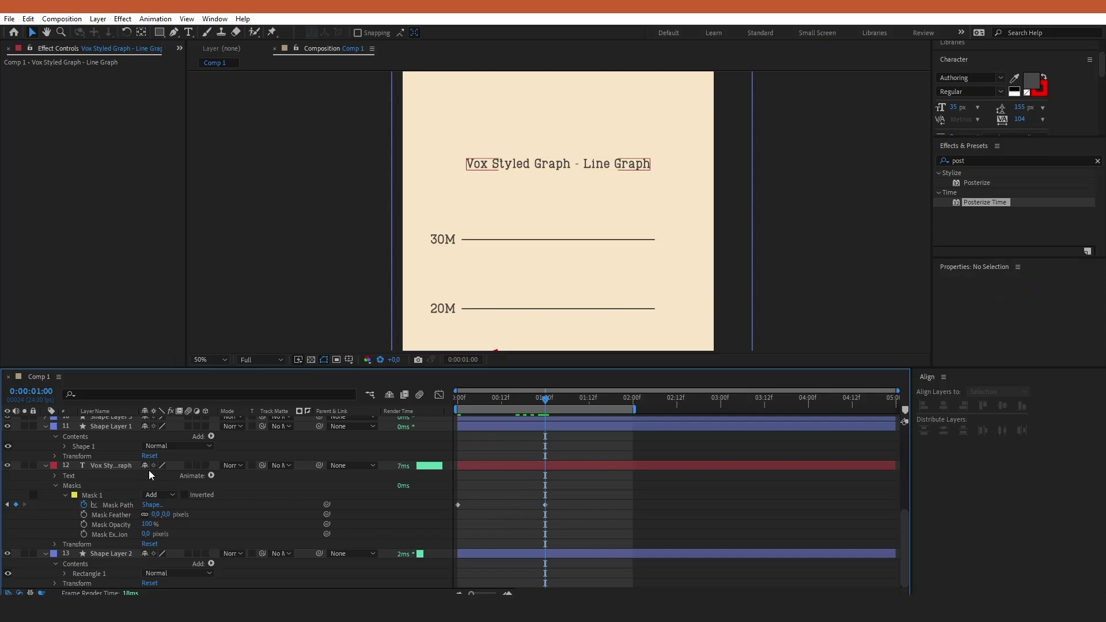
- At the first frame, move the title's whole mask path left until its right edge sits just after "Graph"
click(105, 505)
click(620, 478)
key(Home)
click(648, 167)
key(period)
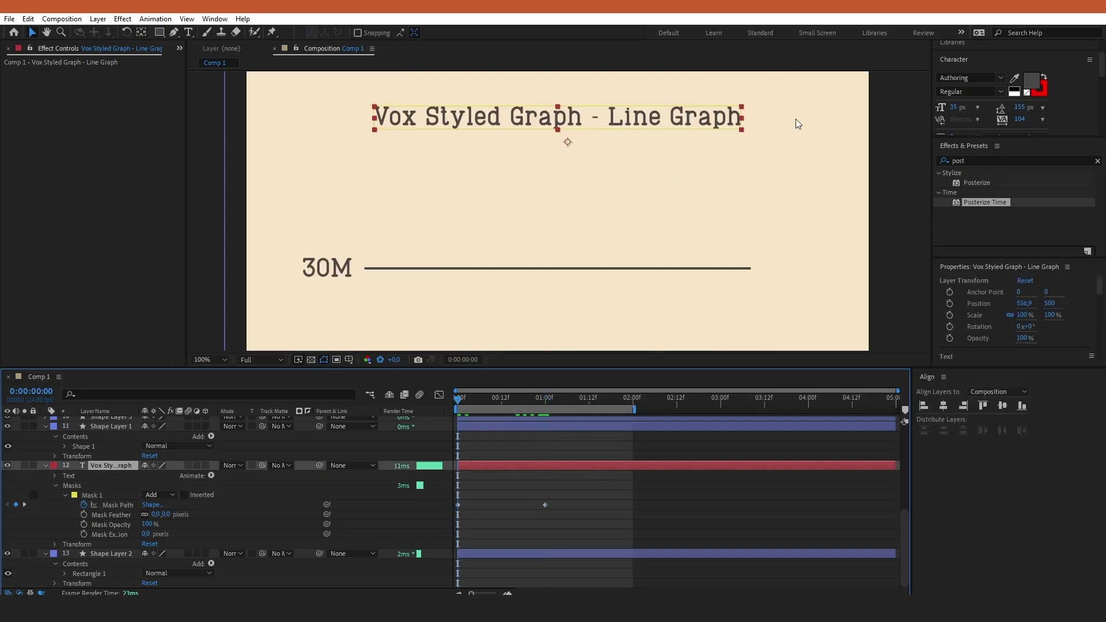
click(108, 503)
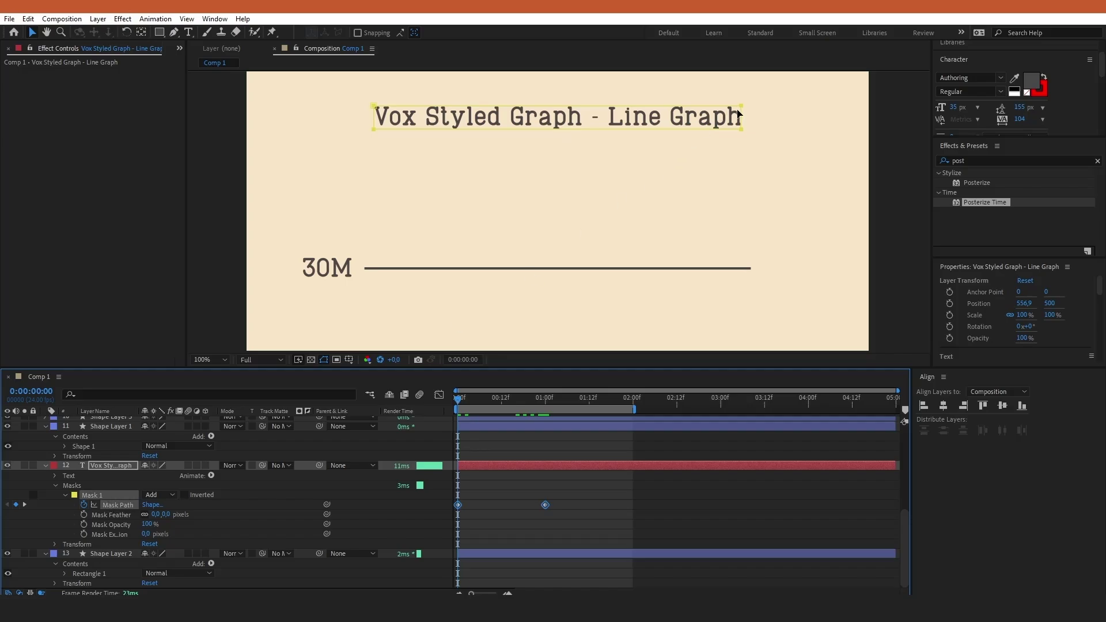
drag(740, 118, 590, 118)
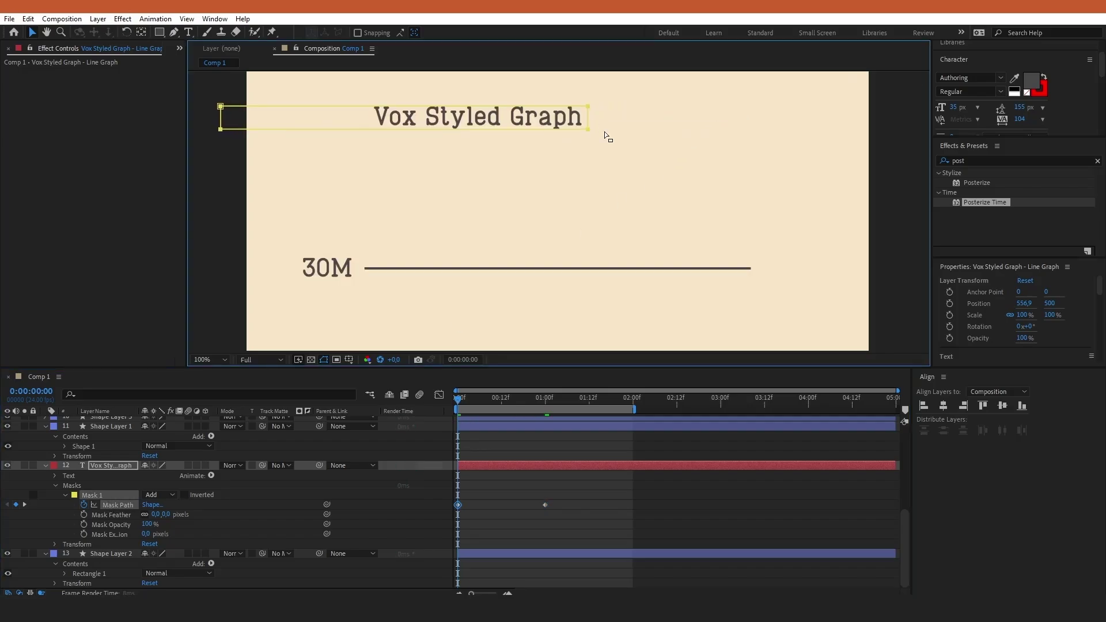
- Apply Easy Ease to both Mask Path keyframes of the title layer
click(603, 483)
drag(603, 491, 431, 533)
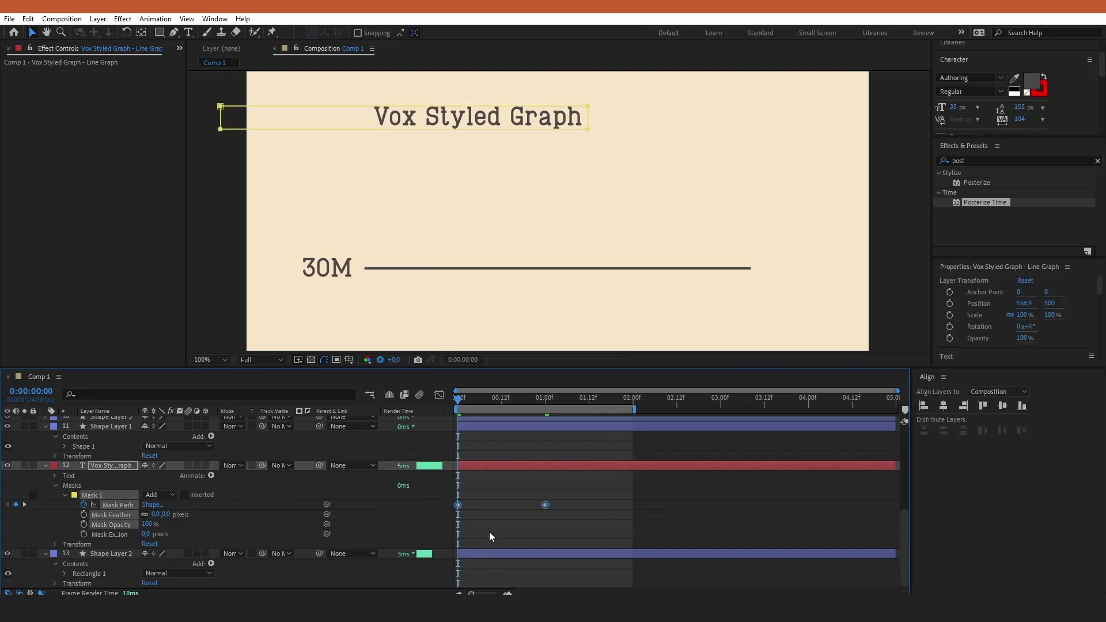
key(F9)
click(496, 485)
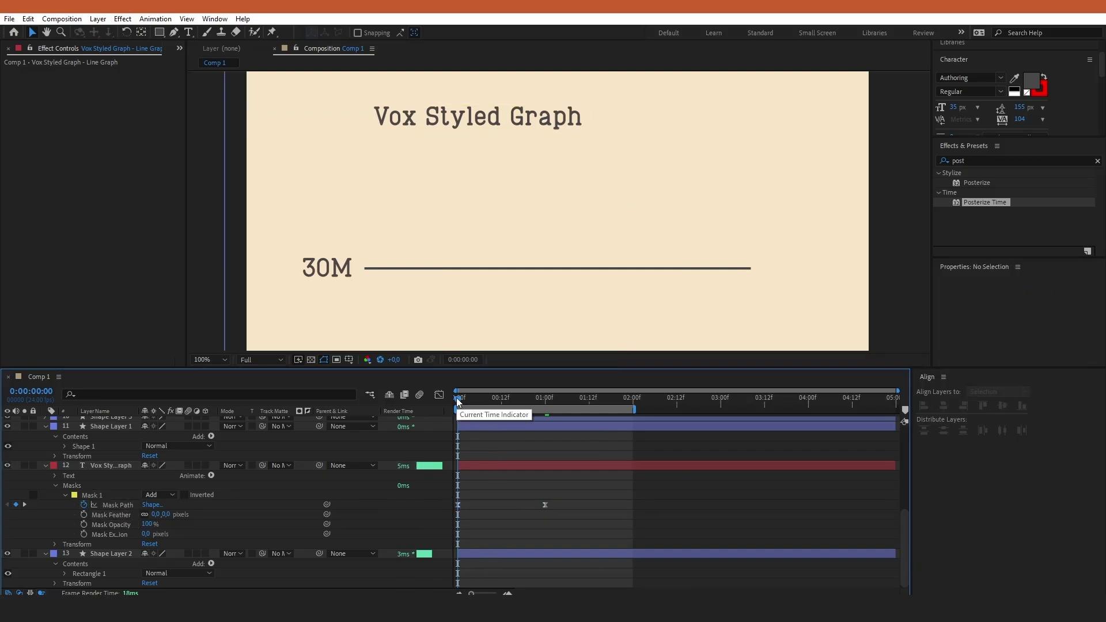
- Lengthen the incoming influence of the title's 1-second Mask Path keyframe in the speed graph so the motion peaks early
click(131, 505)
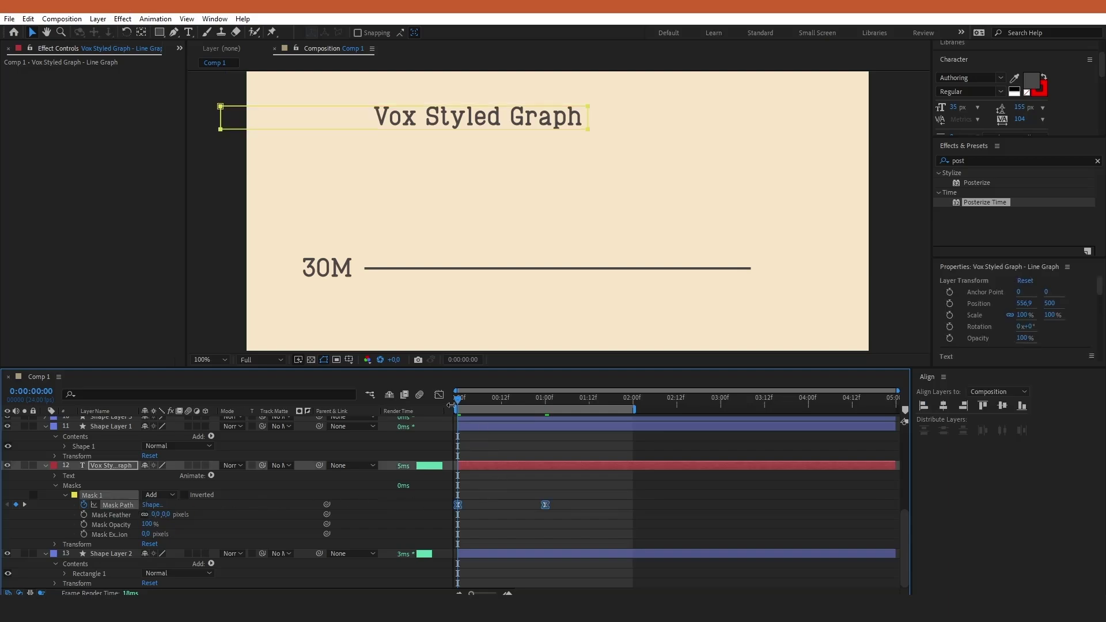
click(439, 395)
click(531, 483)
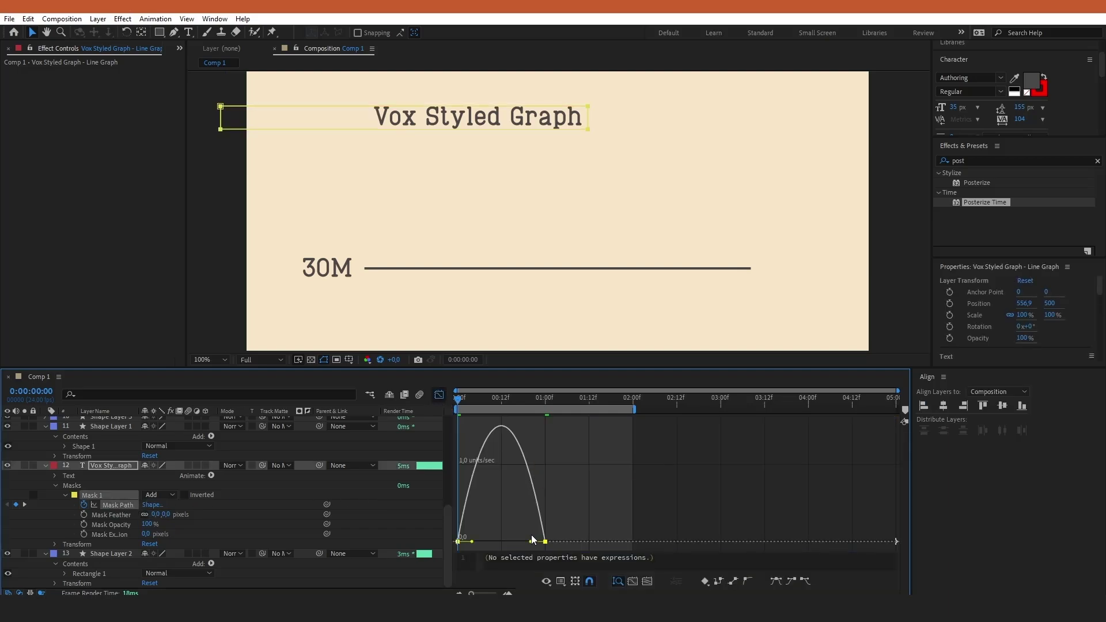
drag(530, 542, 494, 543)
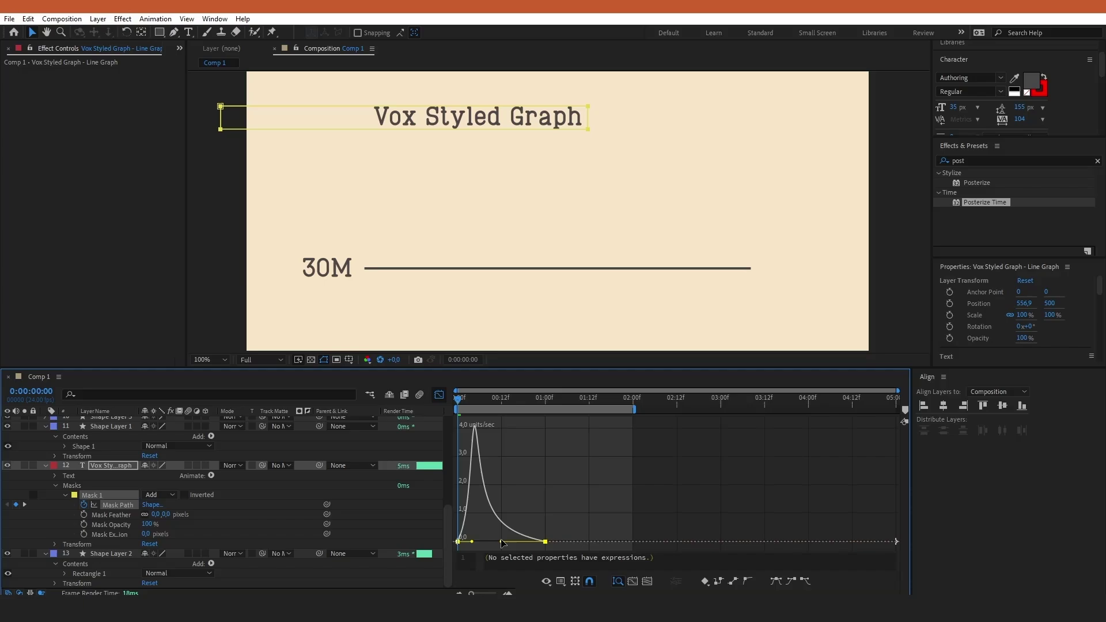
click(439, 395)
click(709, 511)
- Apply Posterize Time to the title layer with a frame rate of 10 and preview the whole composition
drag(989, 208, 109, 465)
click(111, 82)
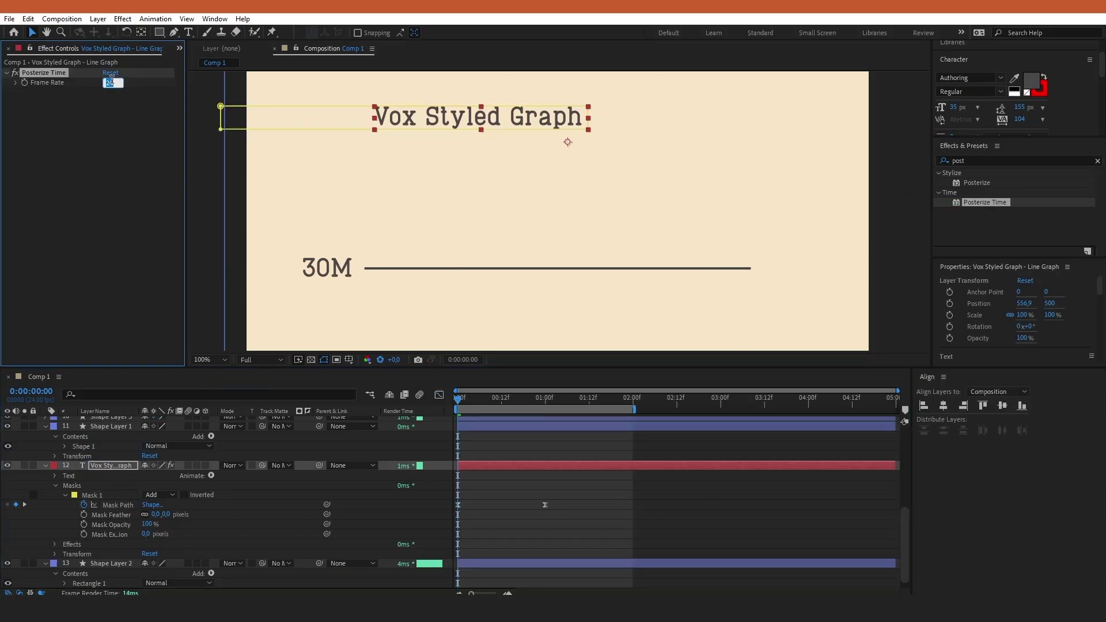
click(584, 405)
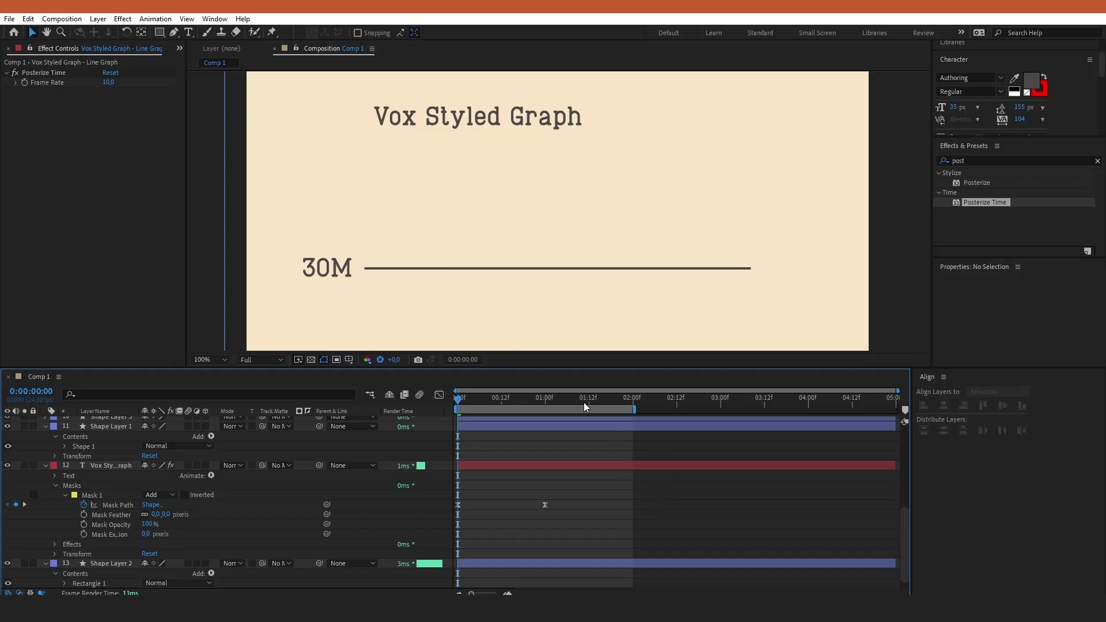
click(221, 360)
click(219, 372)
key(space)
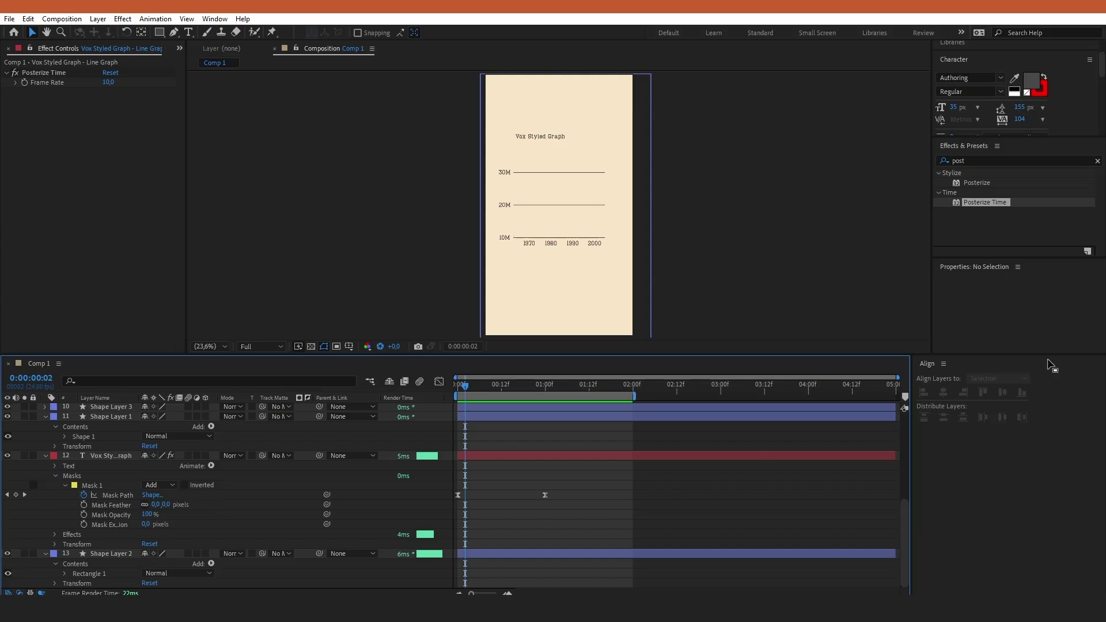
- Hide the line graph layer, Shape Layer 5
drag(905, 523, 905, 432)
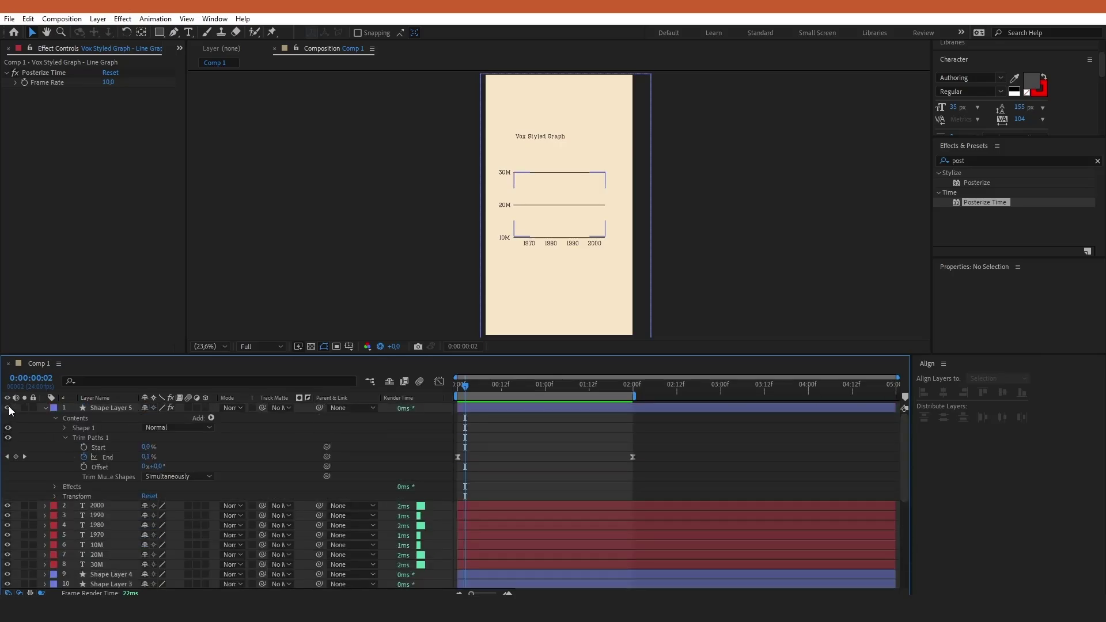
click(104, 411)
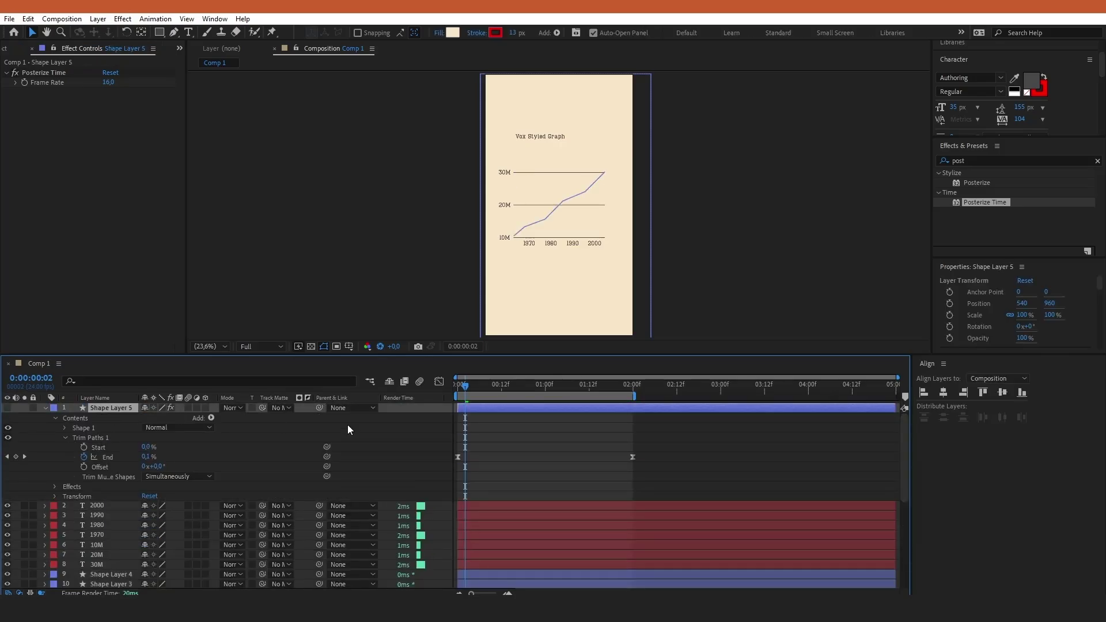
click(348, 430)
- Draw a vertical path with the Pen tool from the 10M line above 1970 to just above the 30M line
click(216, 346)
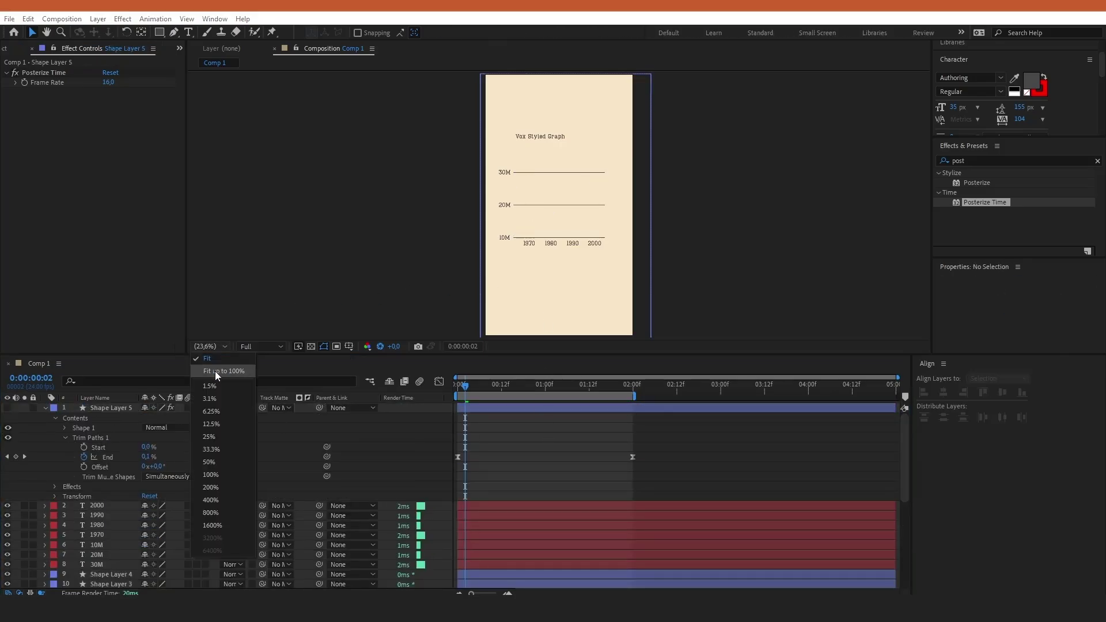
click(229, 448)
click(174, 32)
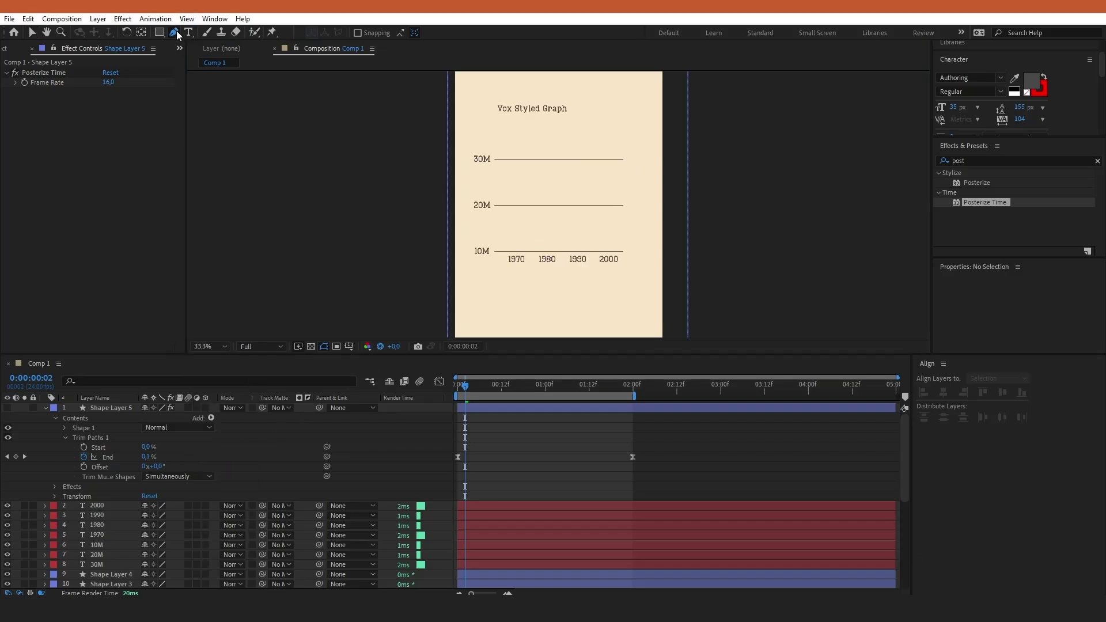
key(period)
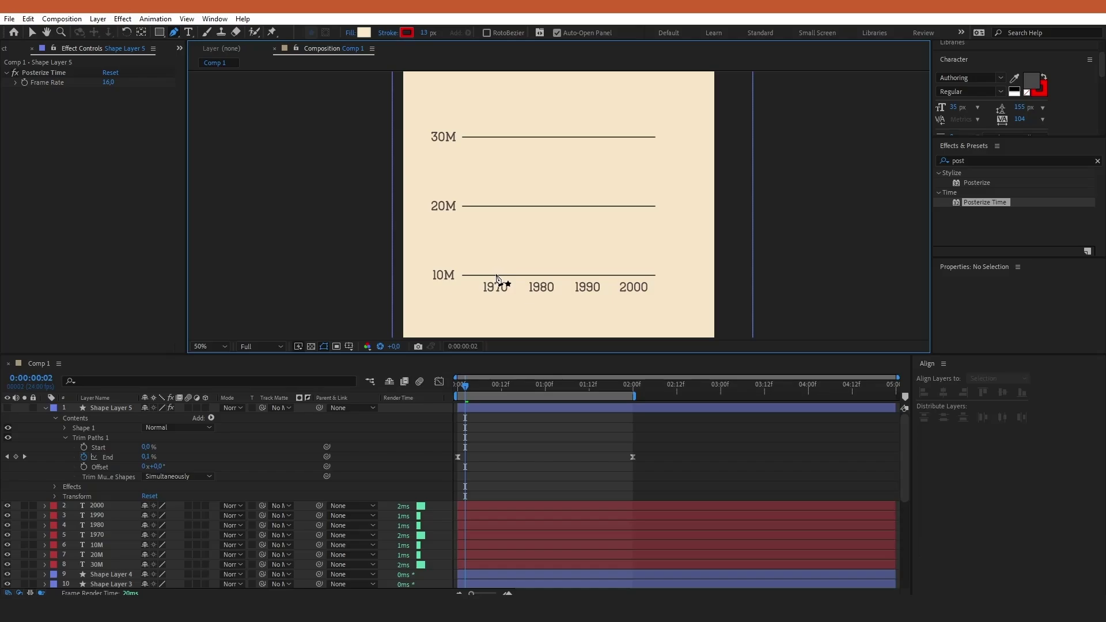
click(495, 274)
click(496, 110)
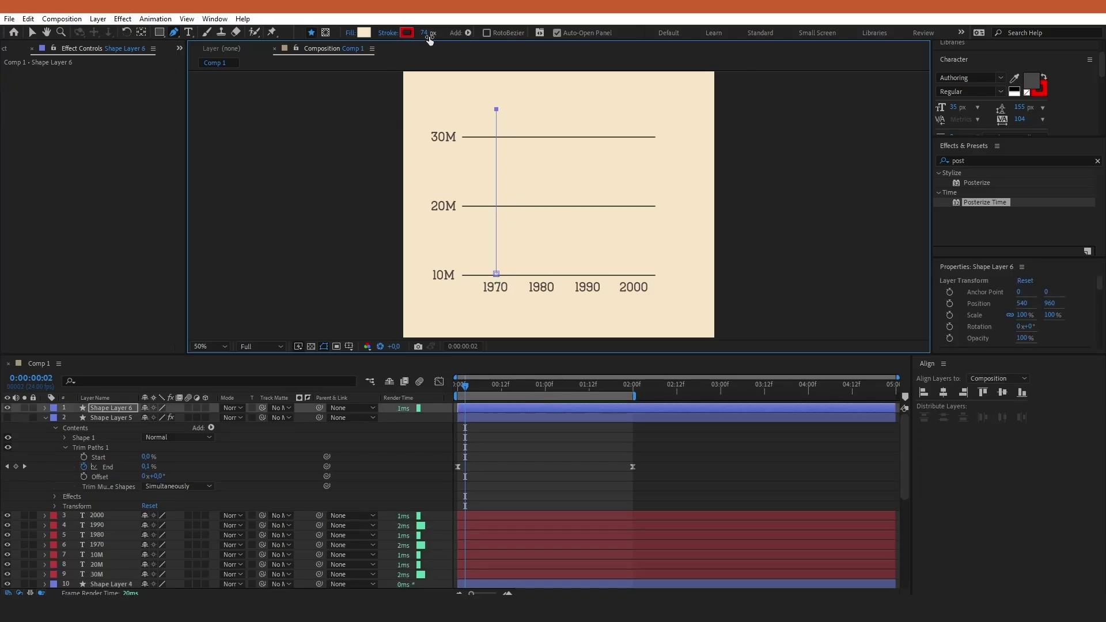
- Thicken the vertical path's red stroke to 93 px so it forms a bar
drag(425, 32, 447, 33)
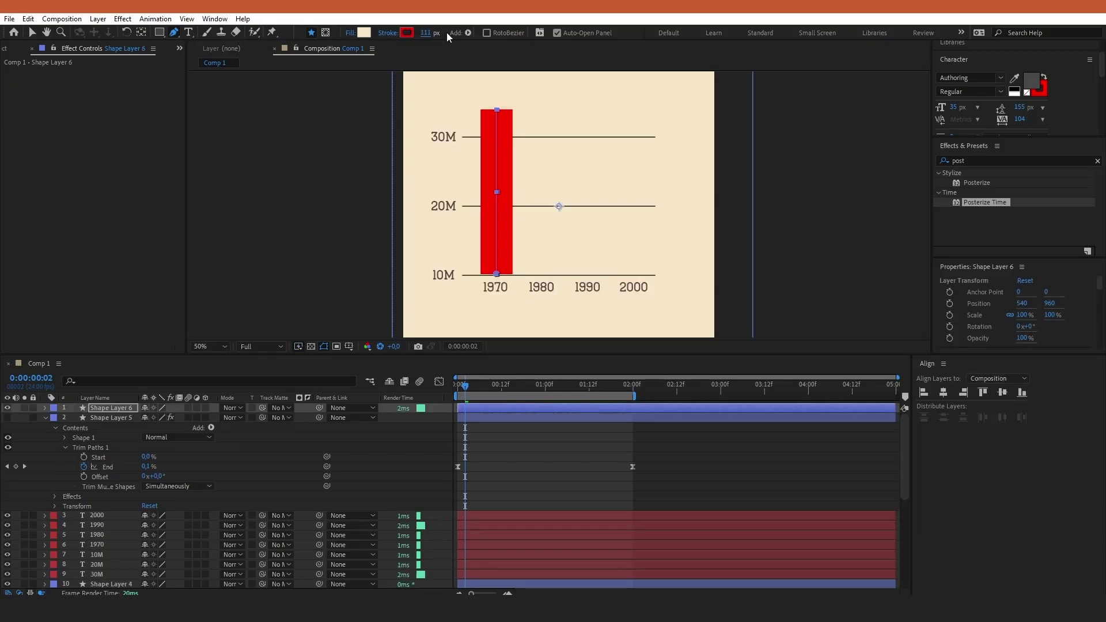
click(31, 33)
drag(514, 33, 503, 33)
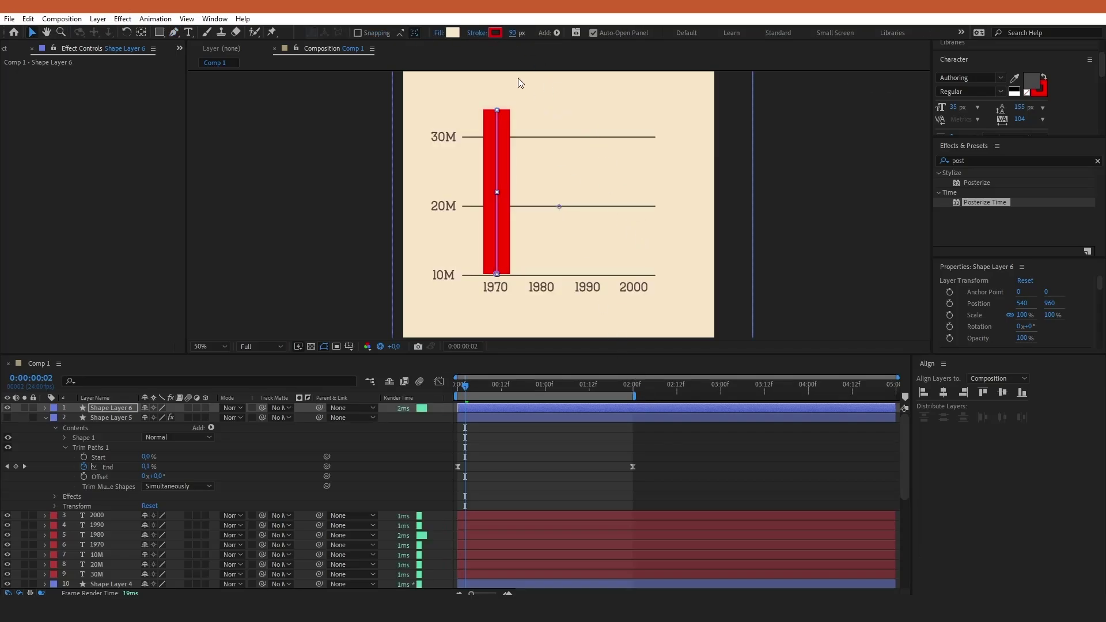
- Expand the transform properties of the 1970 bar and set its Y position to 962 so its base meets the 10M line
click(46, 408)
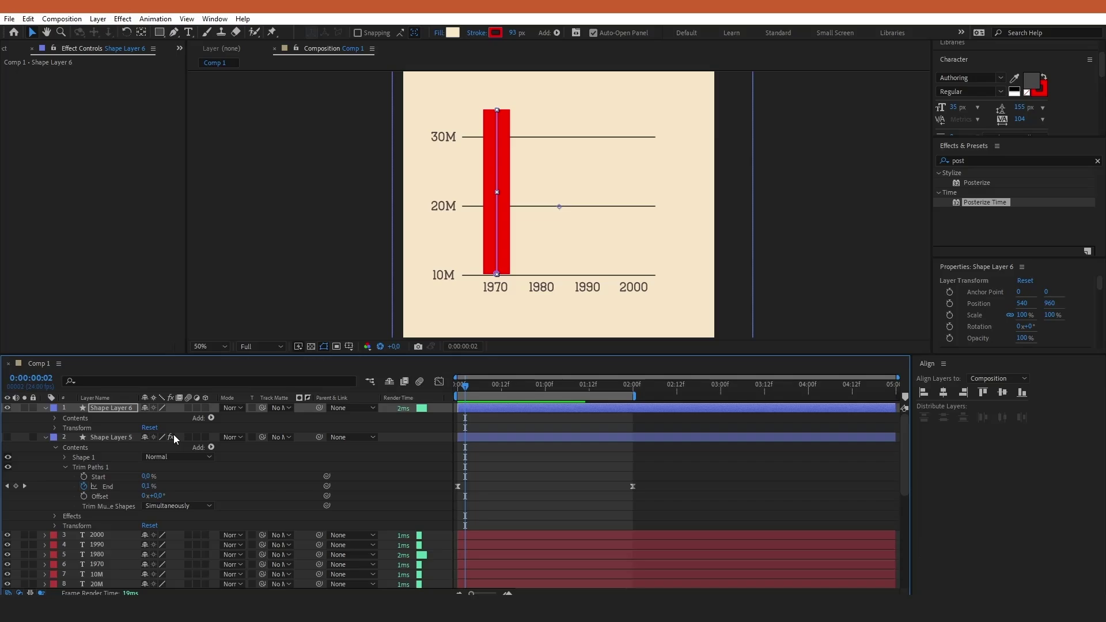
click(55, 428)
drag(165, 448, 166, 448)
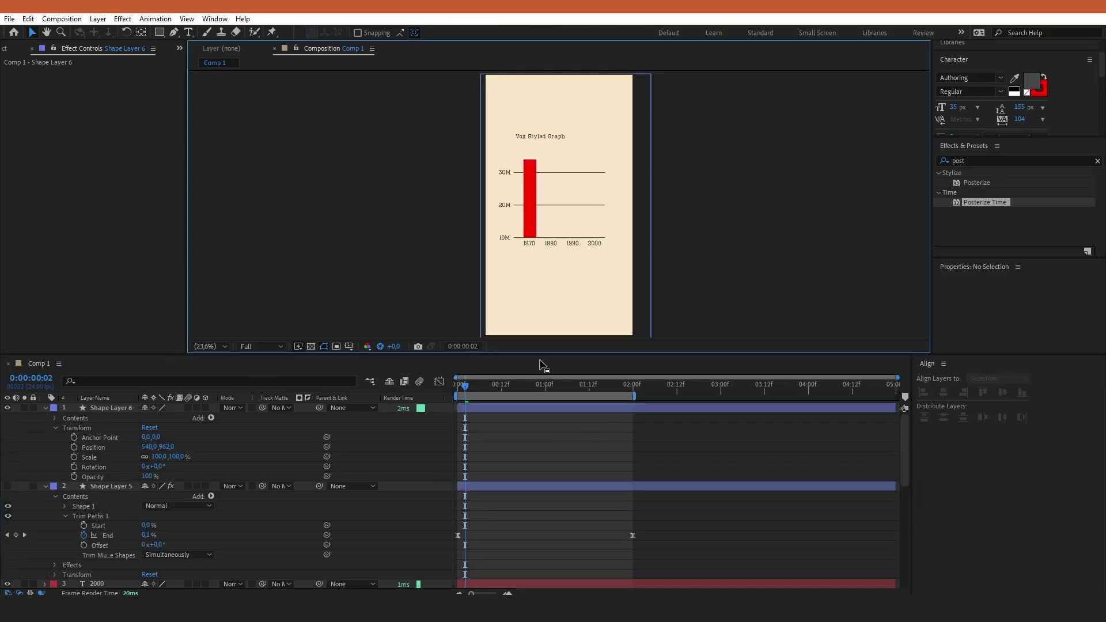
- Duplicate the 1970 bar layer, Shape Layer 6, three times
click(115, 408)
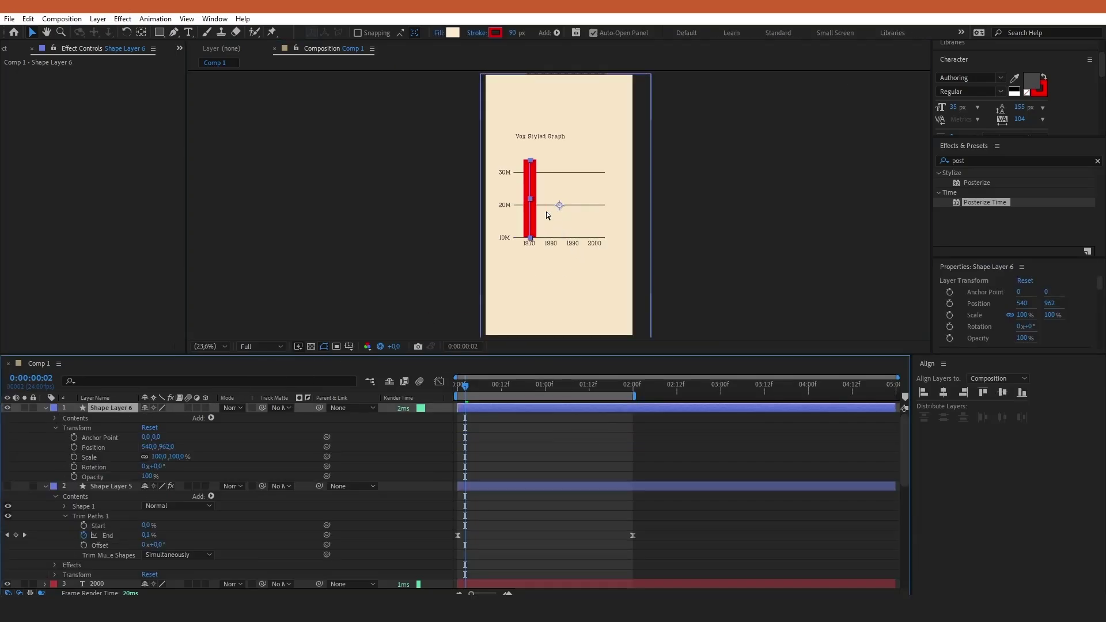
key(ctrl+d)
key(ctrl+d)
key(ctrl+d)
- Show the grid and place the three bar copies above 1980, 1990 and 2000
key(period)
key(period)
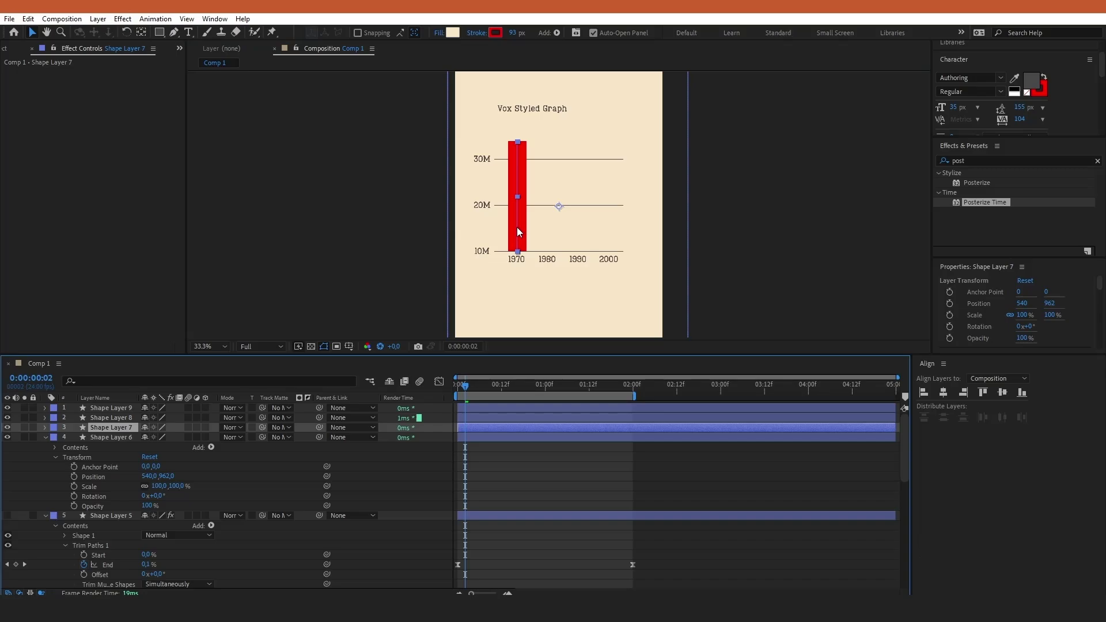
click(211, 19)
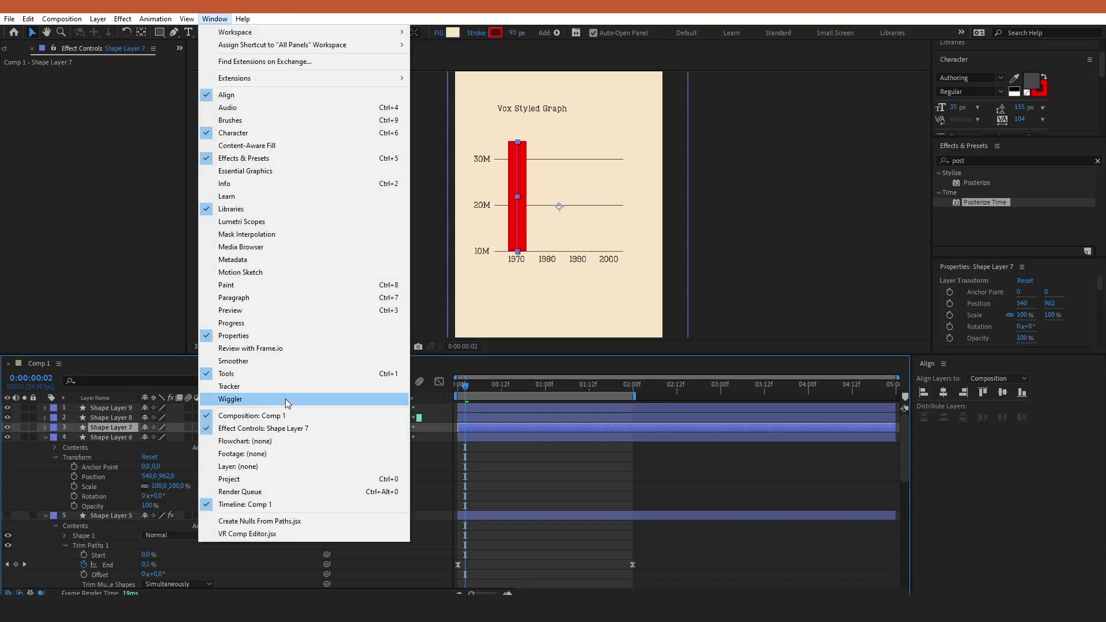
mouse_move(186, 18)
click(276, 221)
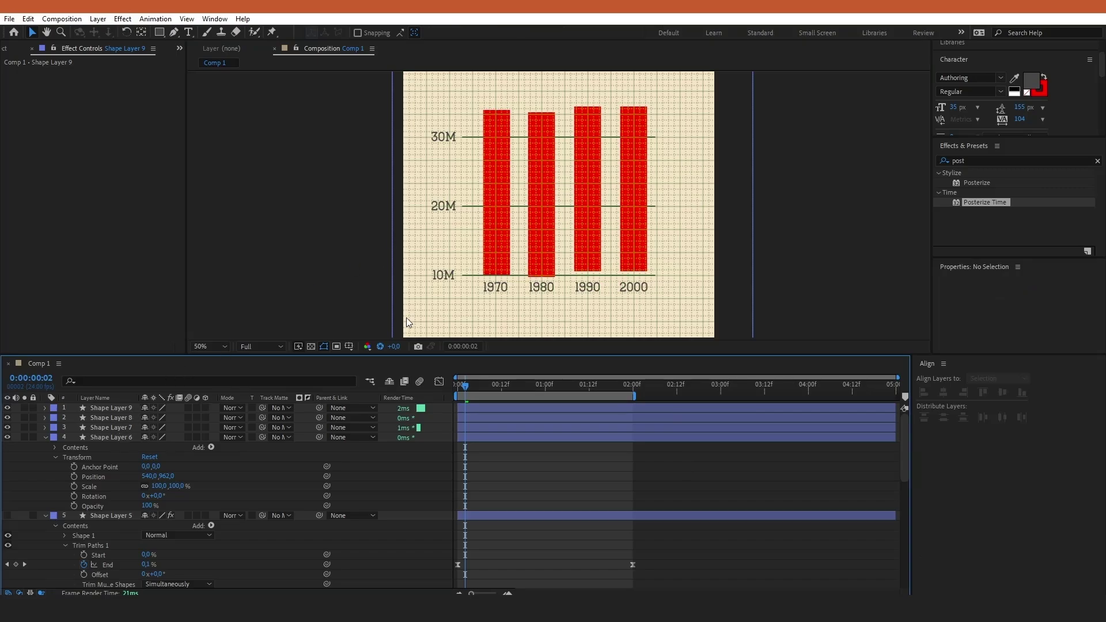
- Set the Y position of the 1980, 1990 and 2000 bars to 962 and hide the grid
click(108, 426)
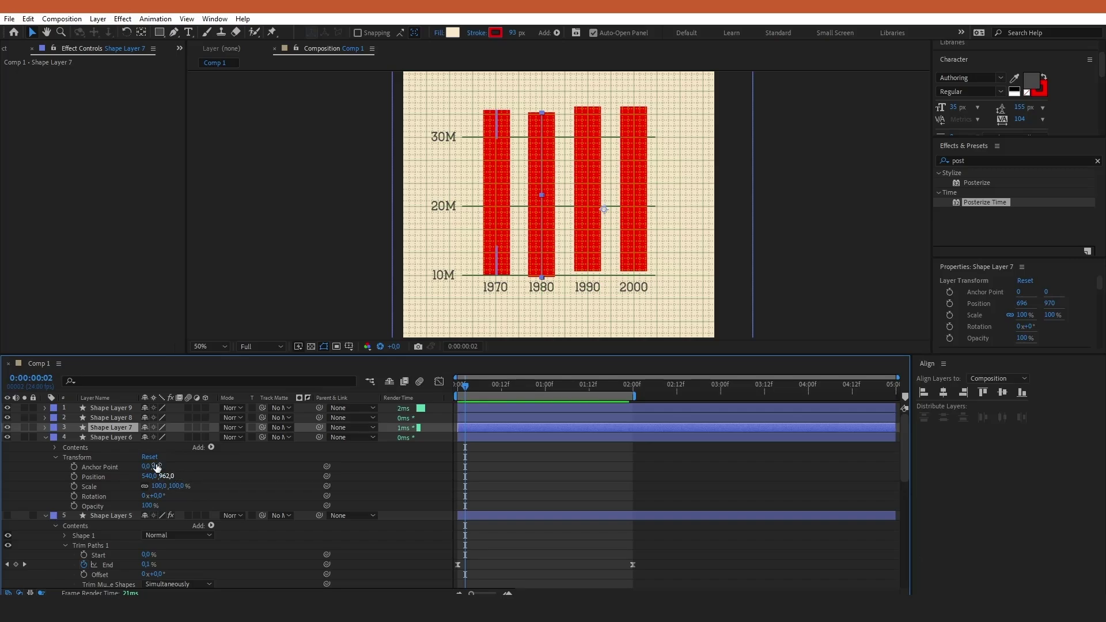
click(45, 427)
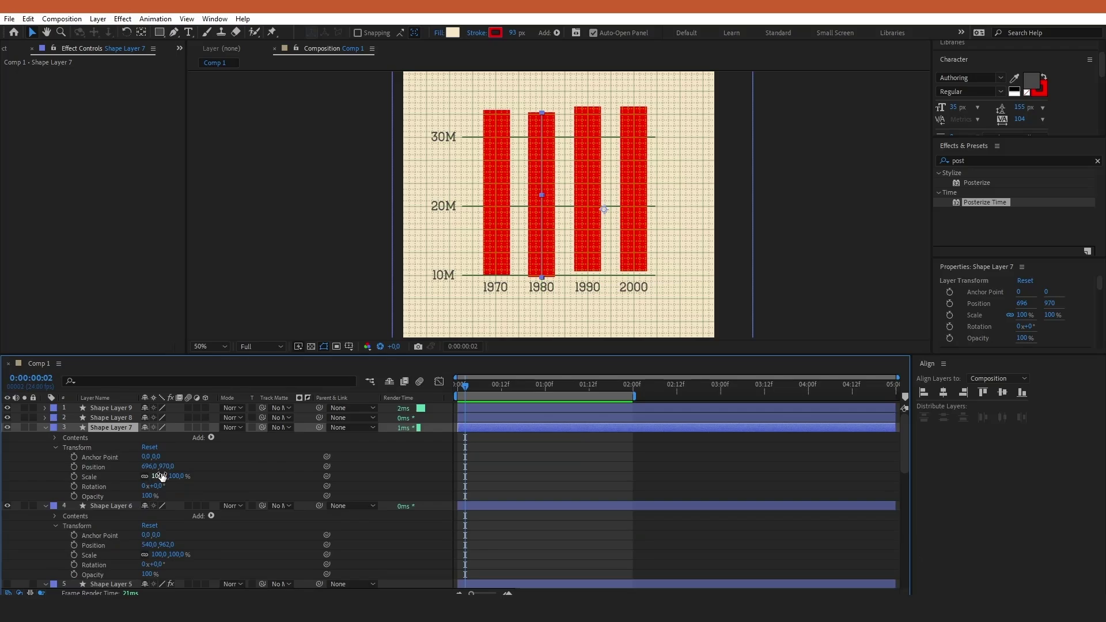
click(167, 466)
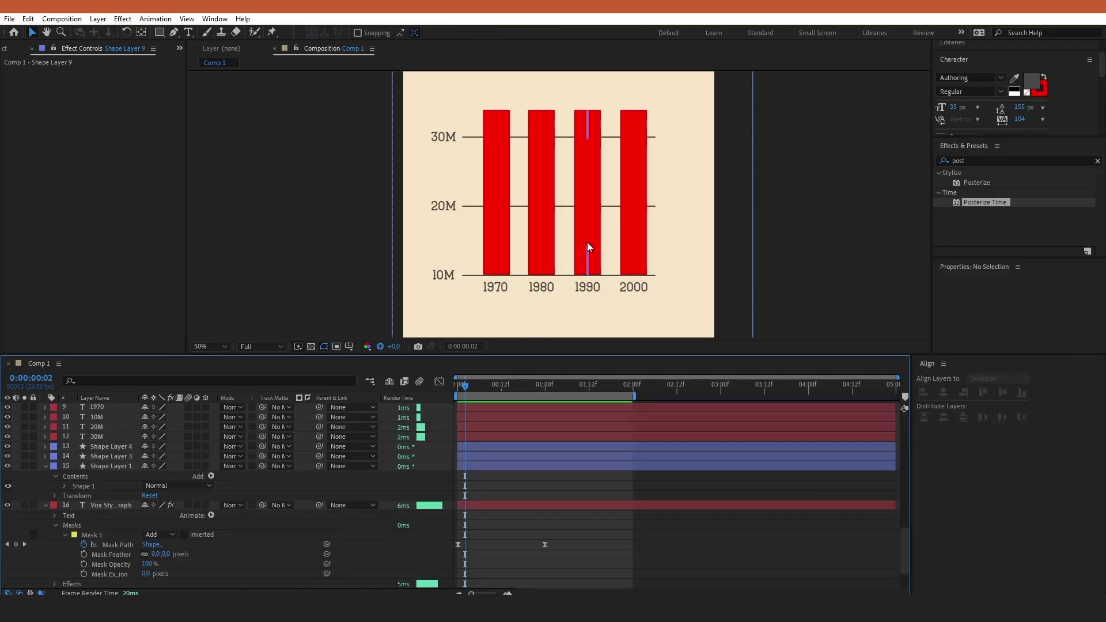
- Move the 10M baseline layer, Shape Layer 1, to the top of the layer stack above the bars
click(462, 275)
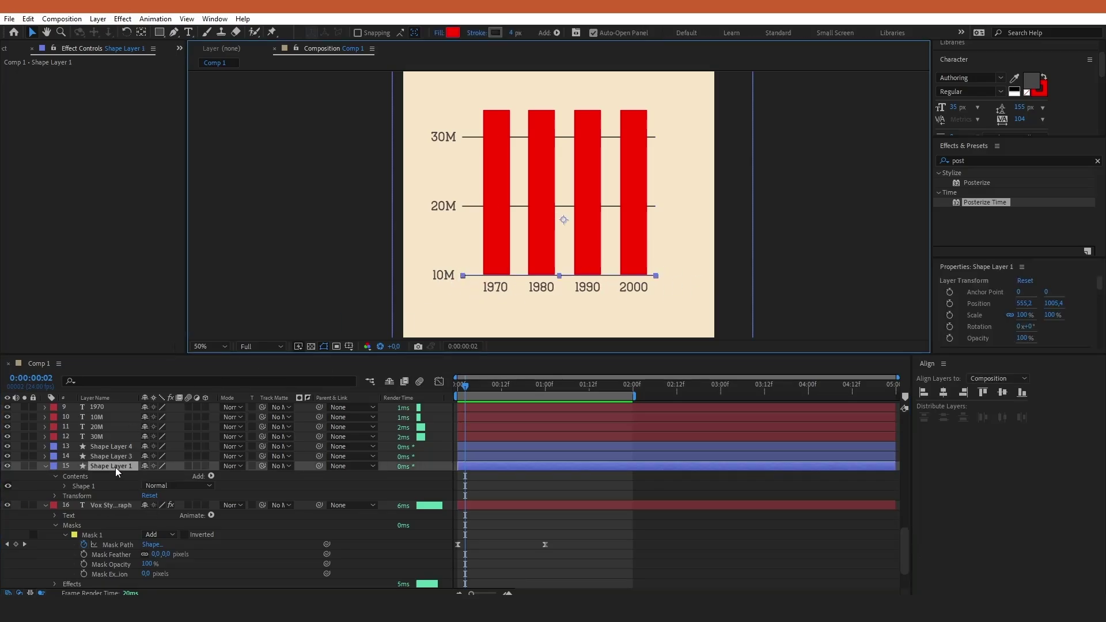
drag(116, 471, 100, 404)
click(711, 479)
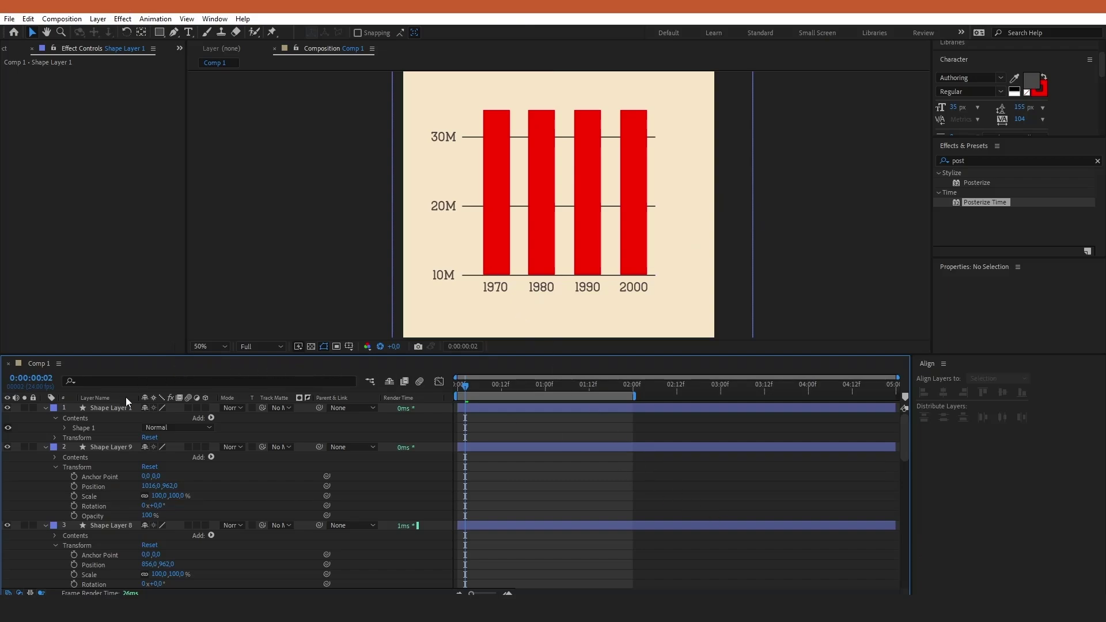
- Return to the first frame, add Trim Paths to the 1970 bar and expand its settings
drag(471, 389, 454, 388)
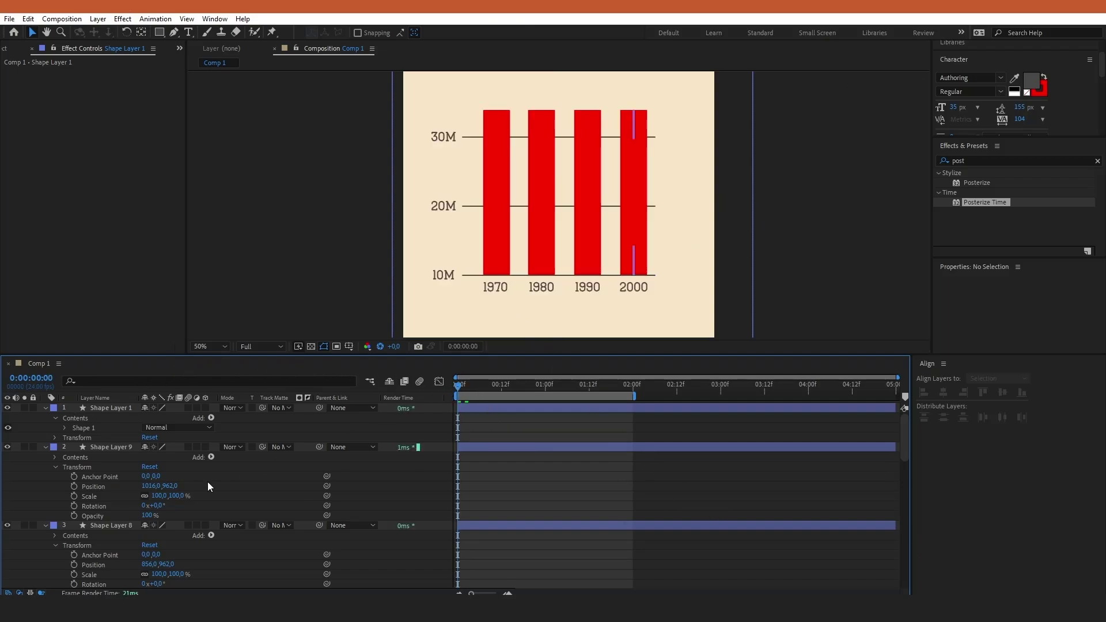
click(496, 175)
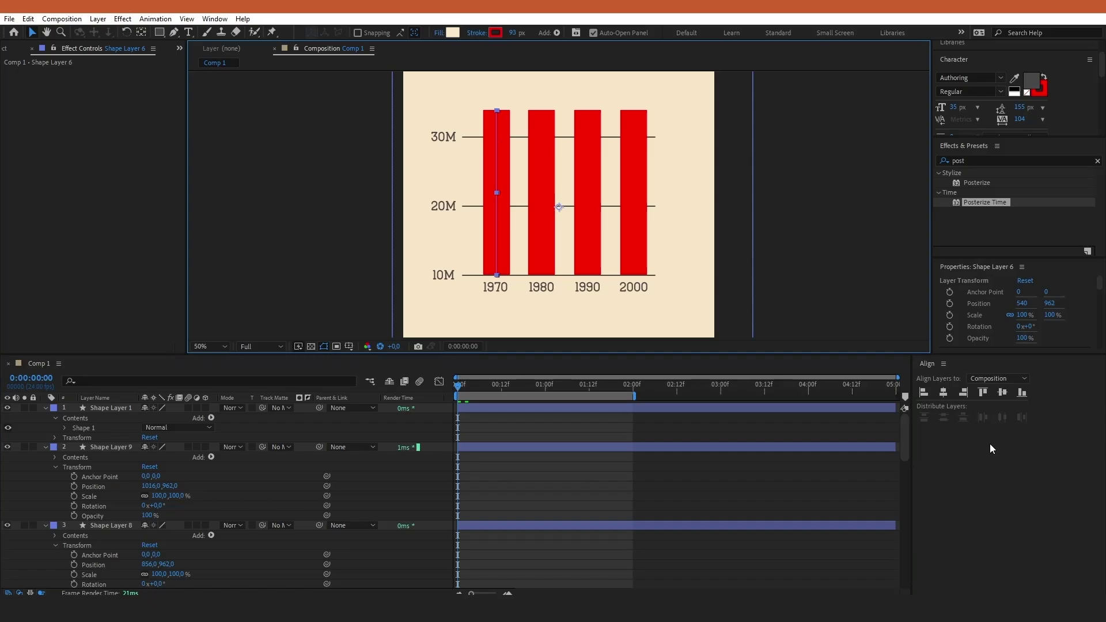
drag(908, 437, 911, 502)
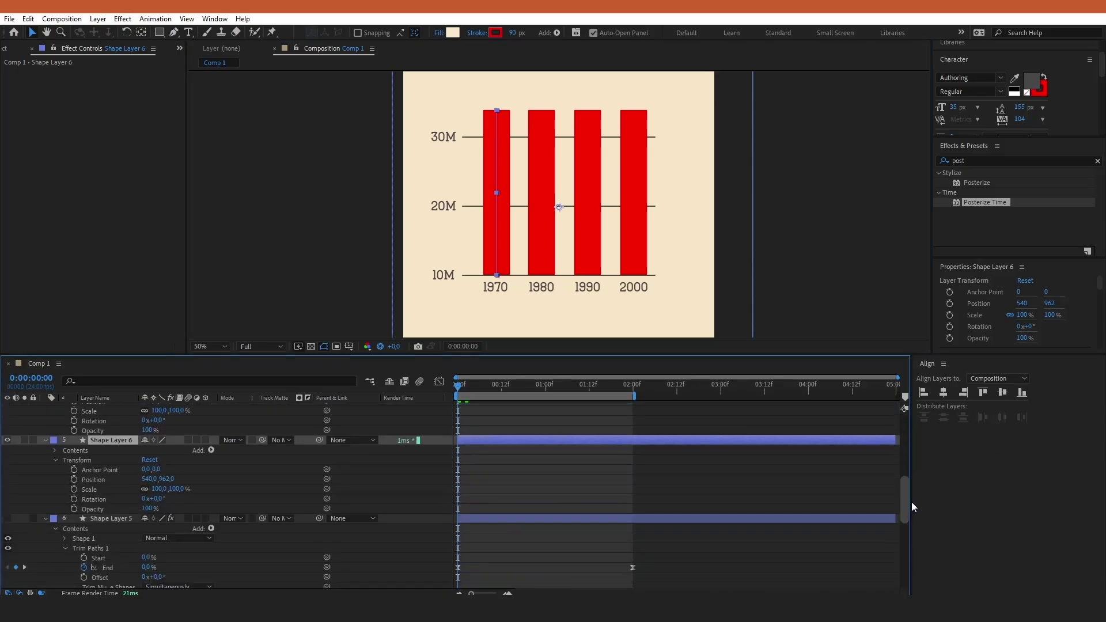
click(210, 449)
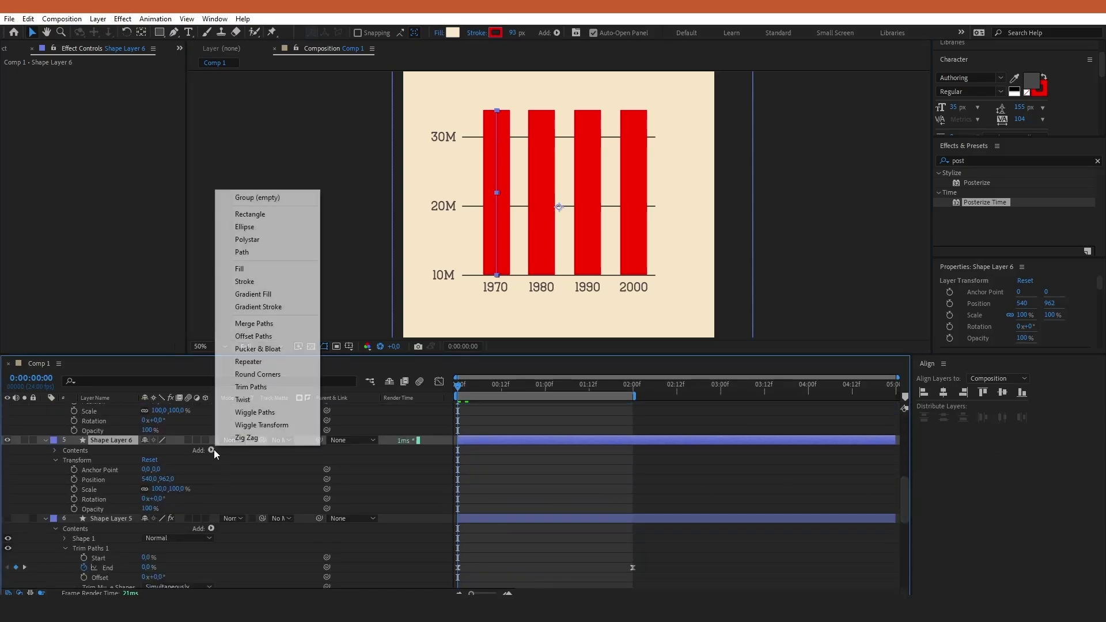
click(266, 386)
click(65, 469)
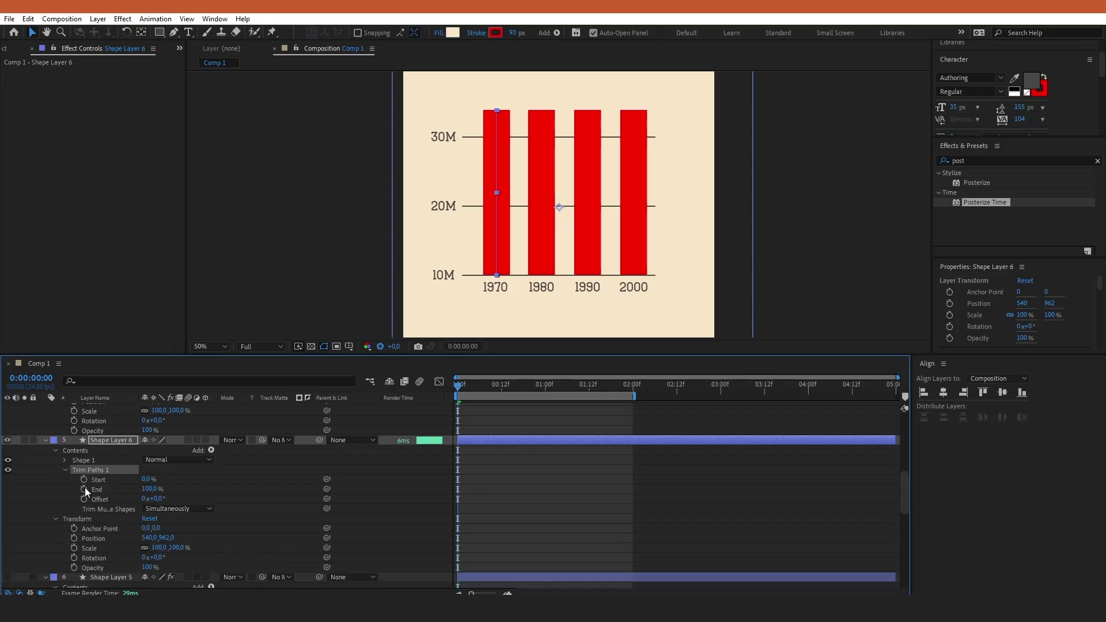
- Keyframe the 1970 bar's Trim Paths End at 0% on the first frame and 62% at 1 second, with Easy Ease on both
click(84, 489)
drag(152, 492, 89, 492)
drag(489, 390, 544, 386)
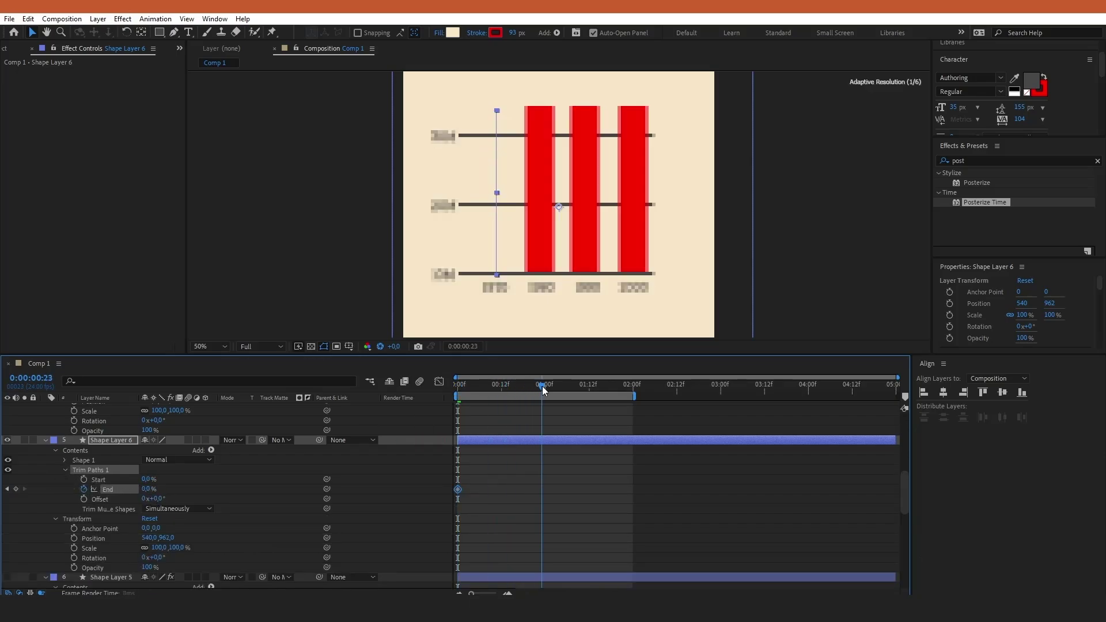
drag(149, 489, 224, 471)
drag(666, 450, 396, 521)
key(F9)
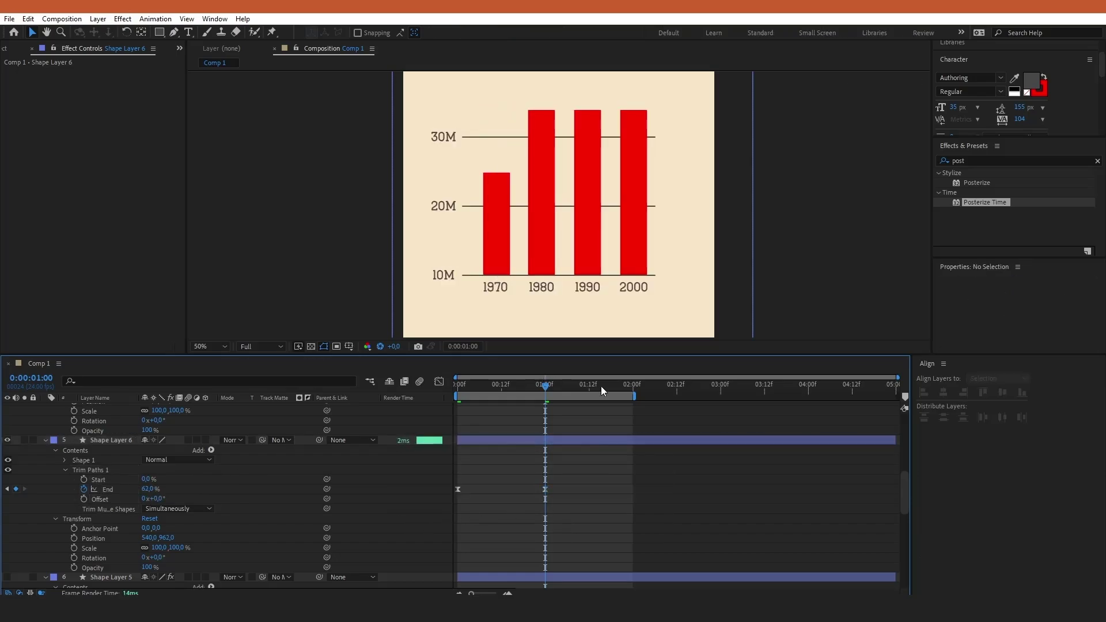
- Change the 1980 bar's stroke color to blue 0060FF
drag(904, 489, 897, 471)
click(544, 195)
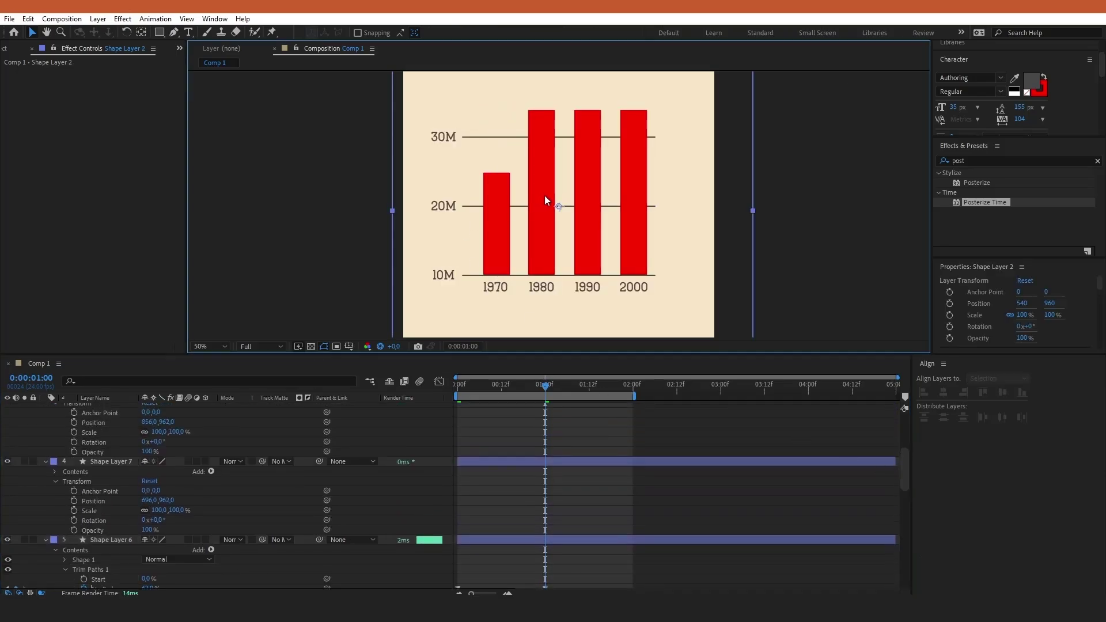
click(495, 32)
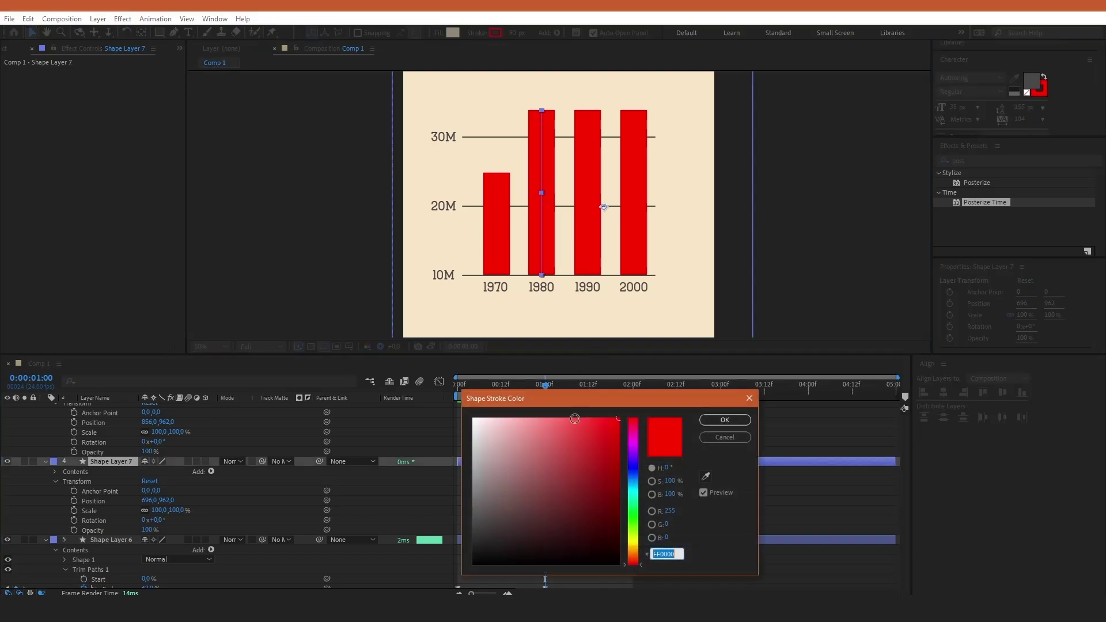
drag(632, 499, 634, 475)
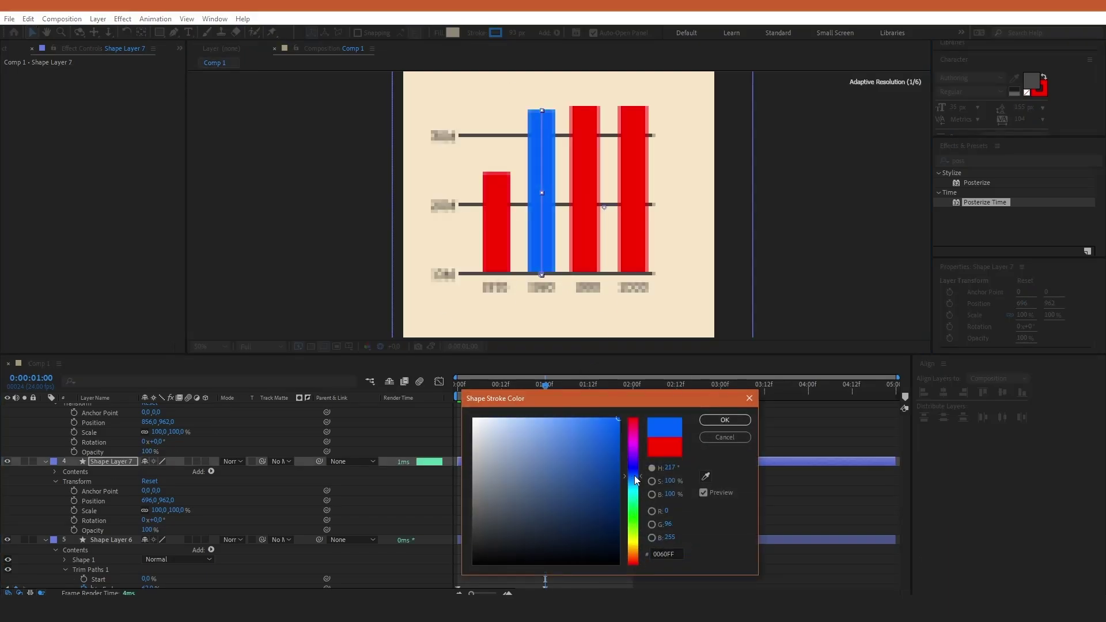
click(736, 421)
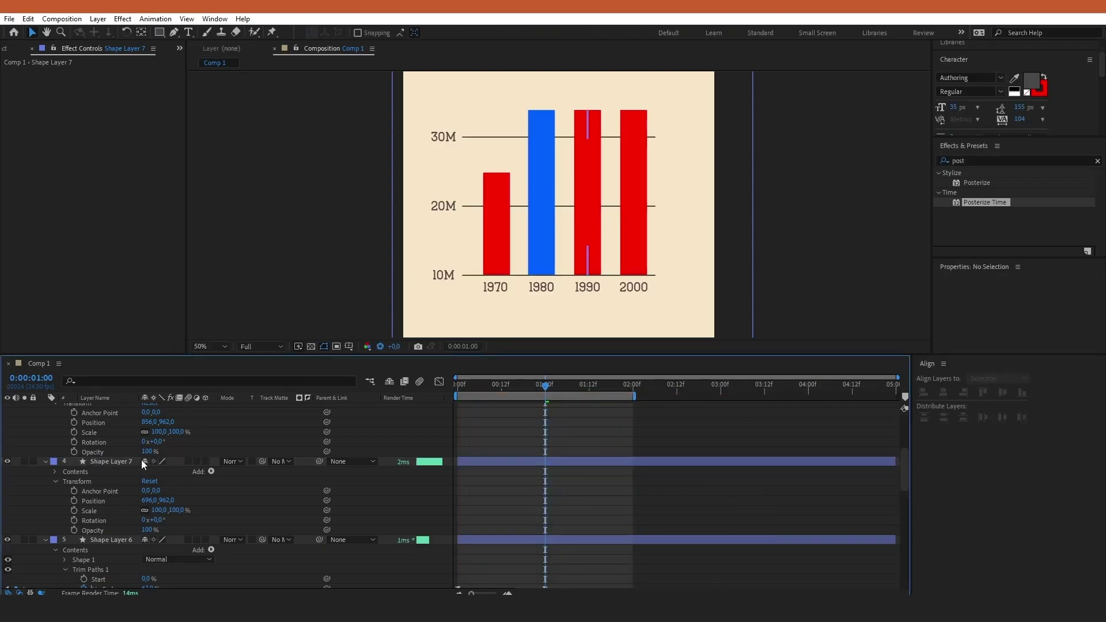
- Add Trim Paths to the 1980 bar, Shape Layer 7
click(111, 462)
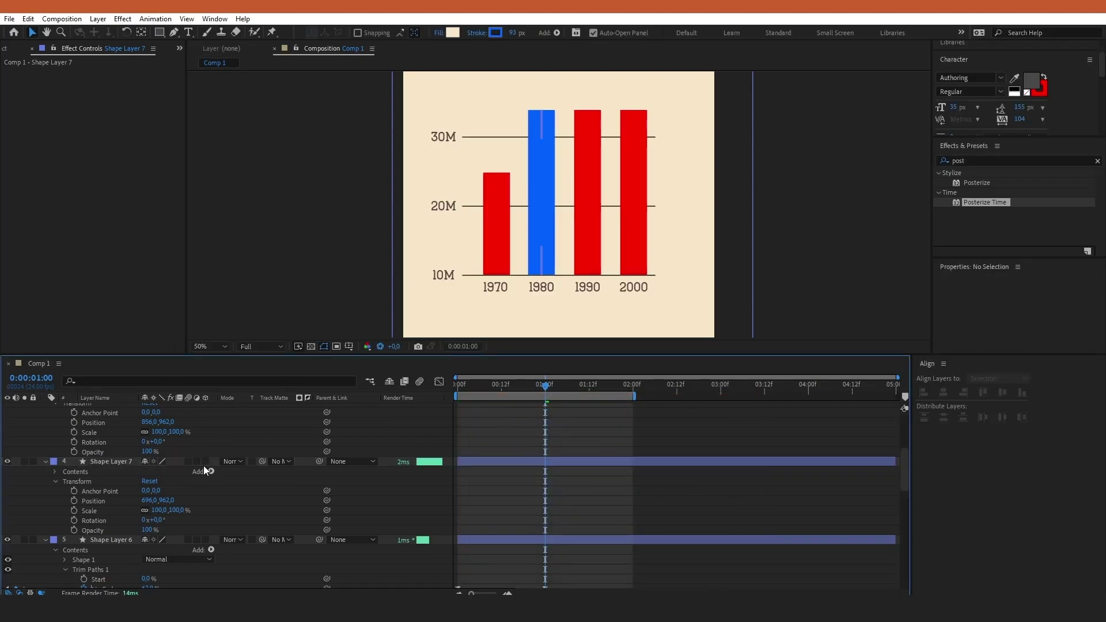
click(210, 471)
click(236, 417)
scroll(896, 506, up, 2)
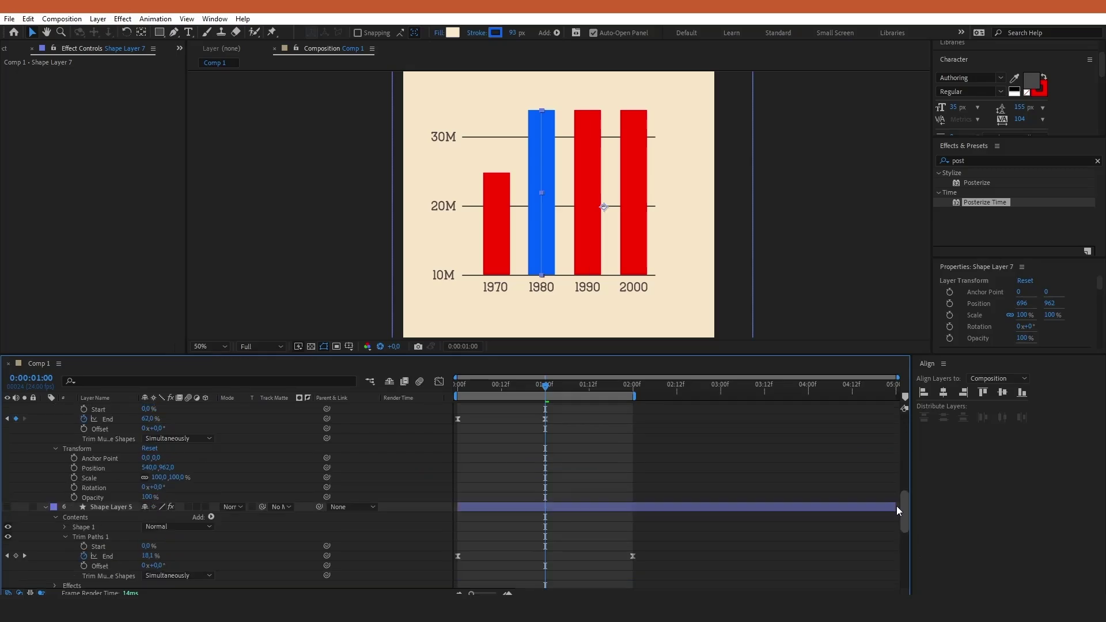
scroll(883, 492, down, 3)
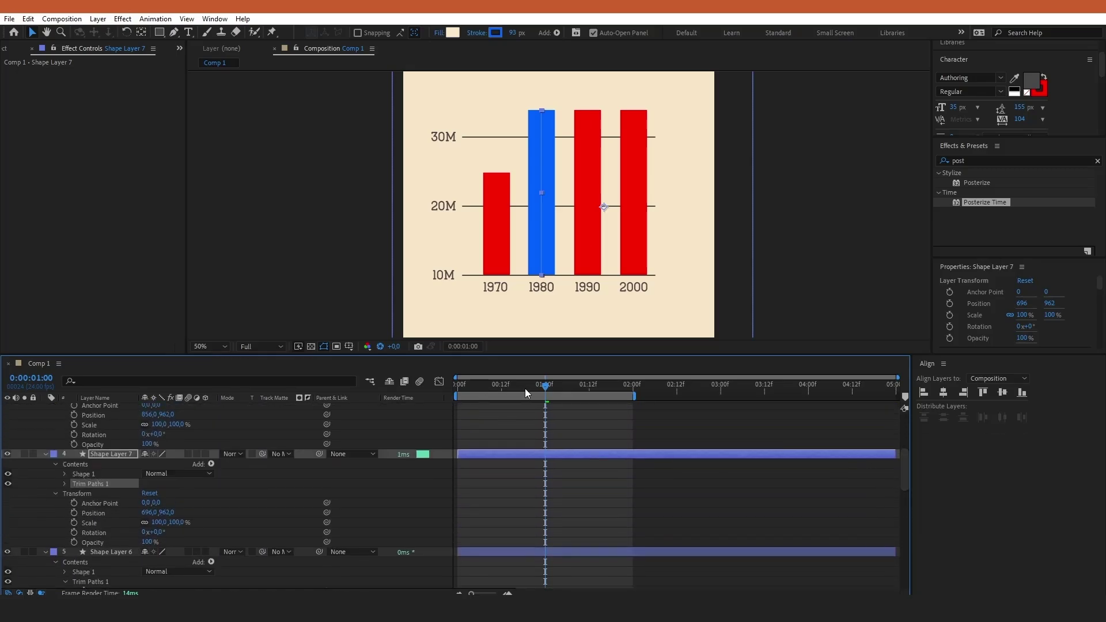
- Keyframe the 1980 bar's Trim Paths End at 0% on frame 3 and at a higher value at 0:00:01:02, with Easy Ease on both
drag(524, 388, 468, 384)
drag(904, 454, 904, 468)
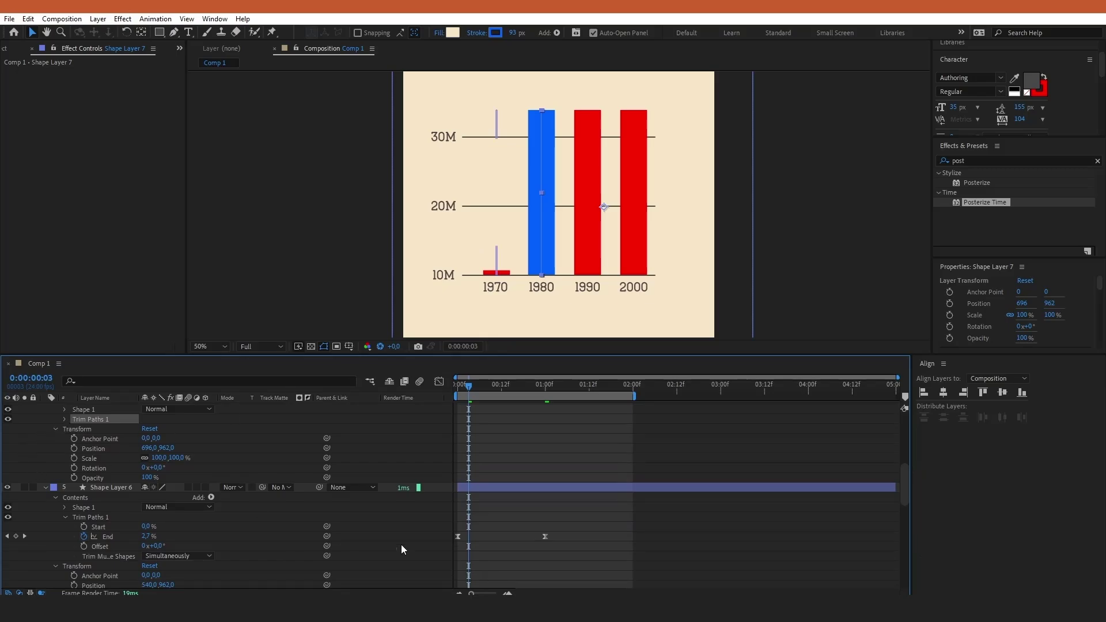
click(64, 419)
click(84, 438)
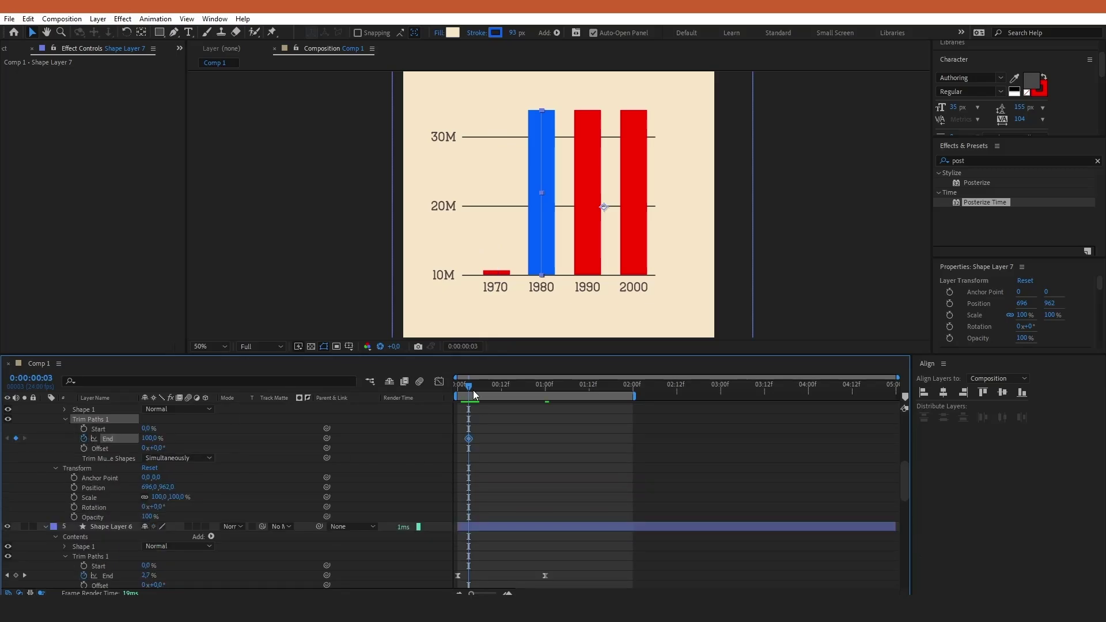
drag(472, 389, 551, 403)
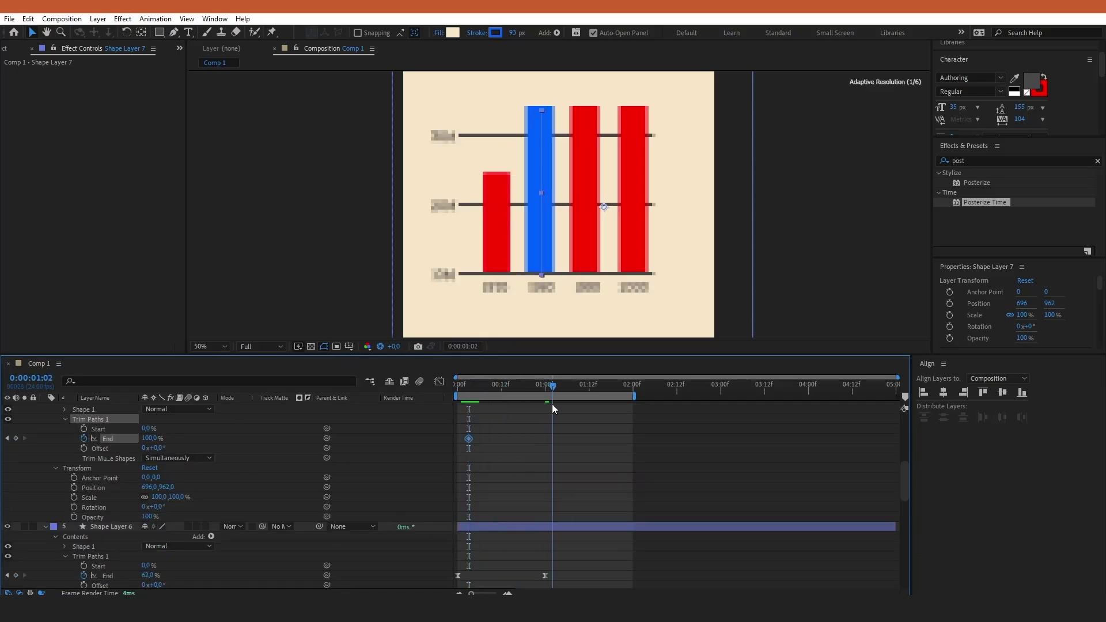
drag(149, 439, 86, 439)
click(6, 439)
drag(606, 420, 408, 457)
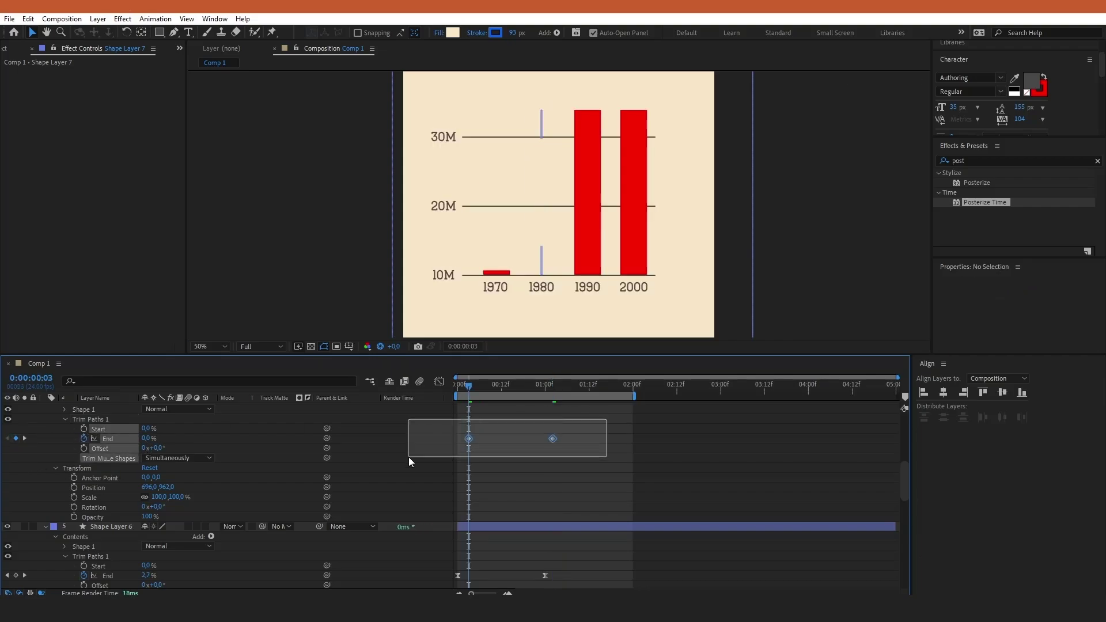
key(F9)
- Copy the 1970 bar's End keyframes and paste them into new Trim Paths on the 1990 bar at frame 6 and the 2000 bar at frame 8
drag(903, 482, 900, 488)
drag(614, 536, 403, 587)
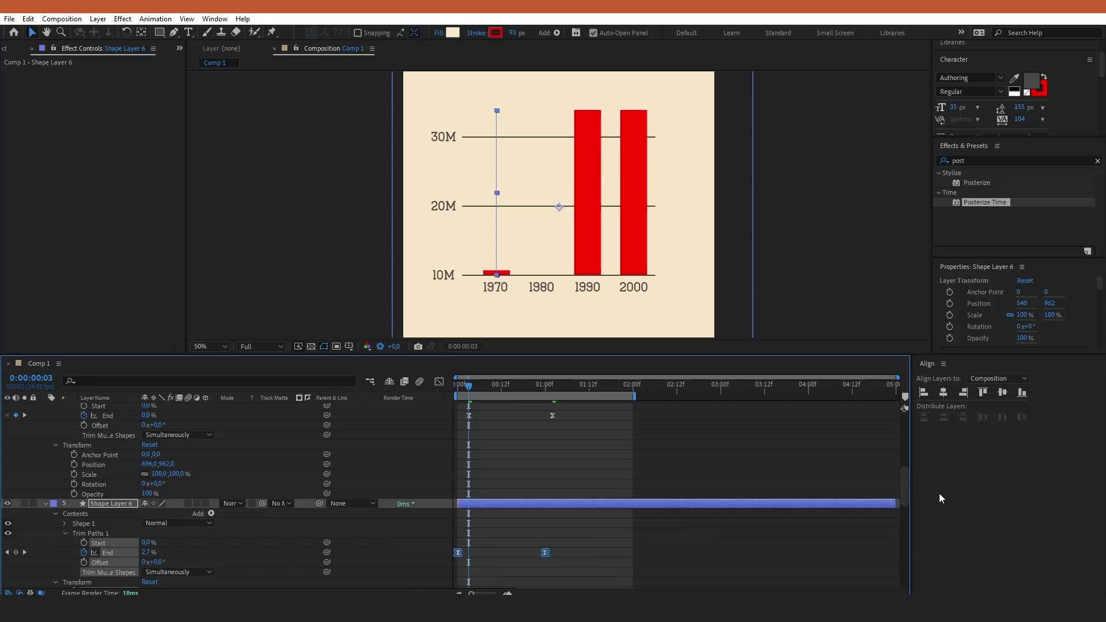
scroll(903, 491, up, 2)
drag(470, 383, 479, 382)
scroll(259, 490, up, 4)
click(211, 505)
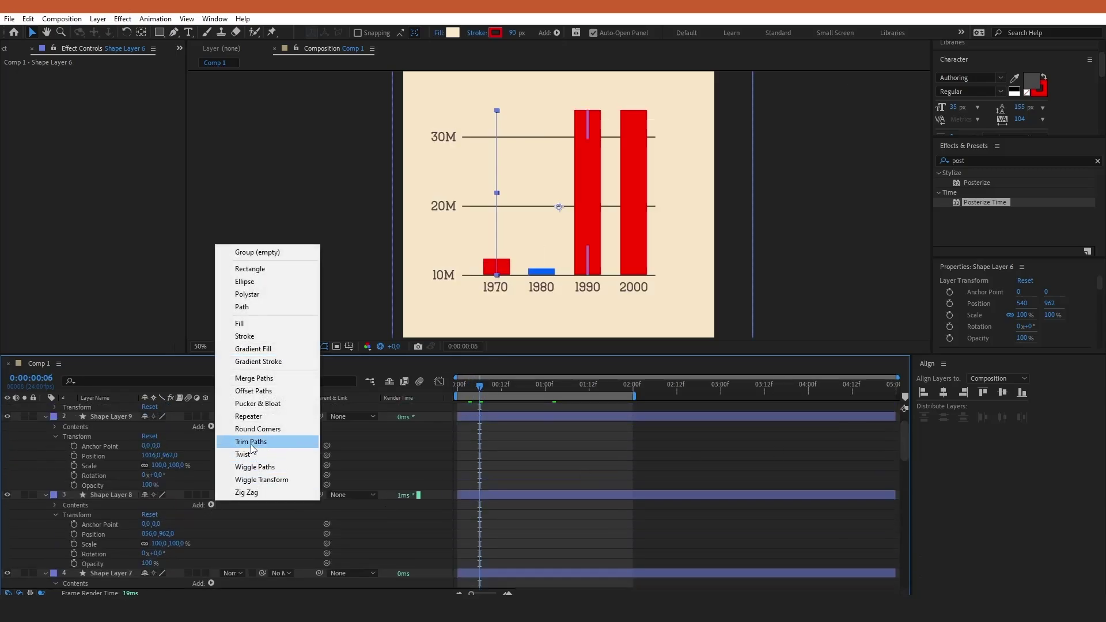
click(251, 442)
key(ctrl+v)
click(122, 475)
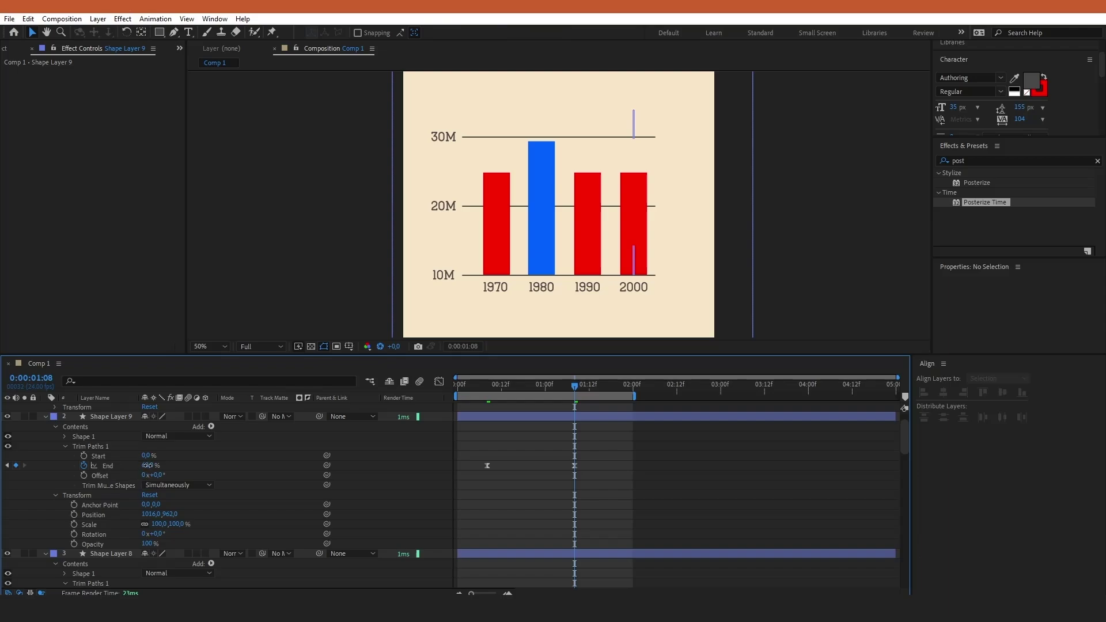
- Set the final Trim Paths End keyframes to 18% for the 2000 bar and 72% for the 1990 bar
drag(148, 465, 123, 466)
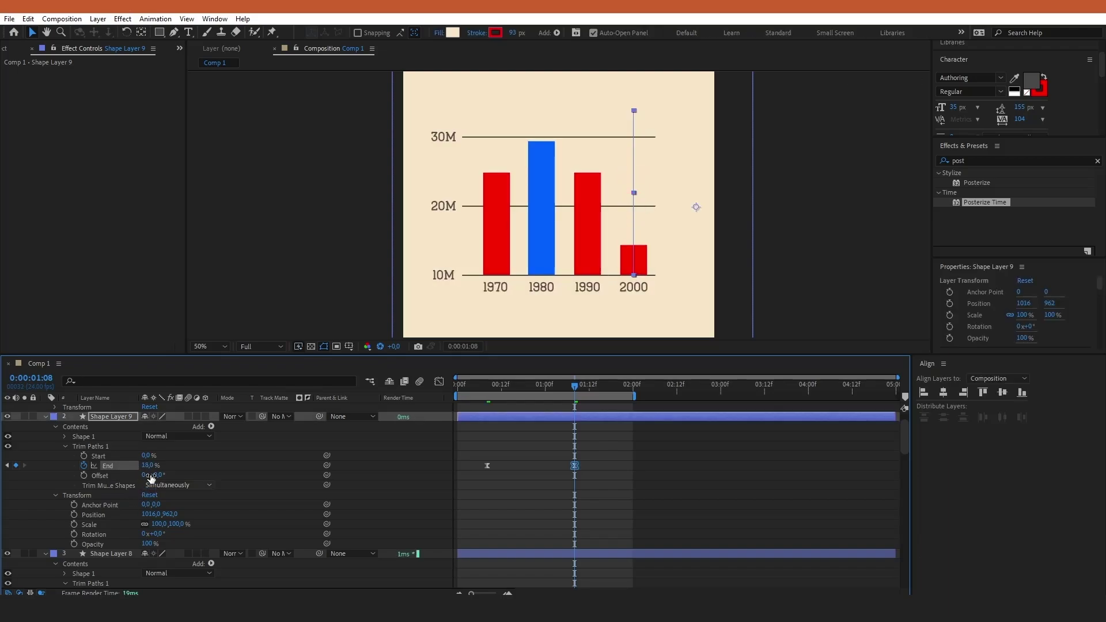
scroll(409, 492, down, 3)
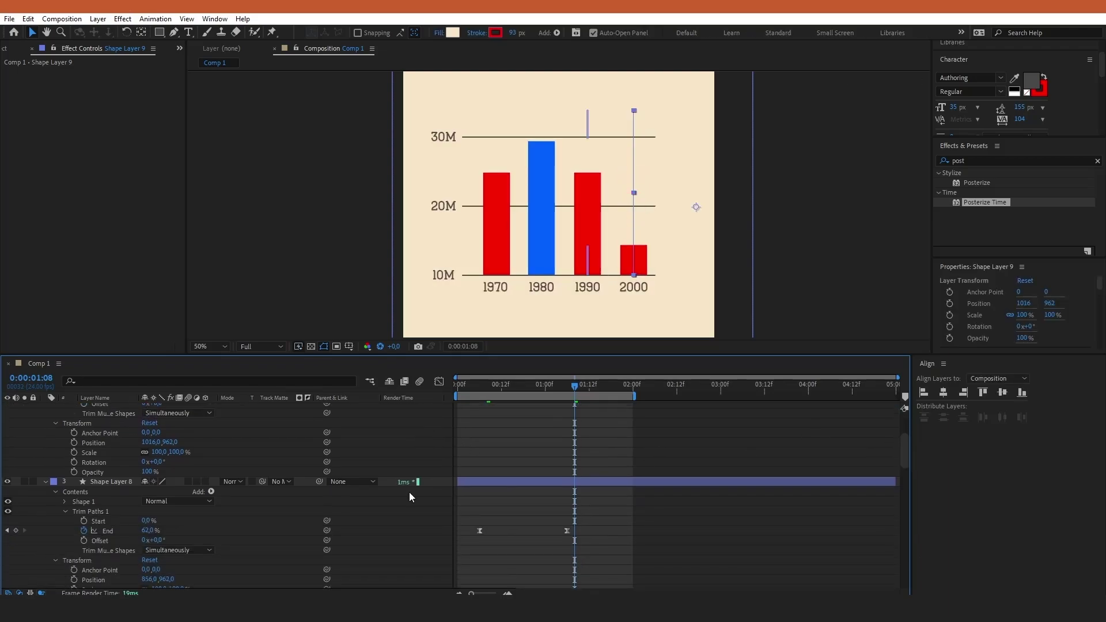
key(j)
drag(145, 530, 149, 531)
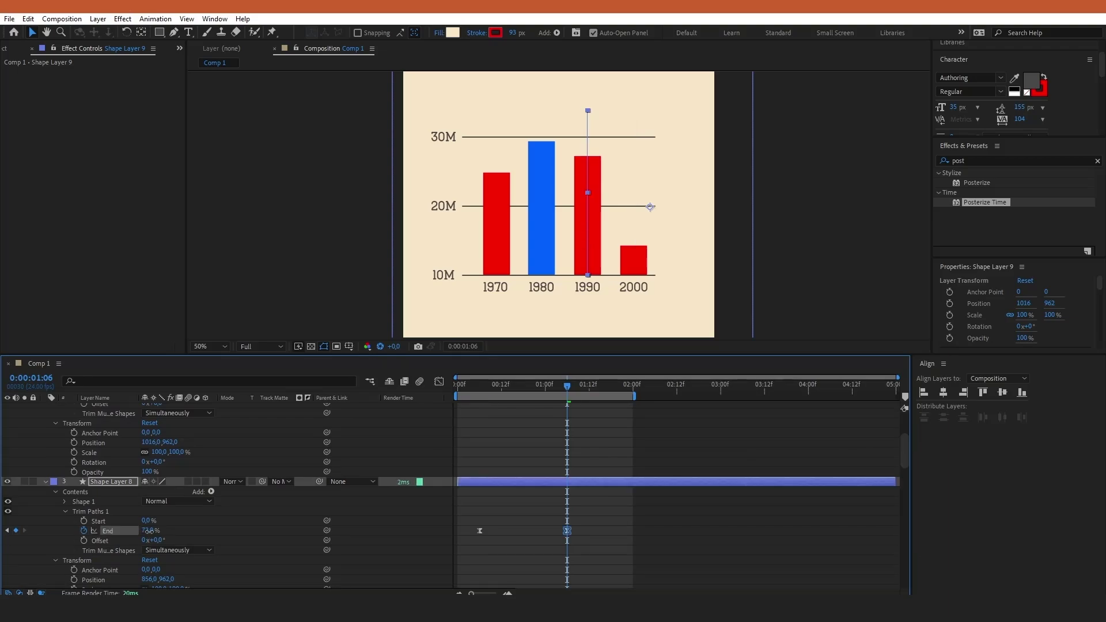
click(600, 513)
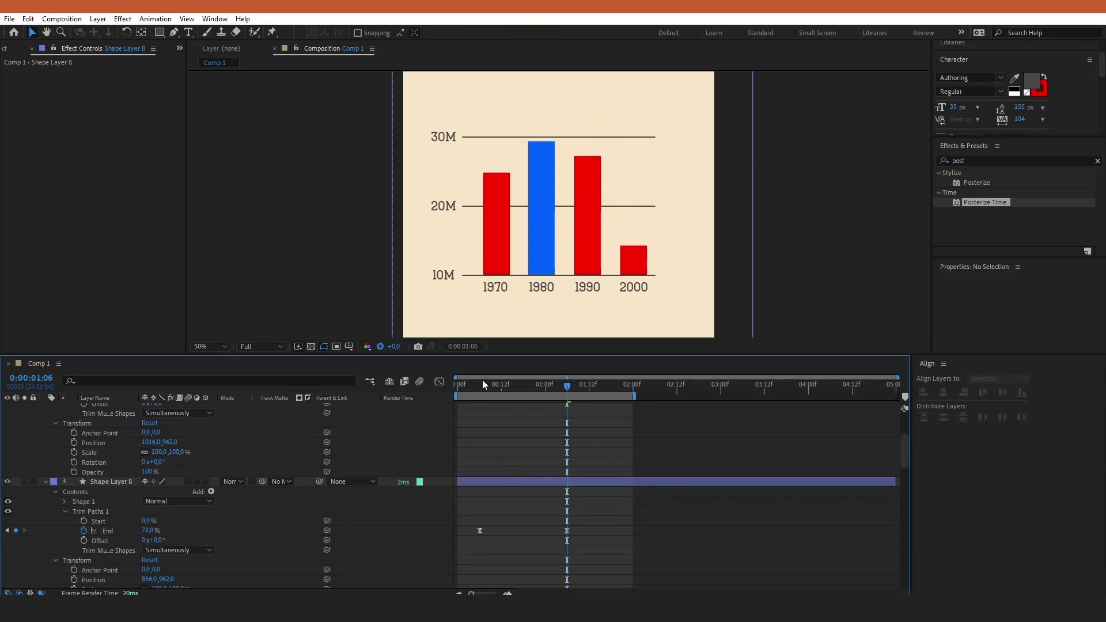
- Fit the whole composition in the viewer and preview the growing bars
key(shift+/)
key(Page_Down)
key(Page_Down)
key(Page_Down)
click(208, 345)
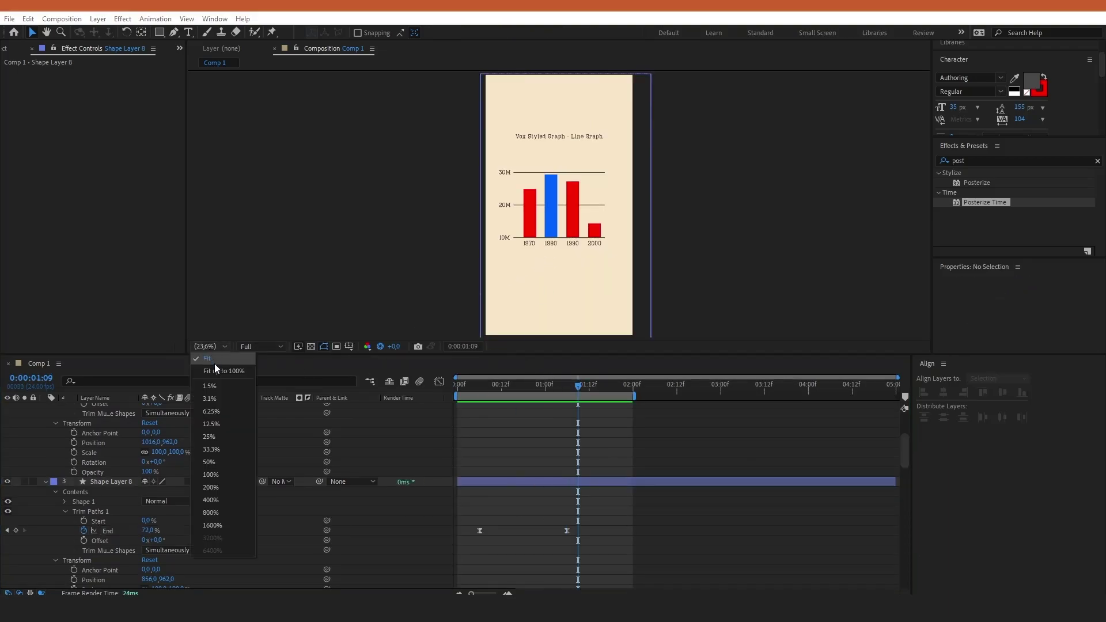
click(214, 364)
- Return to the first frame and apply Posterize Time to the 2000 bar with a Frame Rate of 10
key(Home)
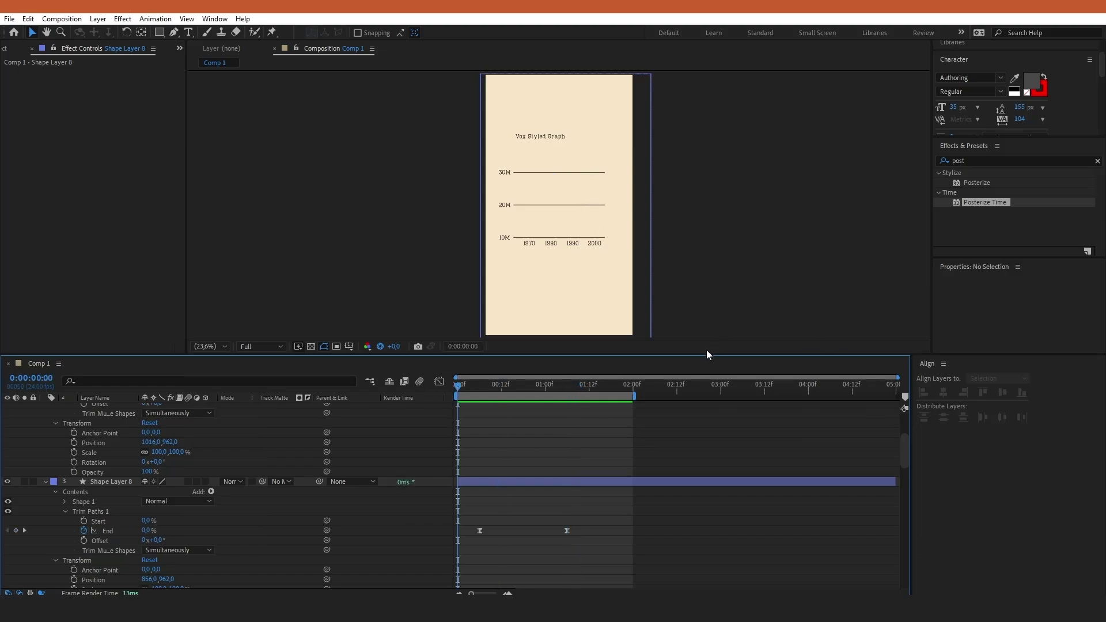
drag(987, 201, 135, 443)
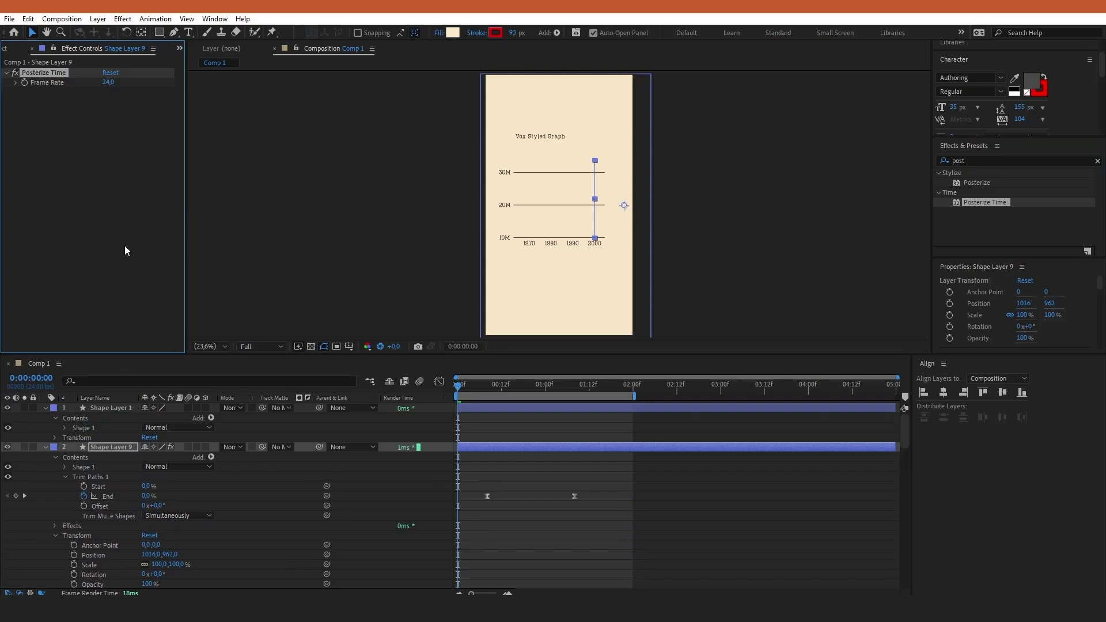
click(109, 83)
text(10)
key(Return)
- Copy the 2000 bar's Posterize Time effect onto the 1990, 1980 and 1970 bars
drag(906, 420, 908, 440)
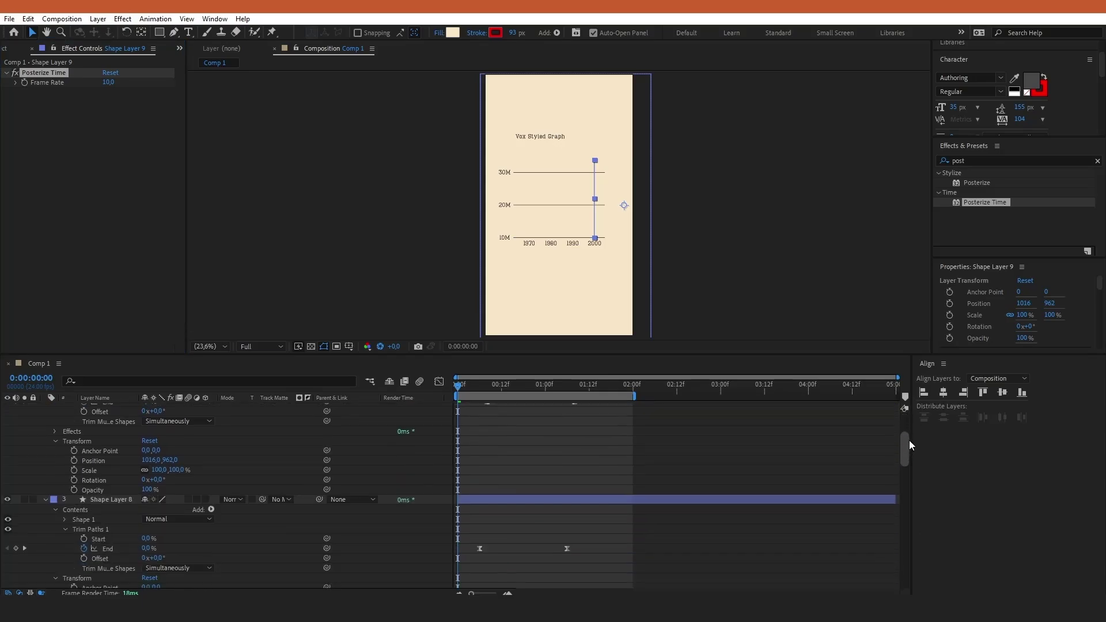
click(119, 487)
click(127, 286)
key(ctrl+v)
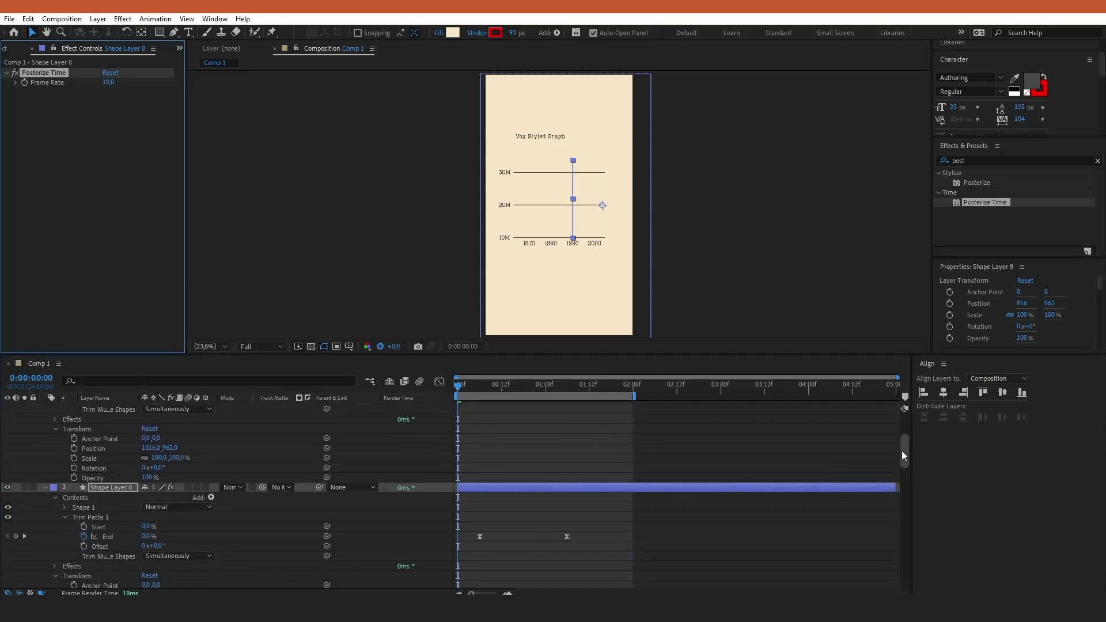
- Enlarge the composition viewer with the frame fitted to it and play back the finished bar animation
click(211, 347)
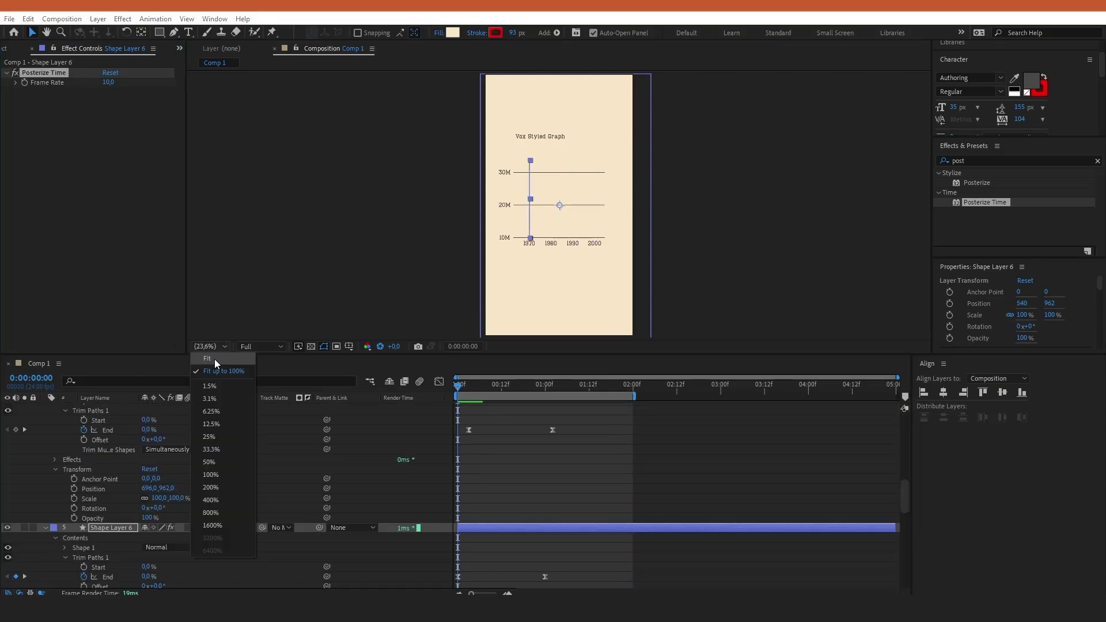
click(215, 359)
drag(492, 354, 493, 481)
key(space)
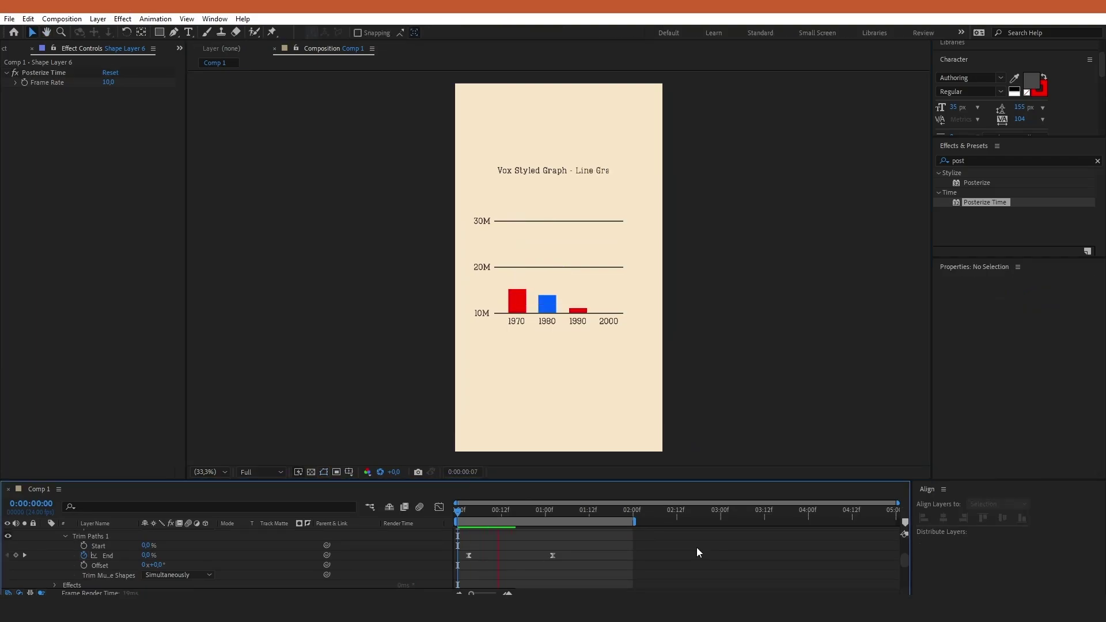